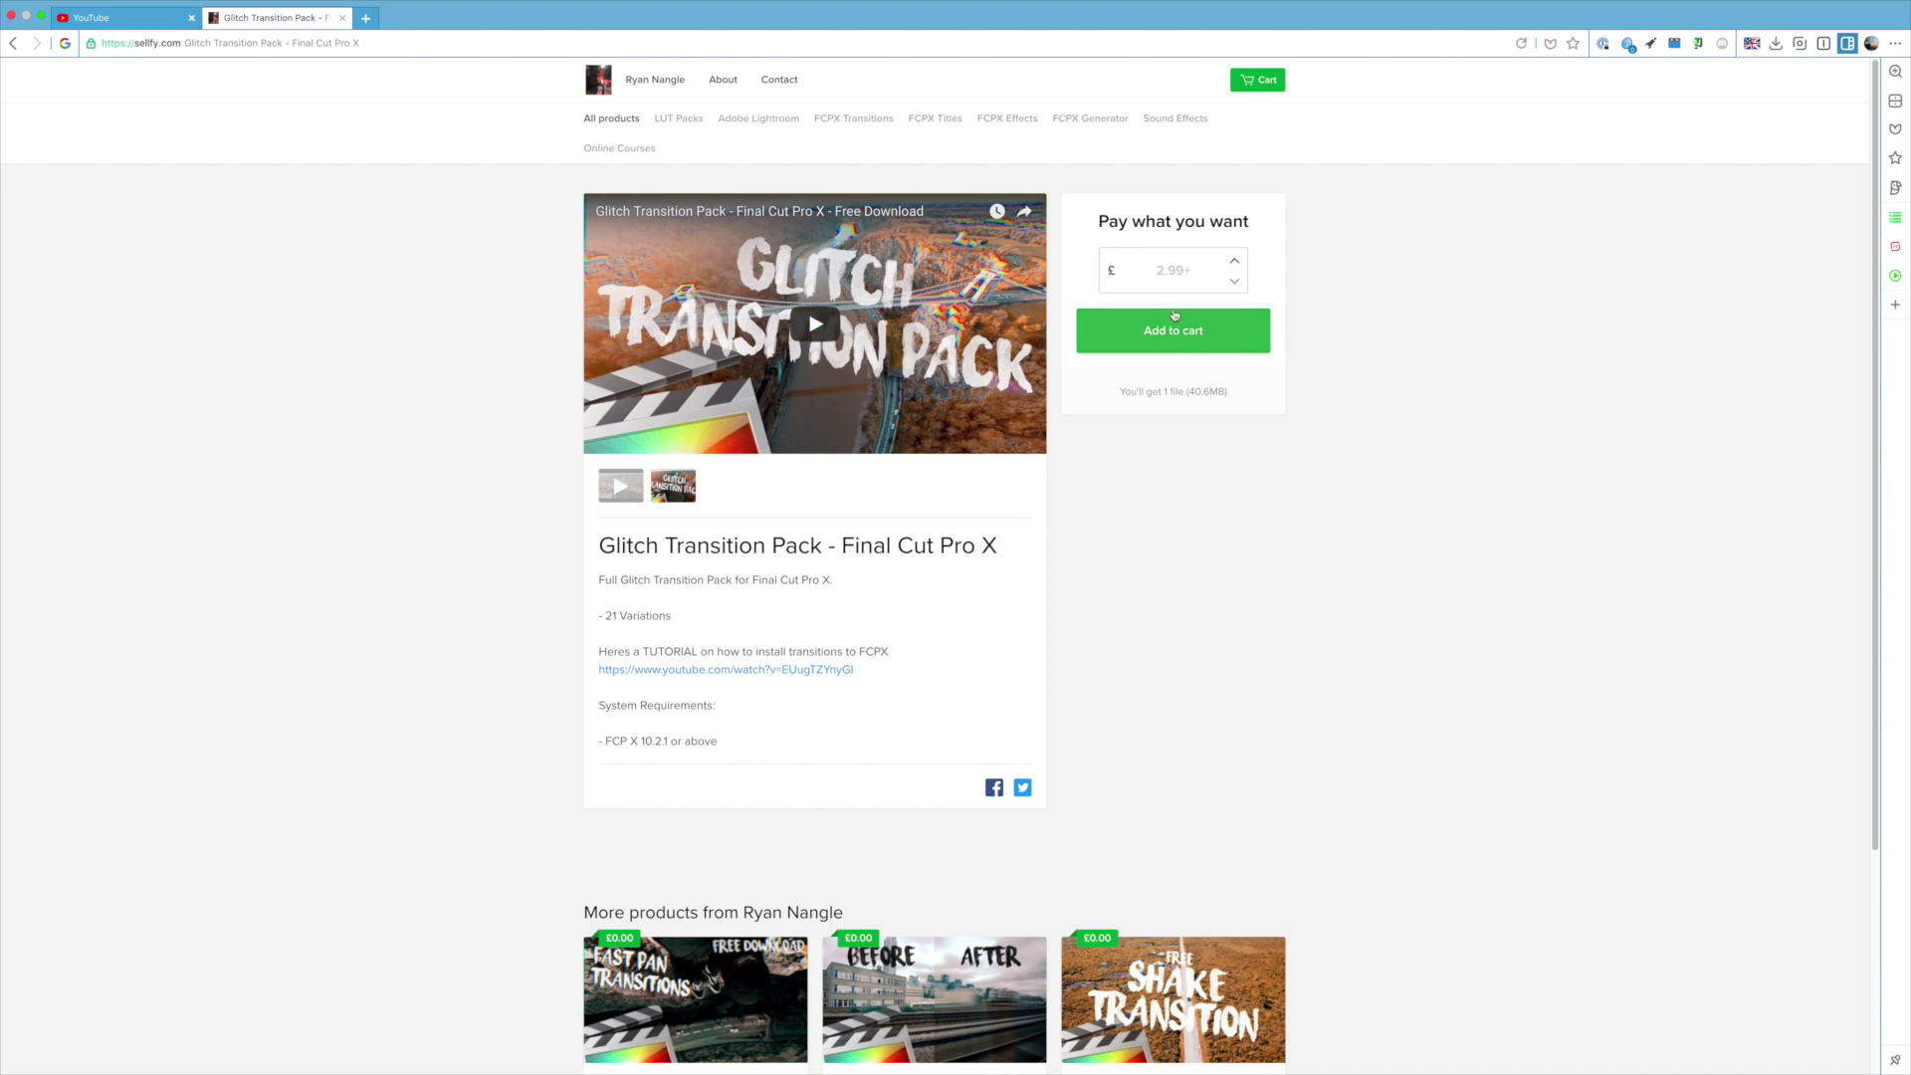
# Step: Raise the pay-what-you-want price of the Glitch Transition Pack to £7.99 and bring it back to £2.99
pyautogui.click(1262, 253)
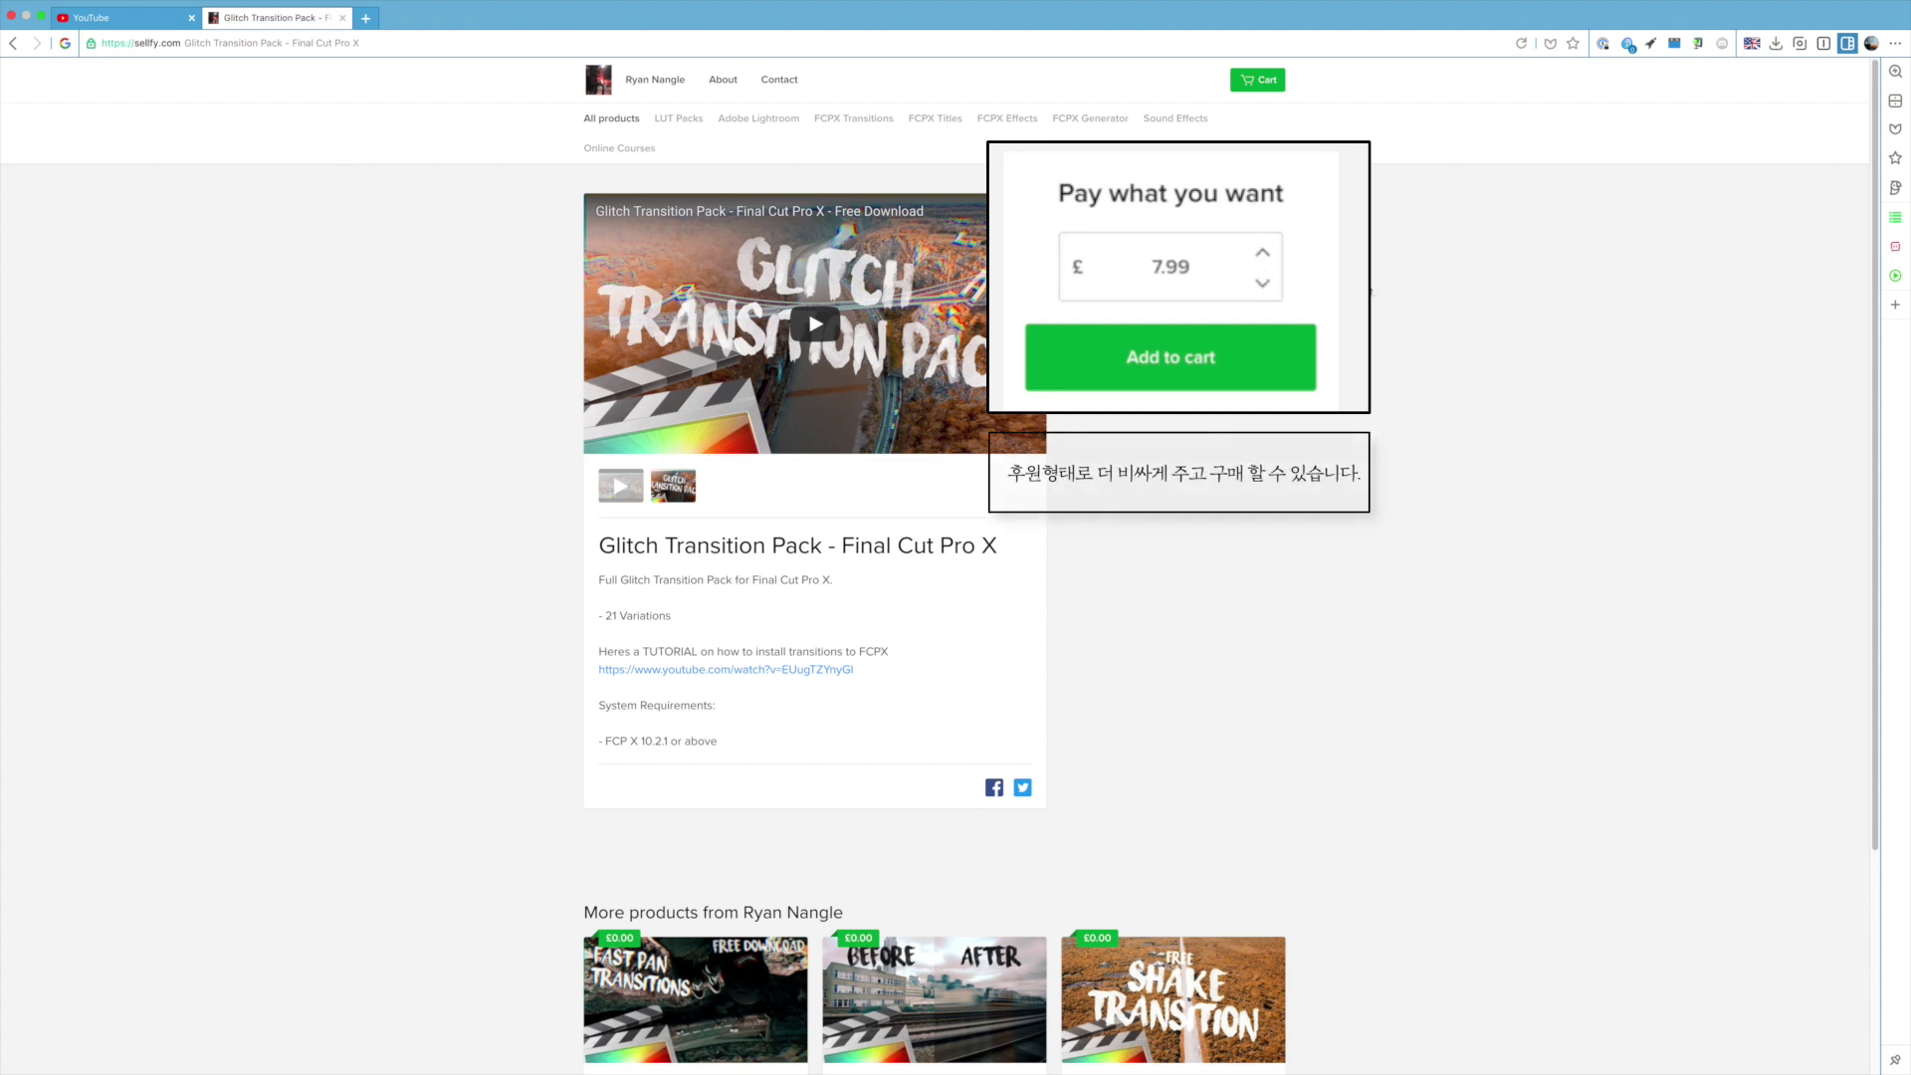
pyautogui.click(1264, 286)
pyautogui.click(1264, 285)
pyautogui.click(1263, 285)
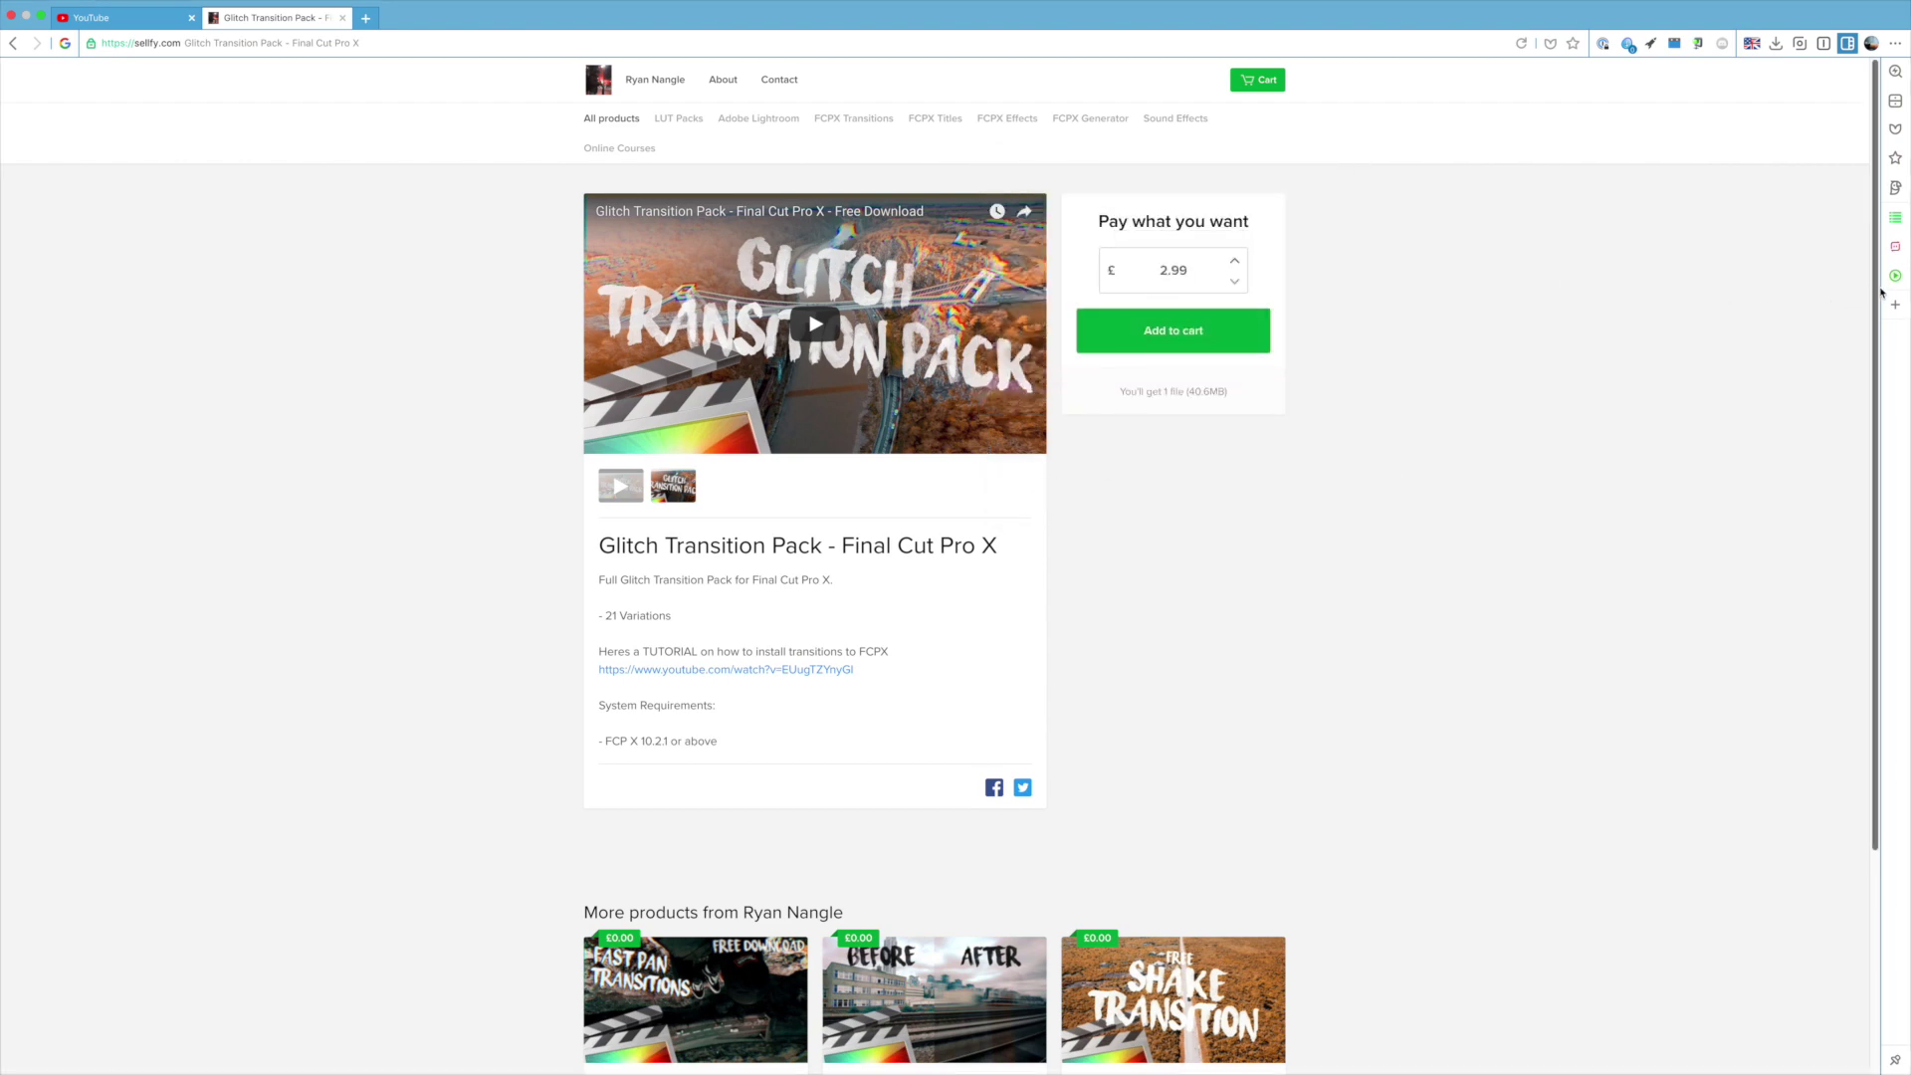
# Step: Convert 2.99 euros to Korean won with the browser's exchange-rate calculator
pyautogui.click(1894, 100)
pyautogui.click(1804, 336)
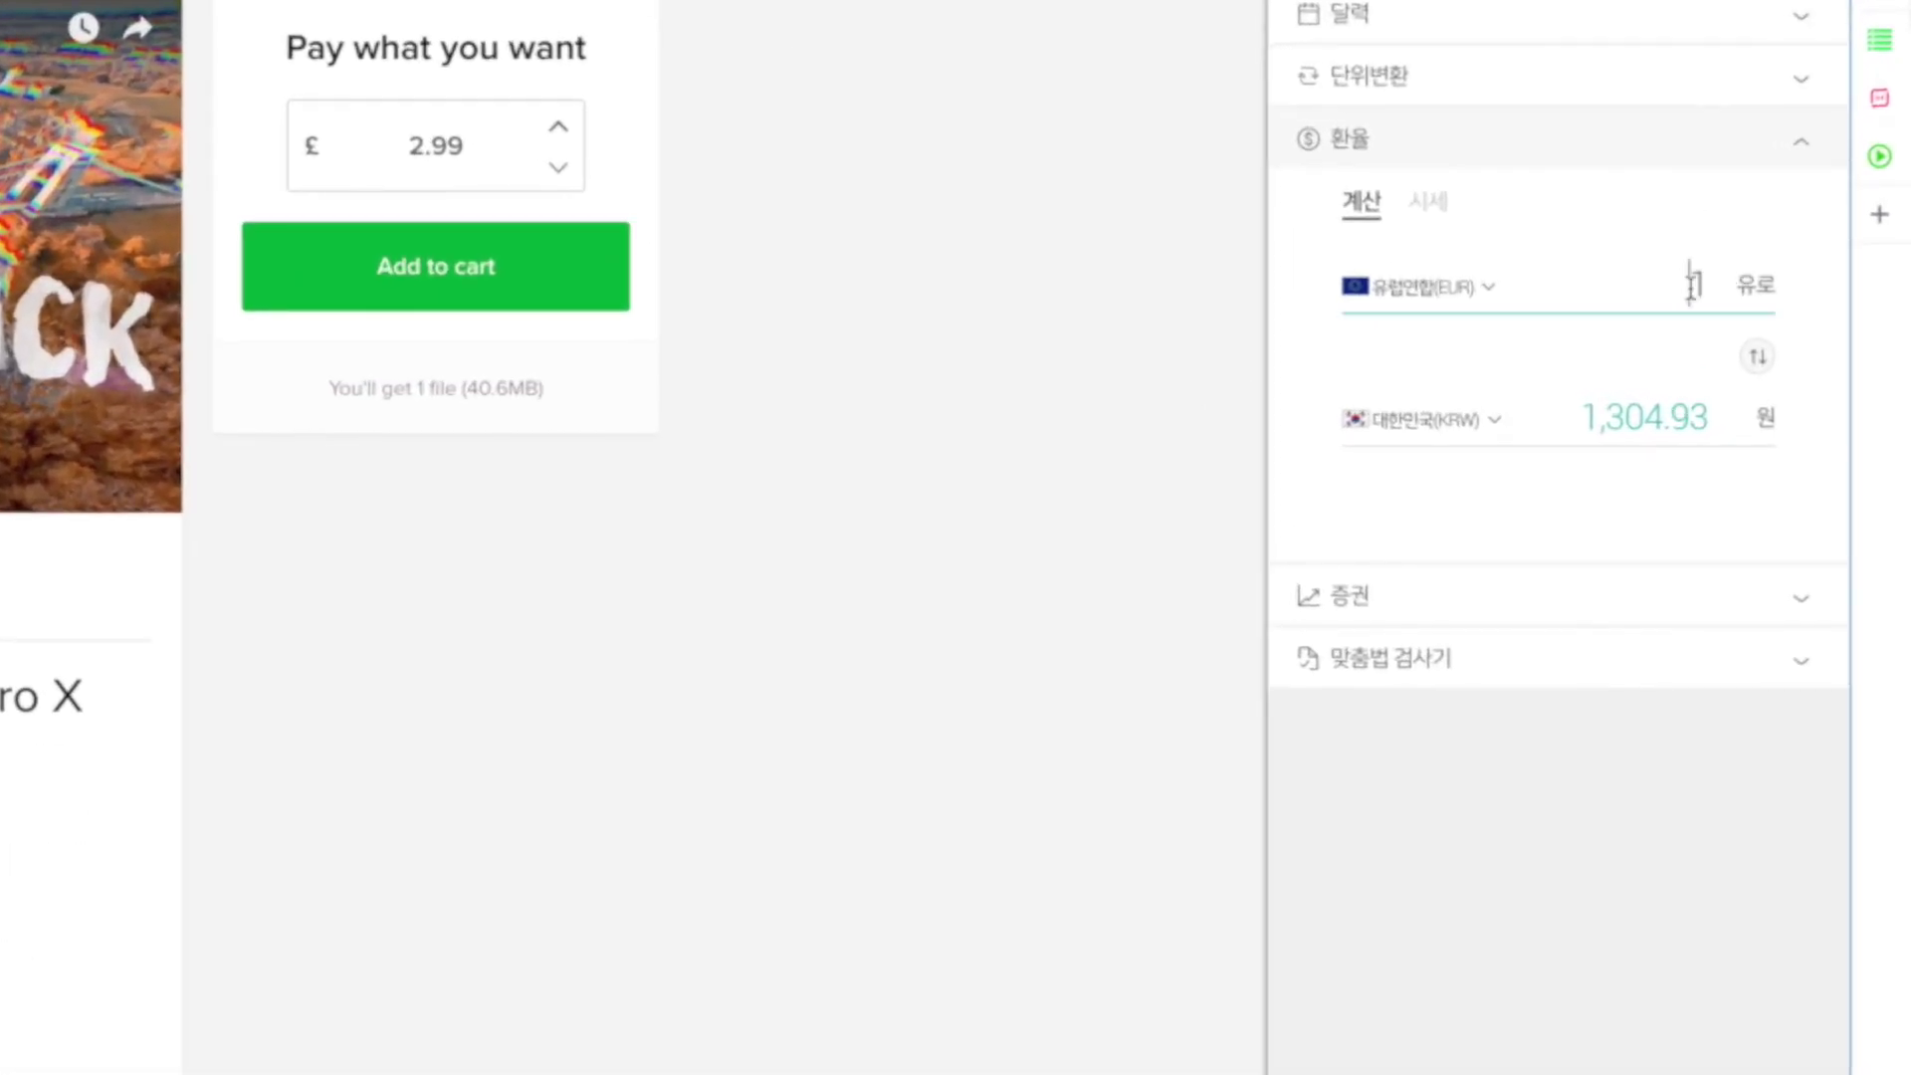
pyautogui.write('2.99')
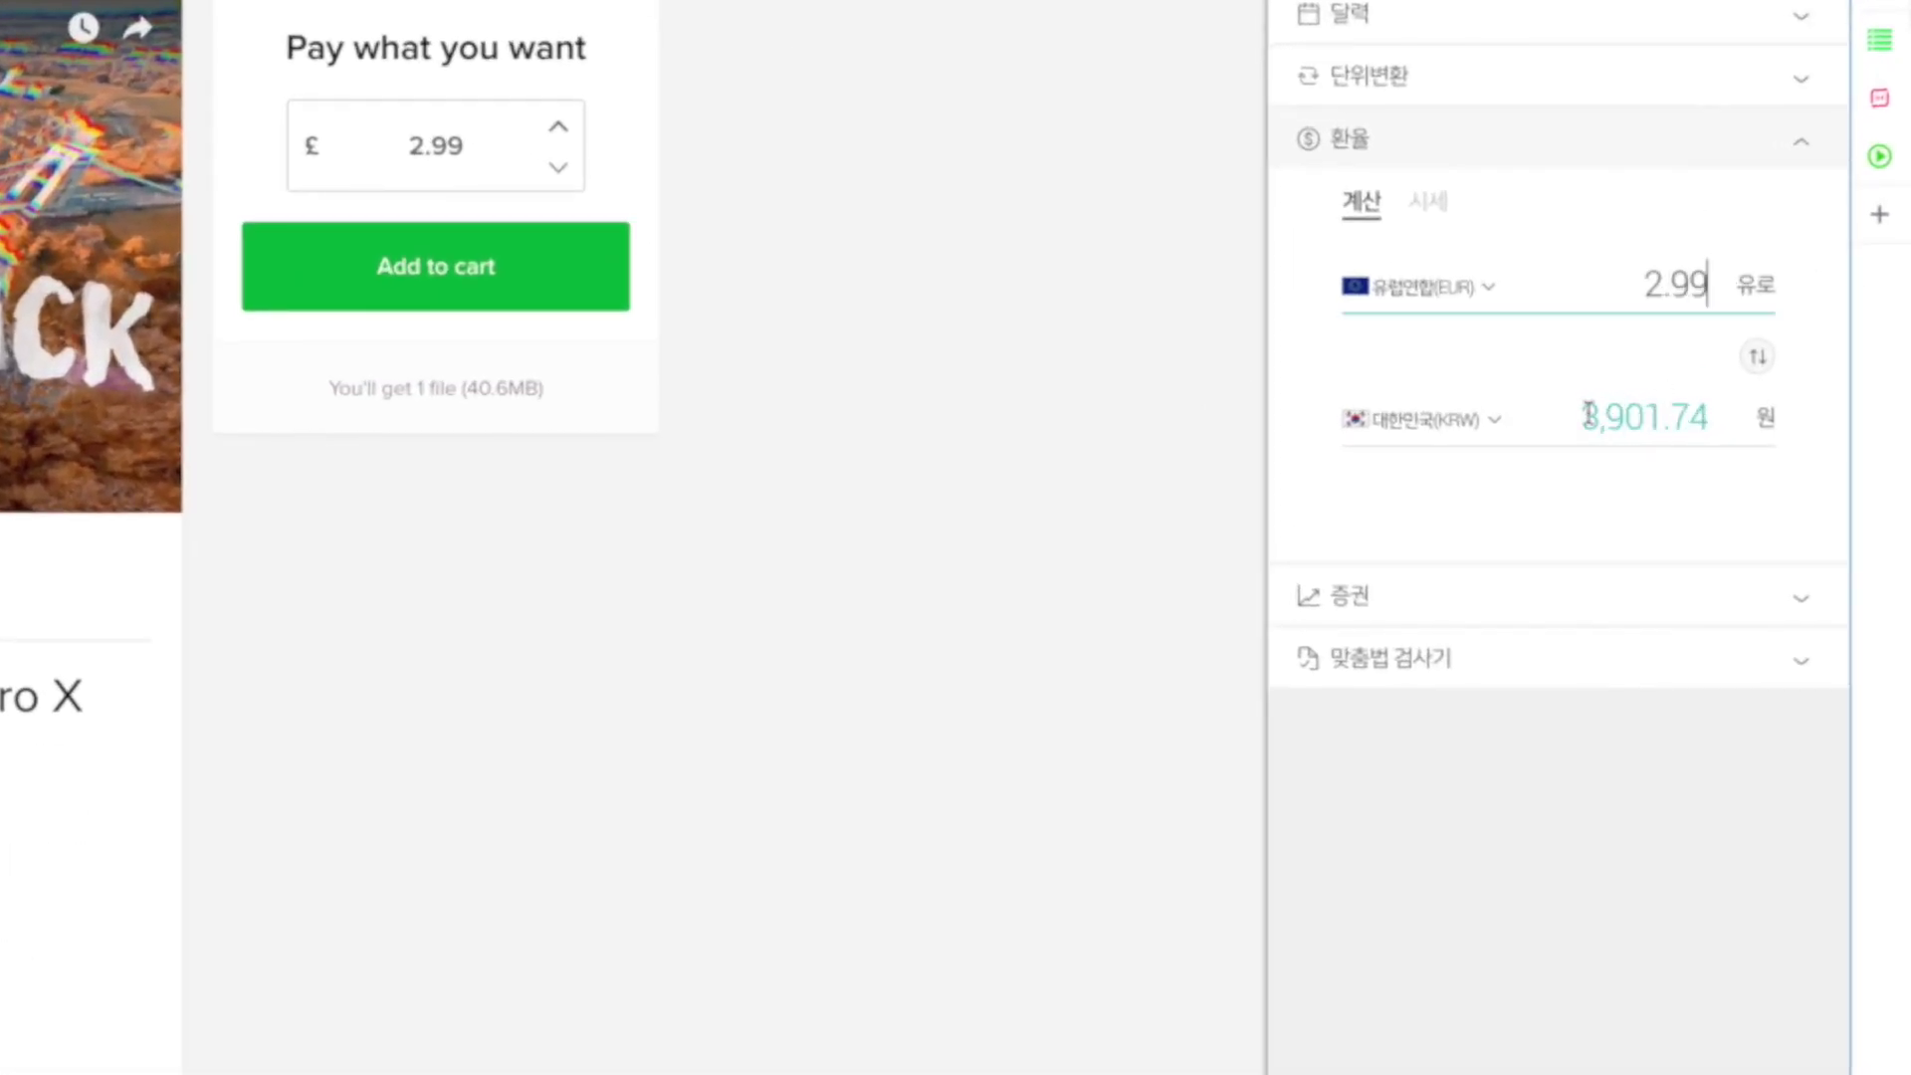
pyautogui.moveTo(1580, 416); pyautogui.dragTo(1713, 486)
pyautogui.click(1649, 489)
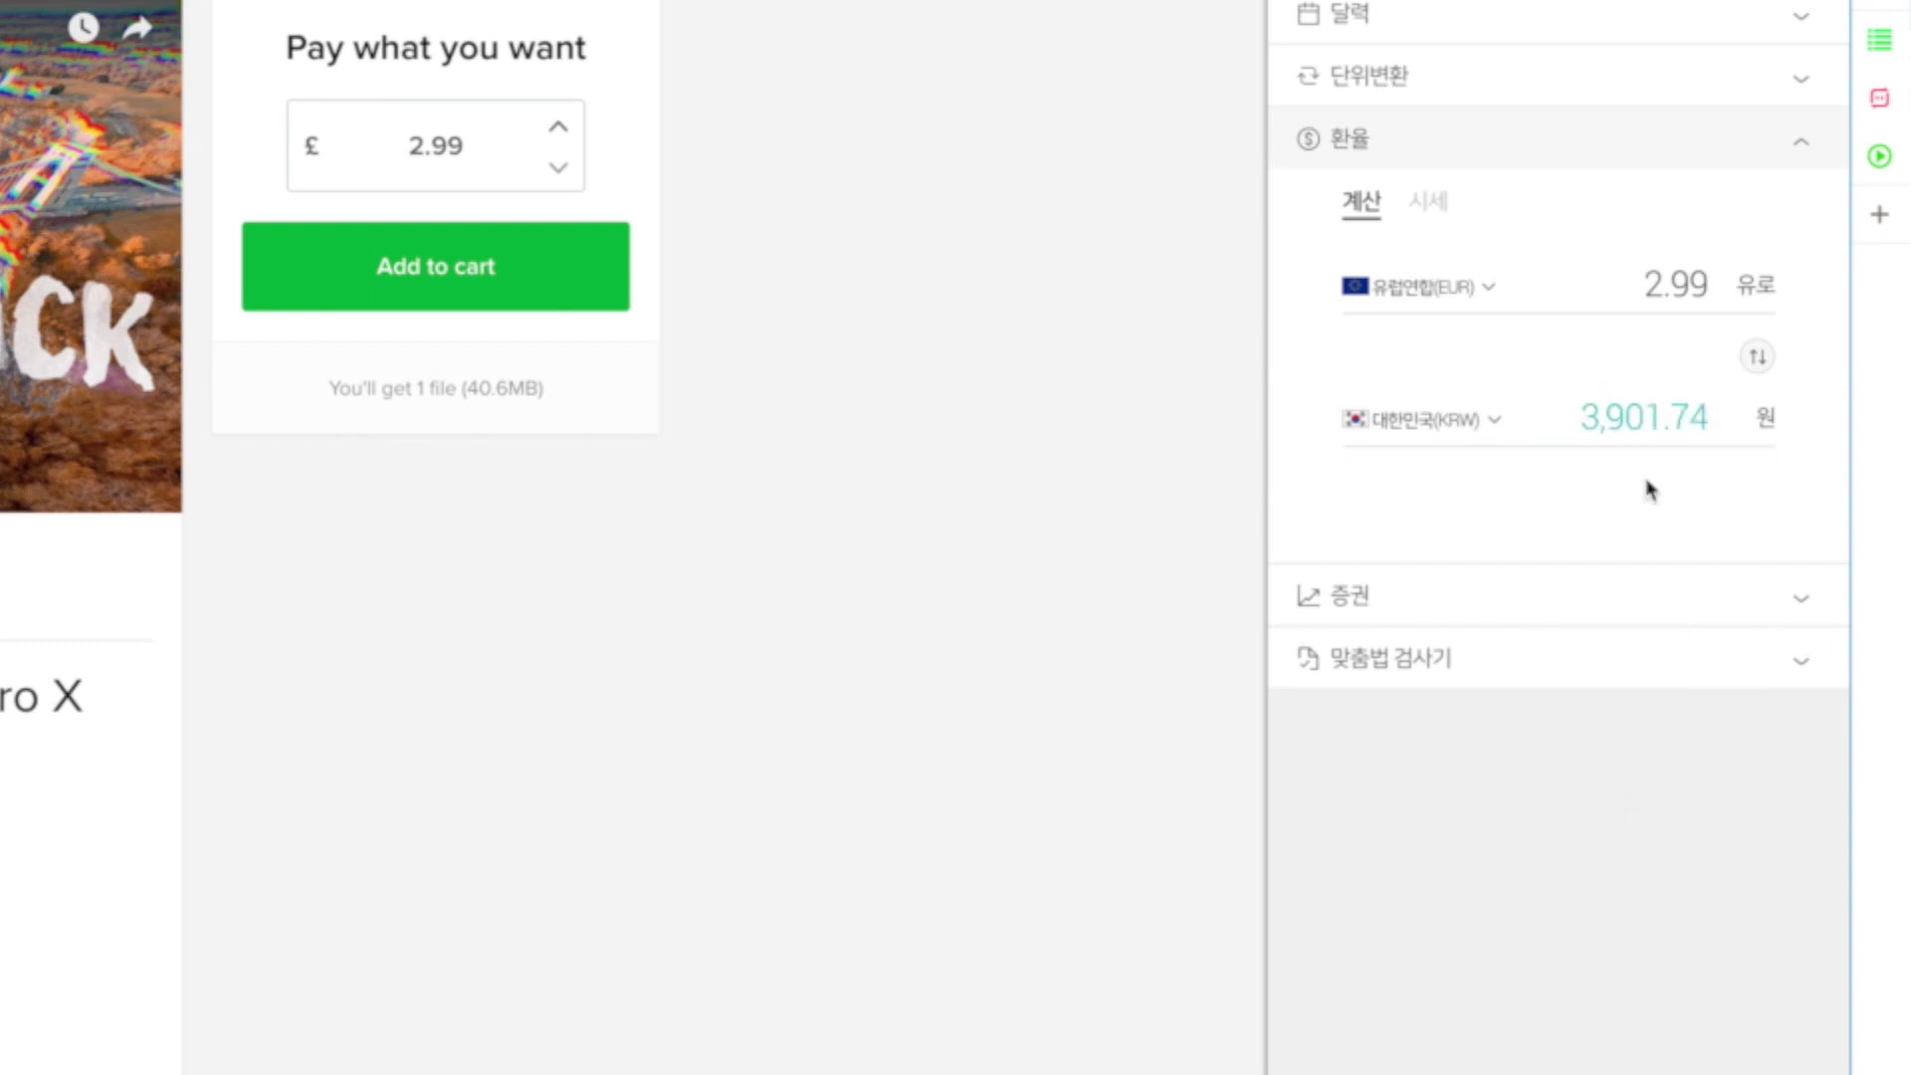
# Step: Switch to Final Cut Pro and display the Glitch Pack category of the installed transitions
pyautogui.click(971, 478)
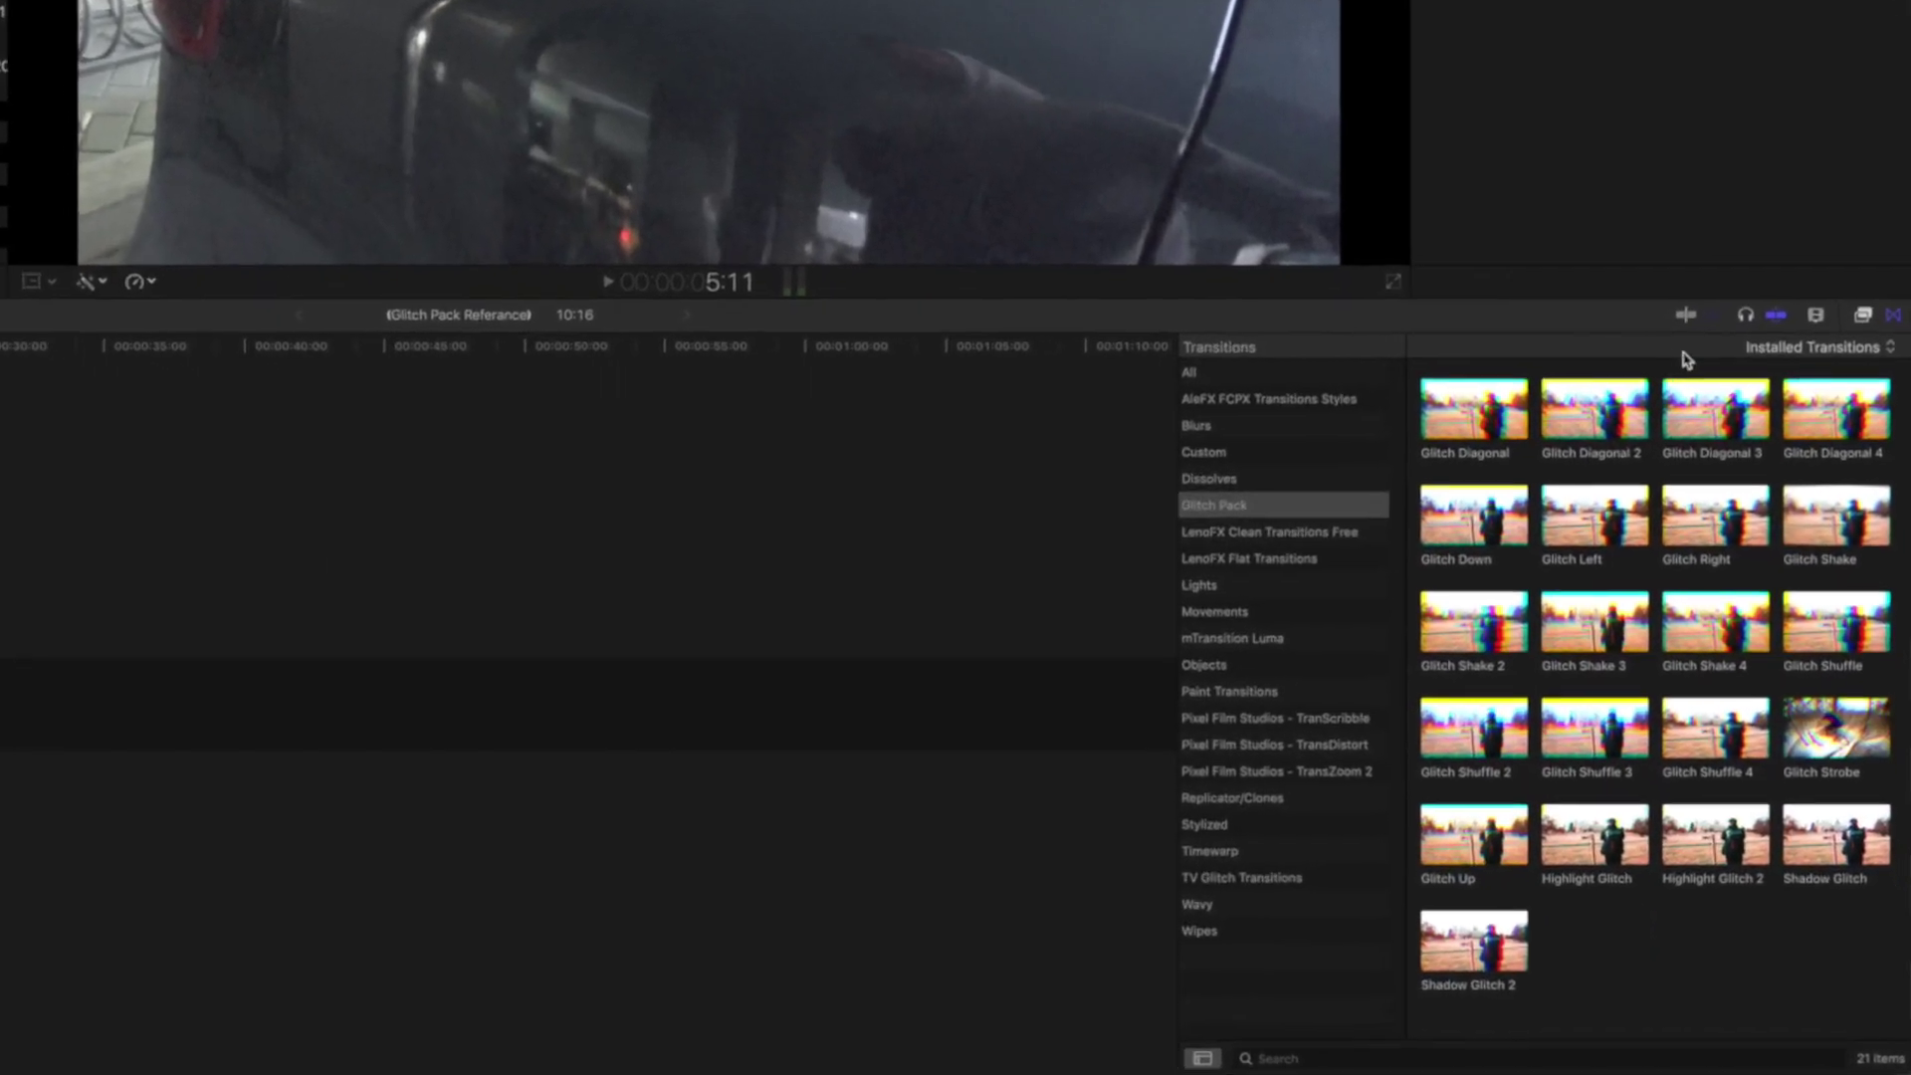
pyautogui.click(1221, 503)
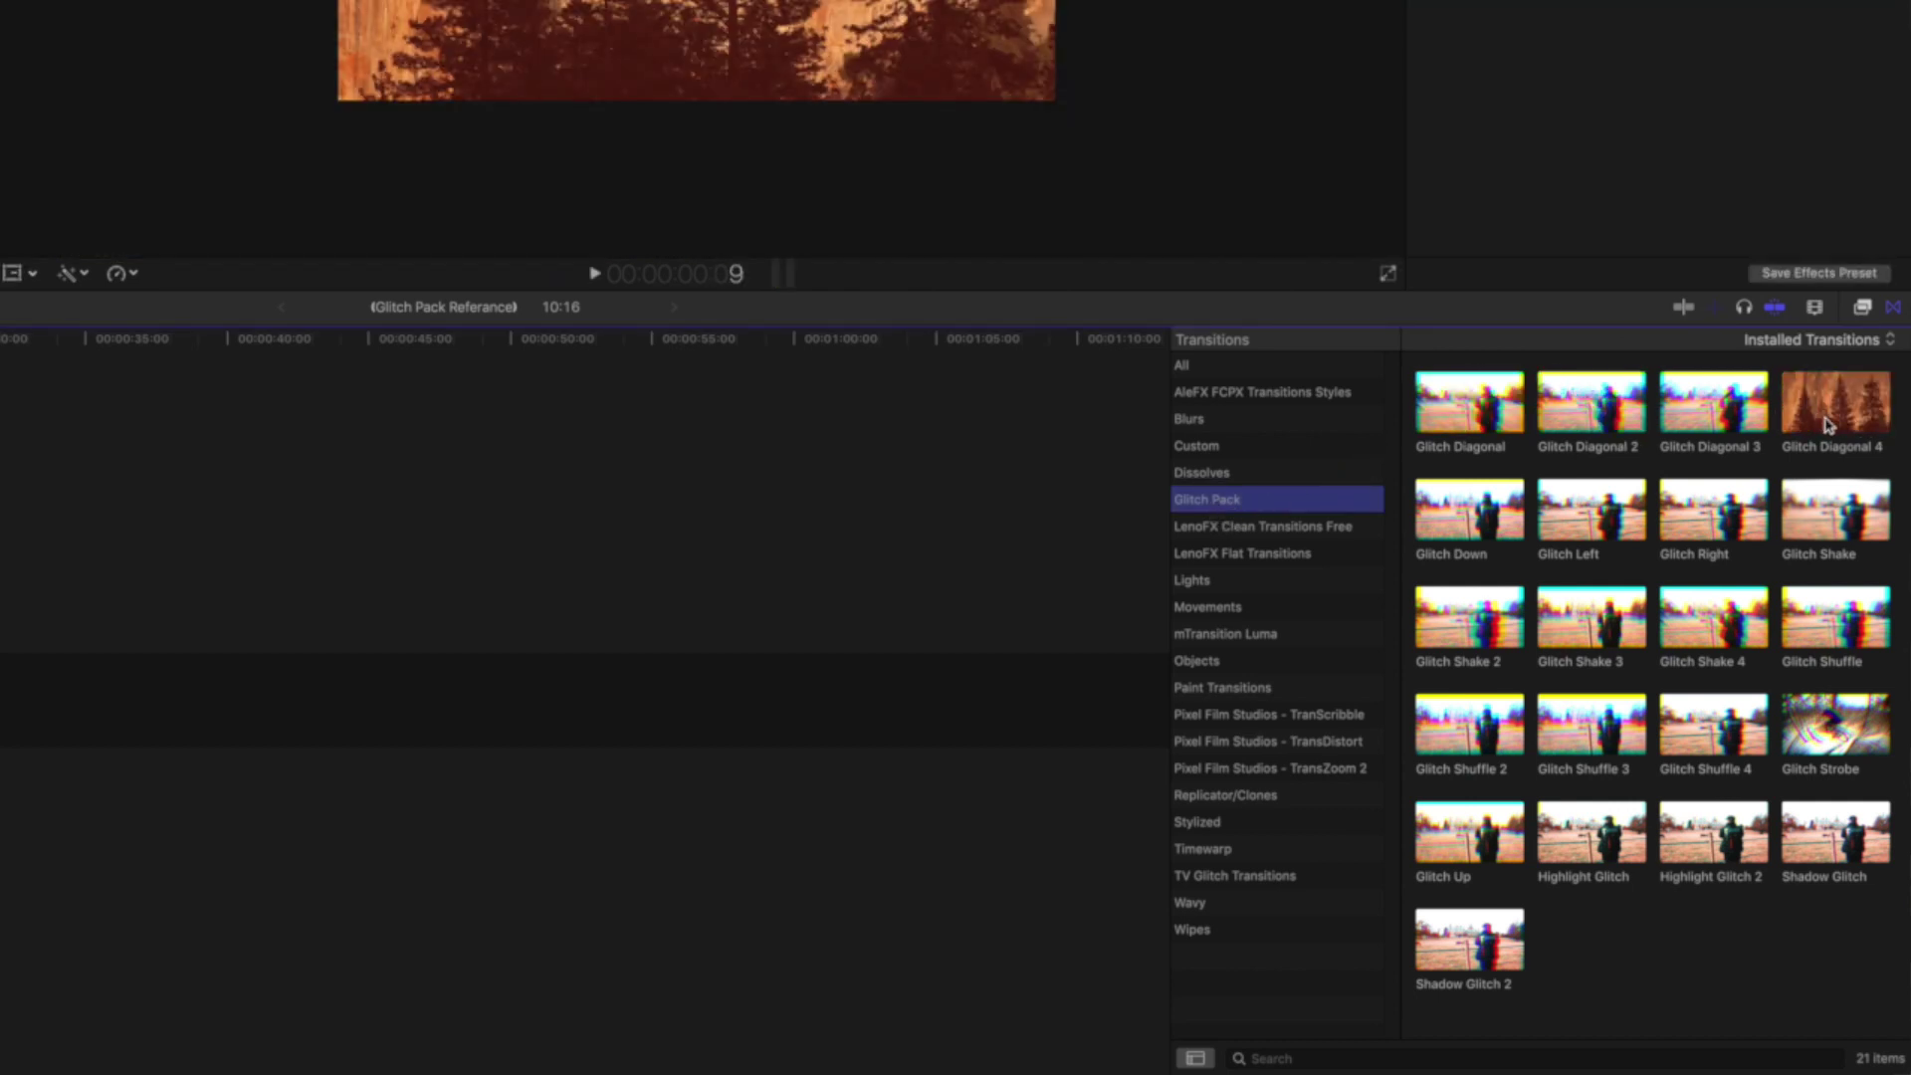
pyautogui.moveTo(1501, 519); pyautogui.dragTo(1002, 654)
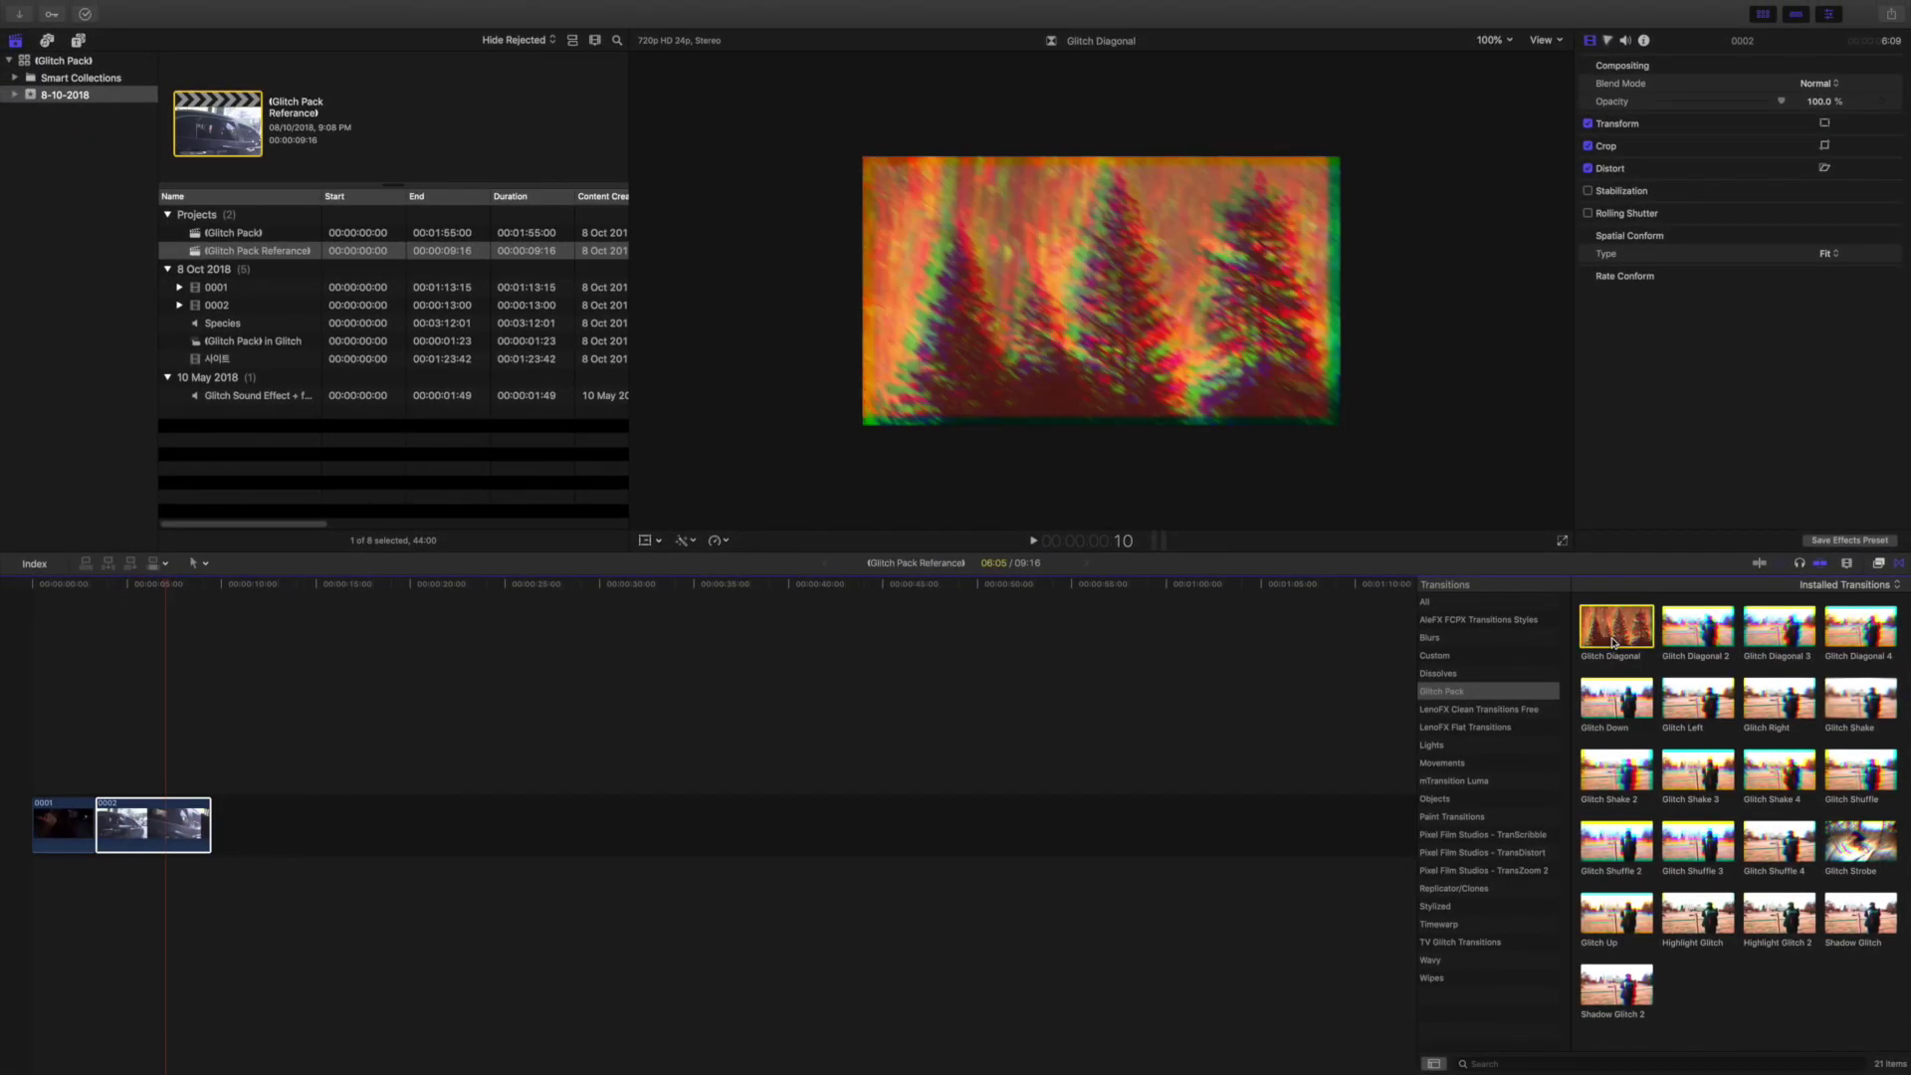
# Step: Add the Glitch Diagonal transition between clips 0001 and 0002 and extend its duration to 3:24
pyautogui.moveTo(1615, 642); pyautogui.dragTo(93, 810)
pyautogui.press('/')
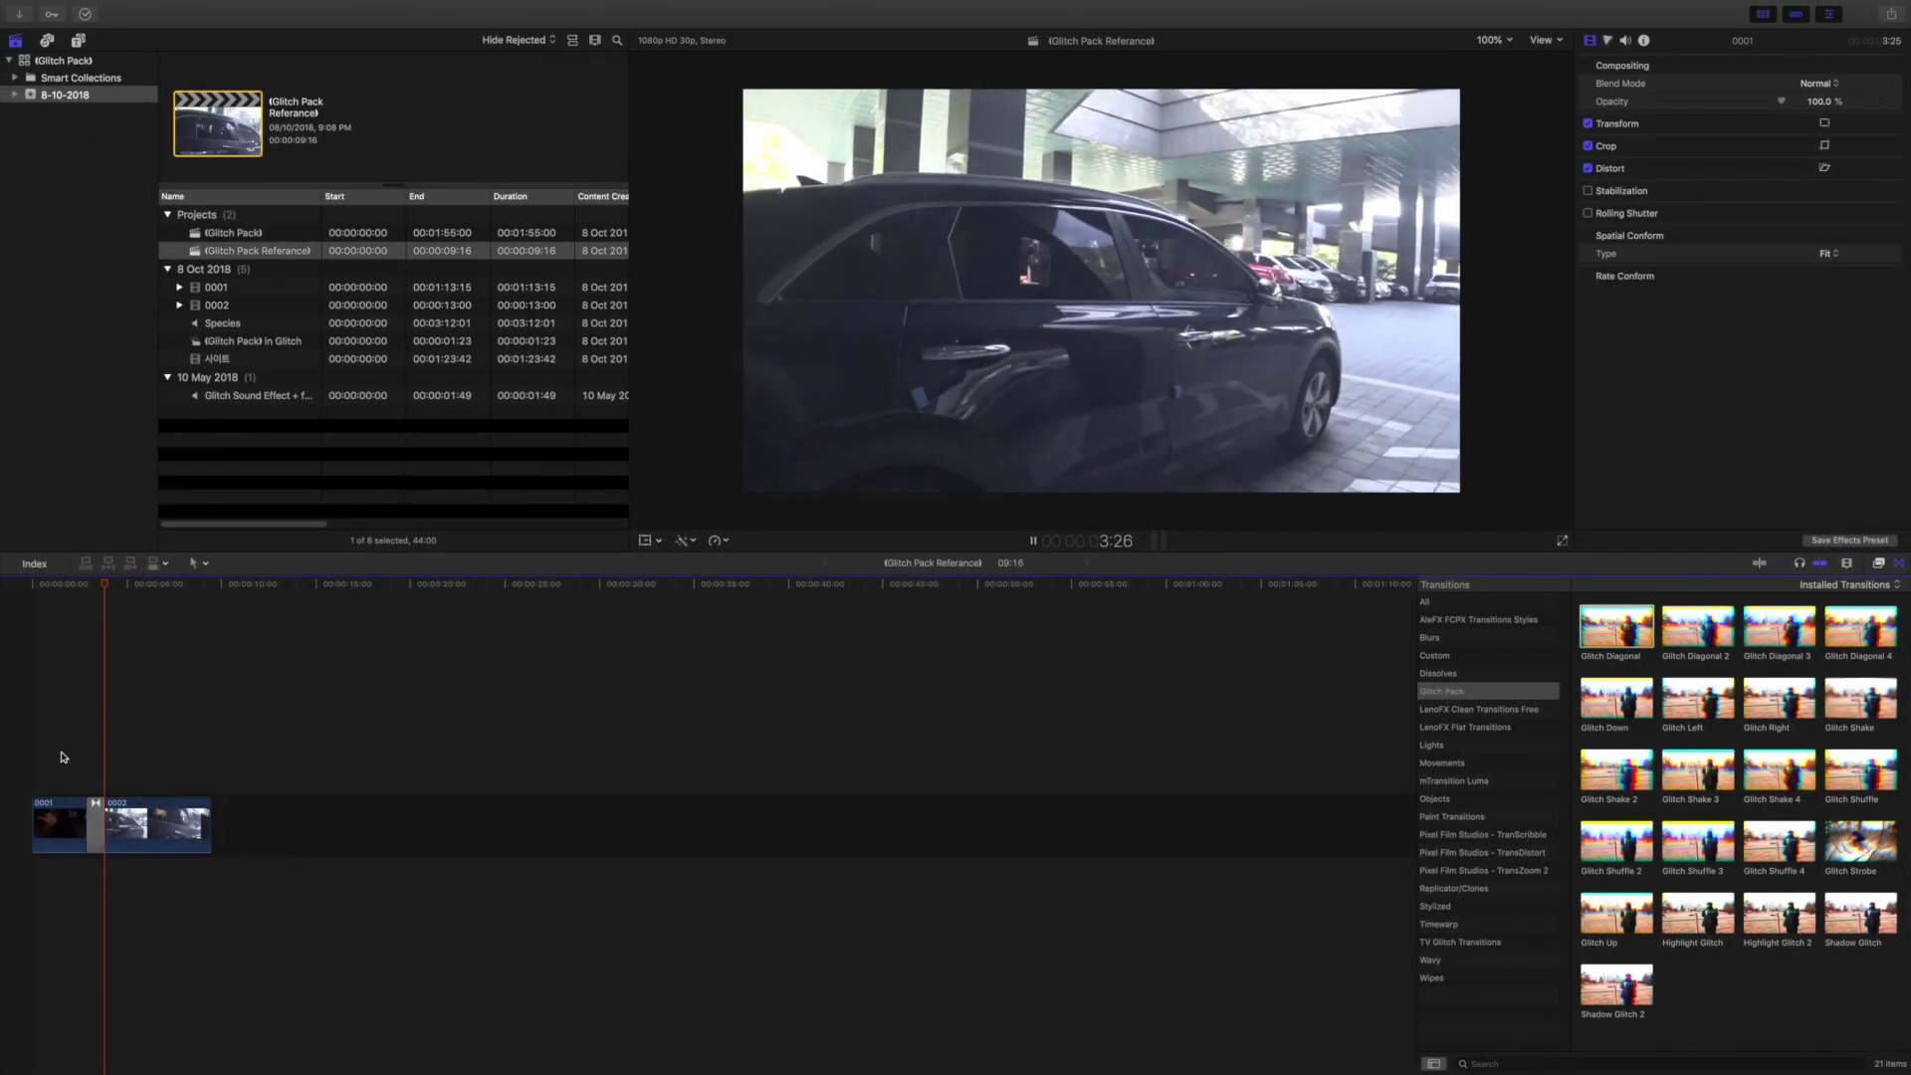
pyautogui.doubleClick(96, 806)
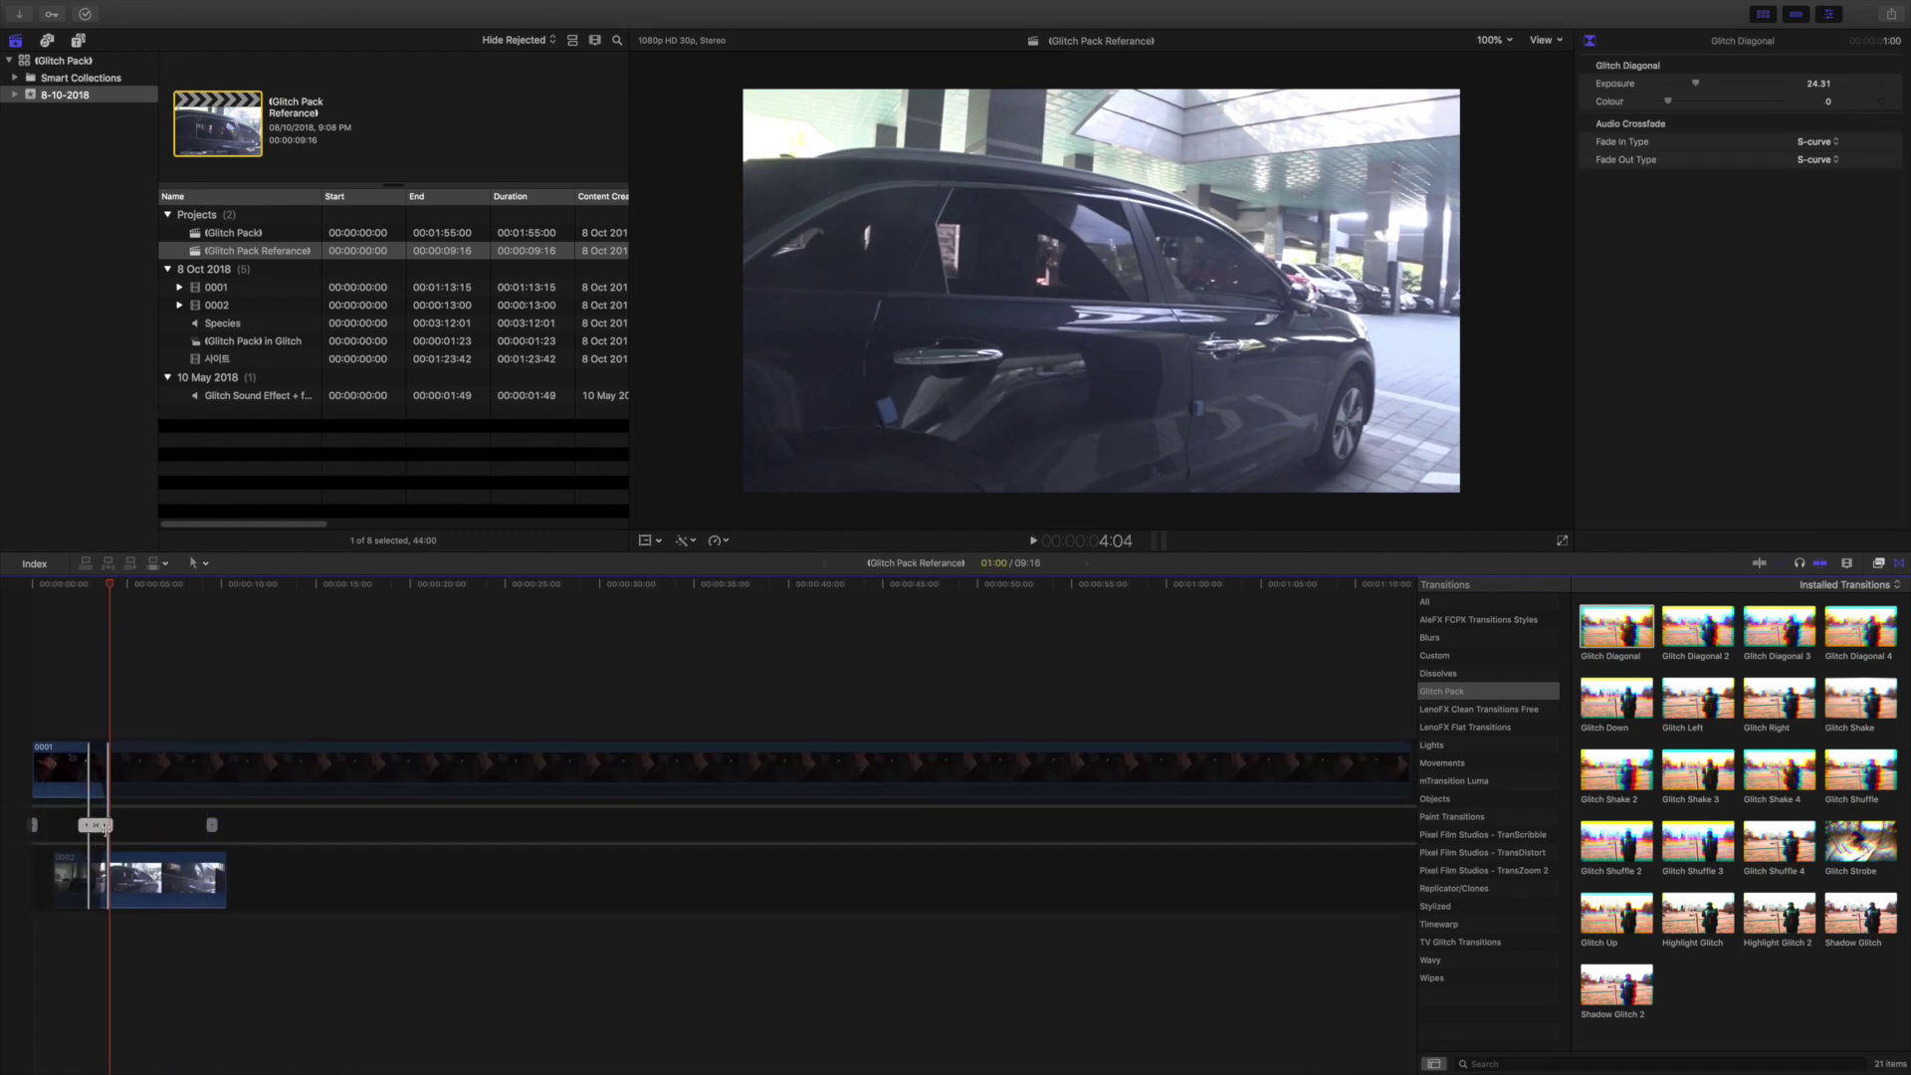
pyautogui.moveTo(106, 824); pyautogui.dragTo(182, 836)
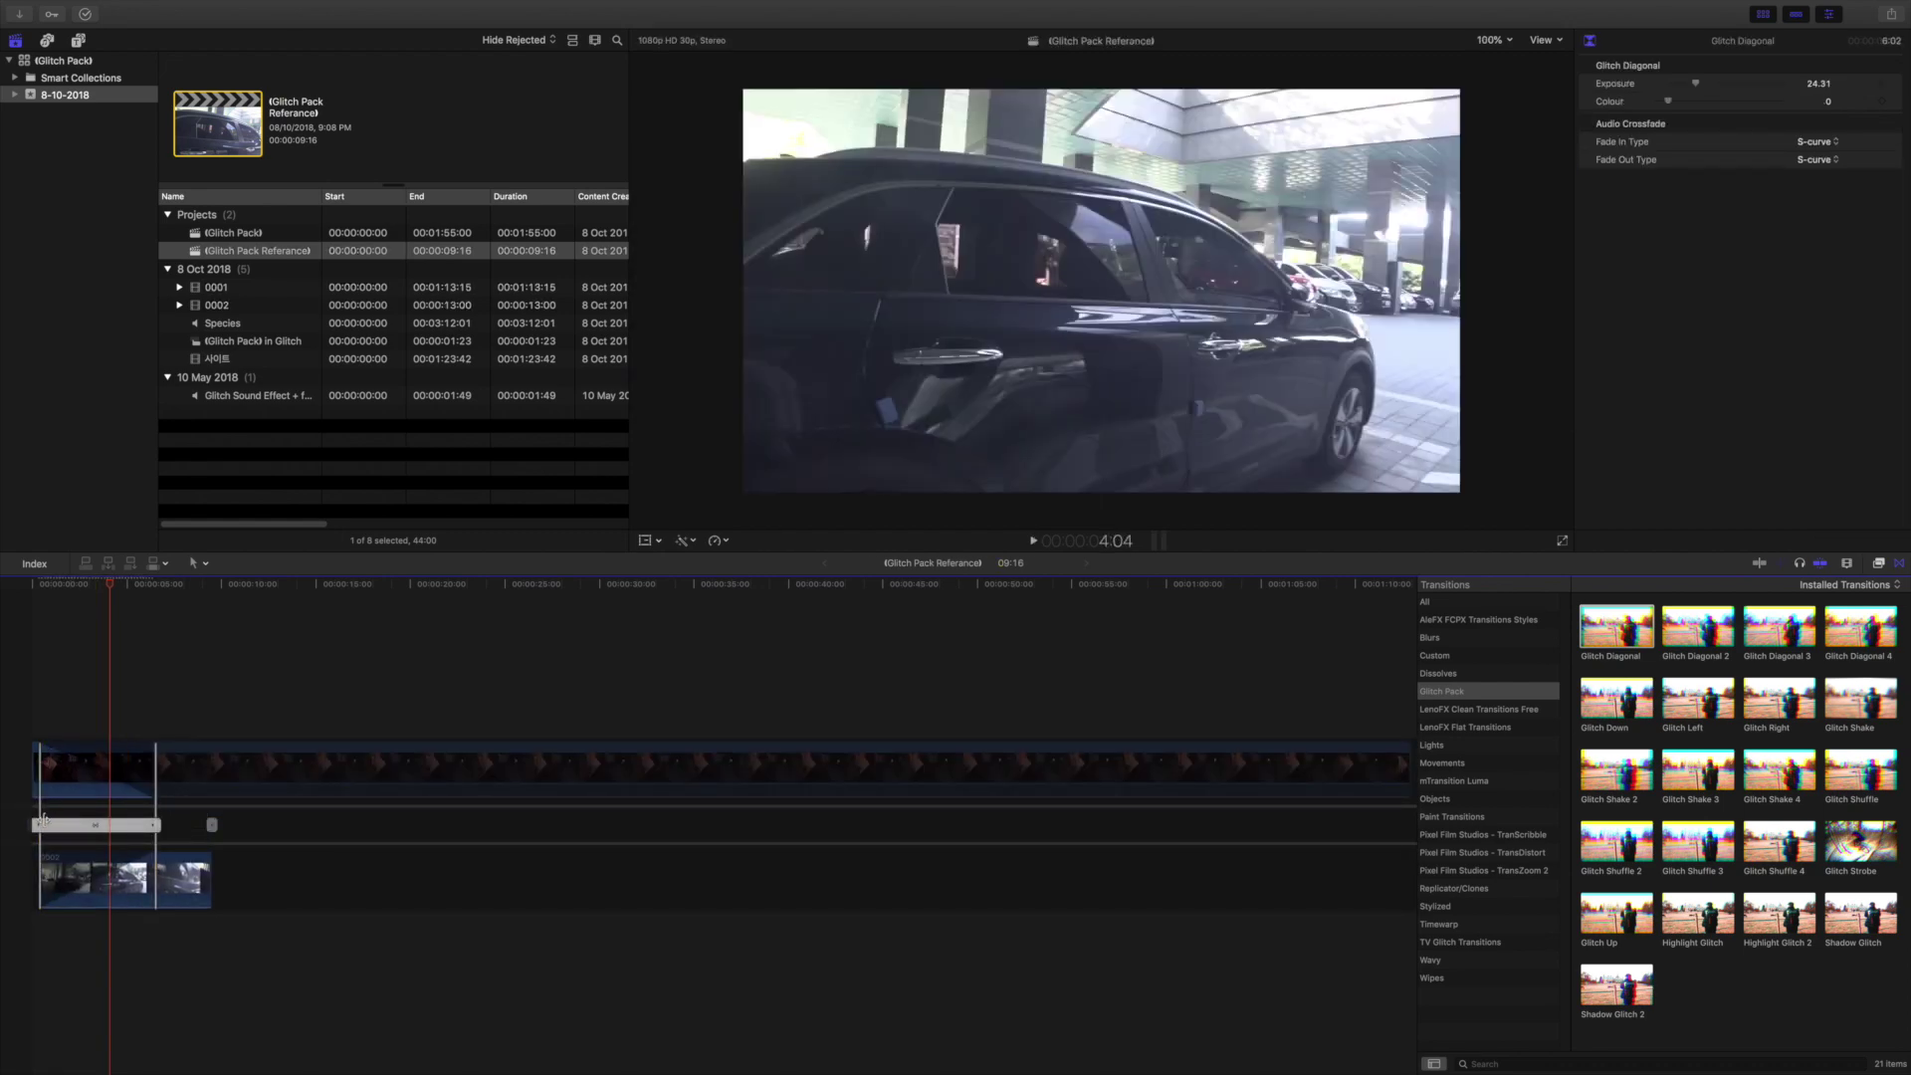
pyautogui.moveTo(40, 826); pyautogui.dragTo(60, 829)
pyautogui.doubleClick(86, 832)
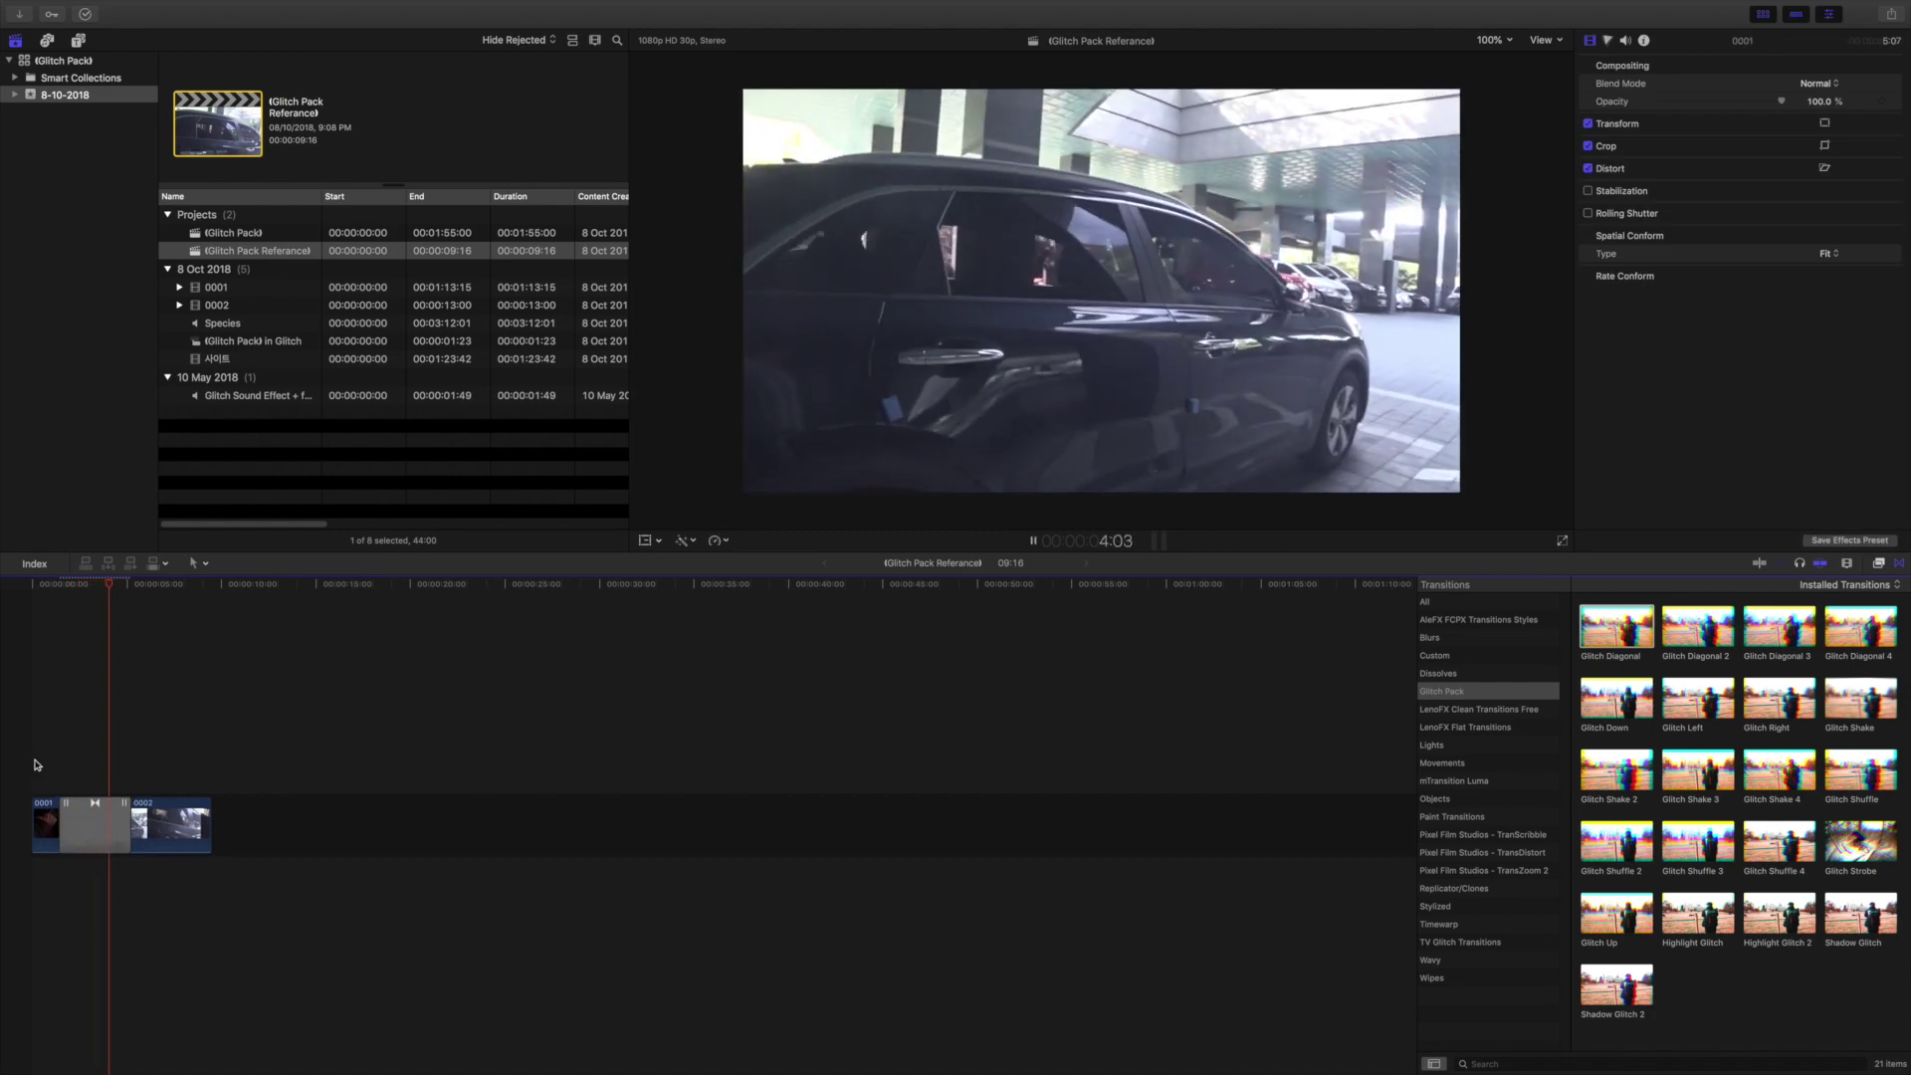
# Step: Set the Glitch Diagonal transition's Exposure to 23.99 and Colour to 60.13, keeping S-curve as the audio fade-in type
pyautogui.press('space')
pyautogui.click(95, 824)
pyautogui.press('j')
pyautogui.press('space')
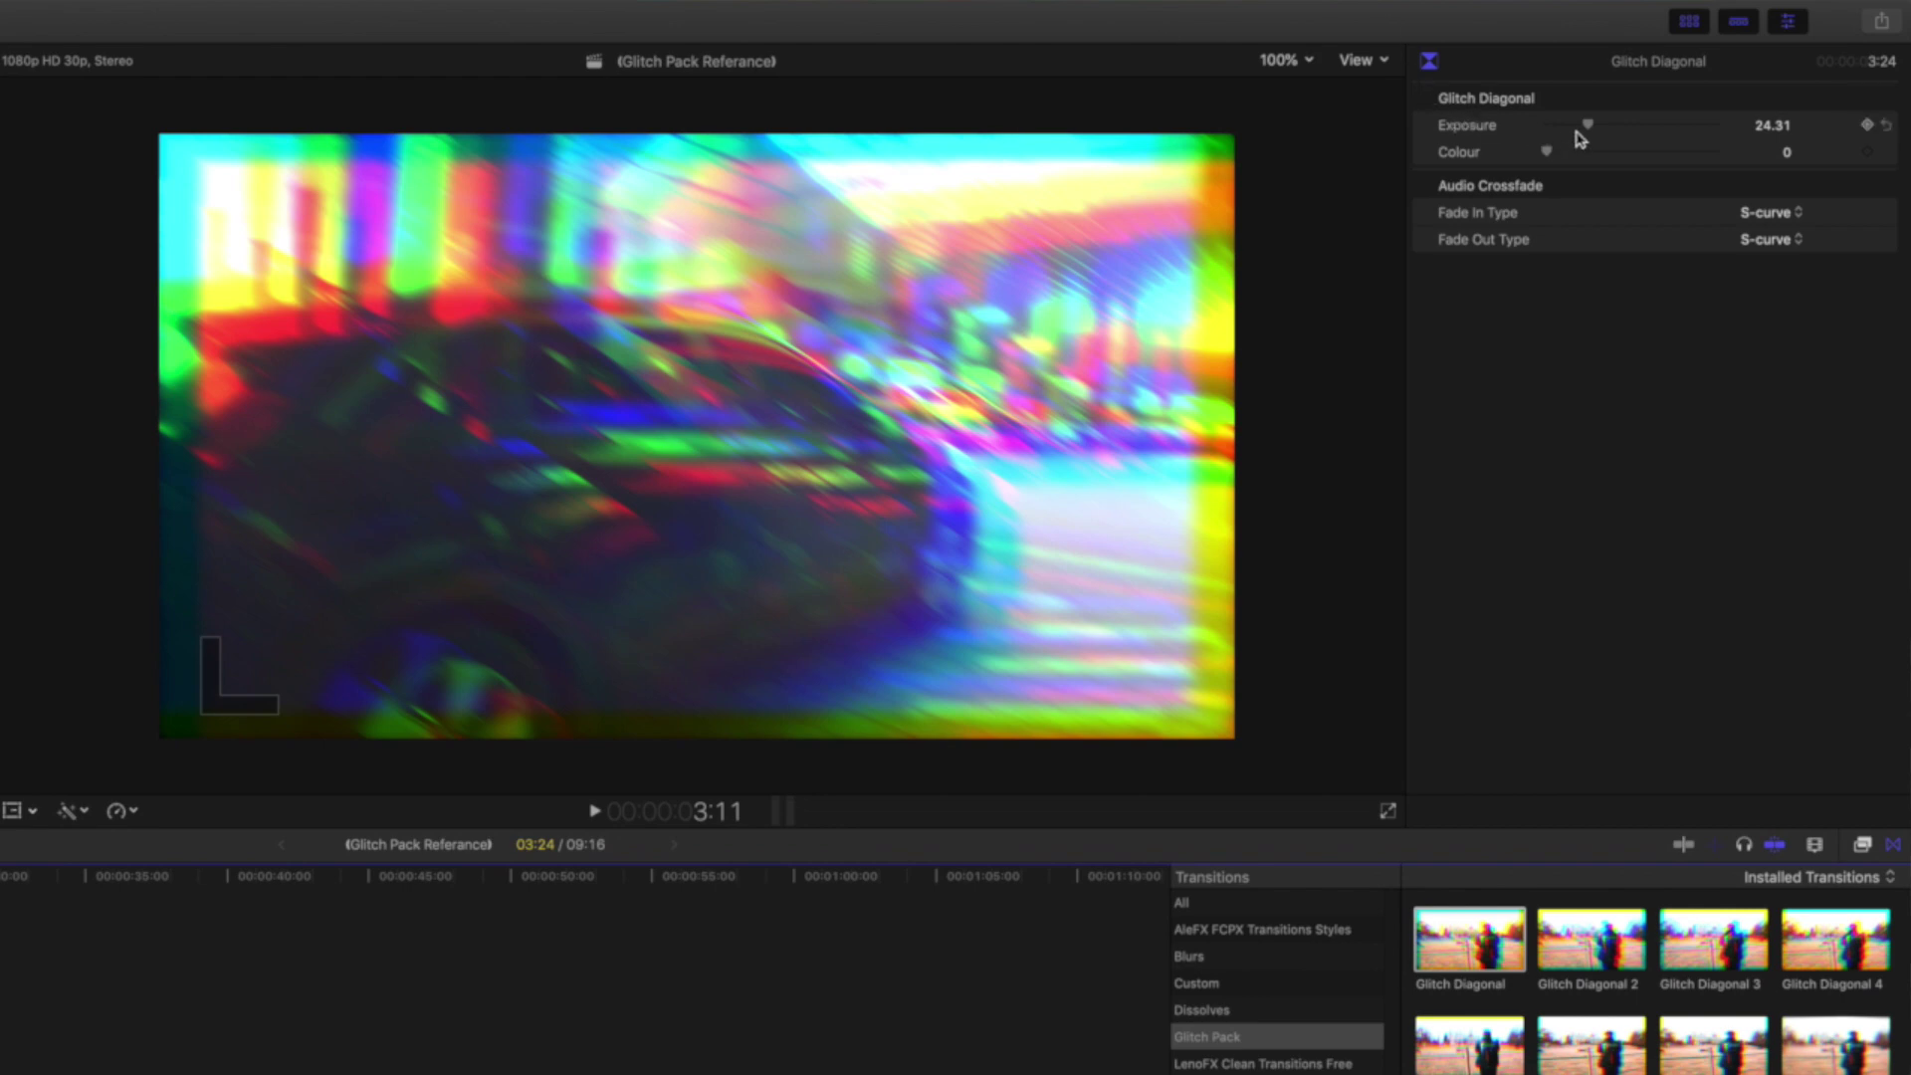
pyautogui.moveTo(1587, 126); pyautogui.dragTo(1652, 162)
pyautogui.click(1766, 213)
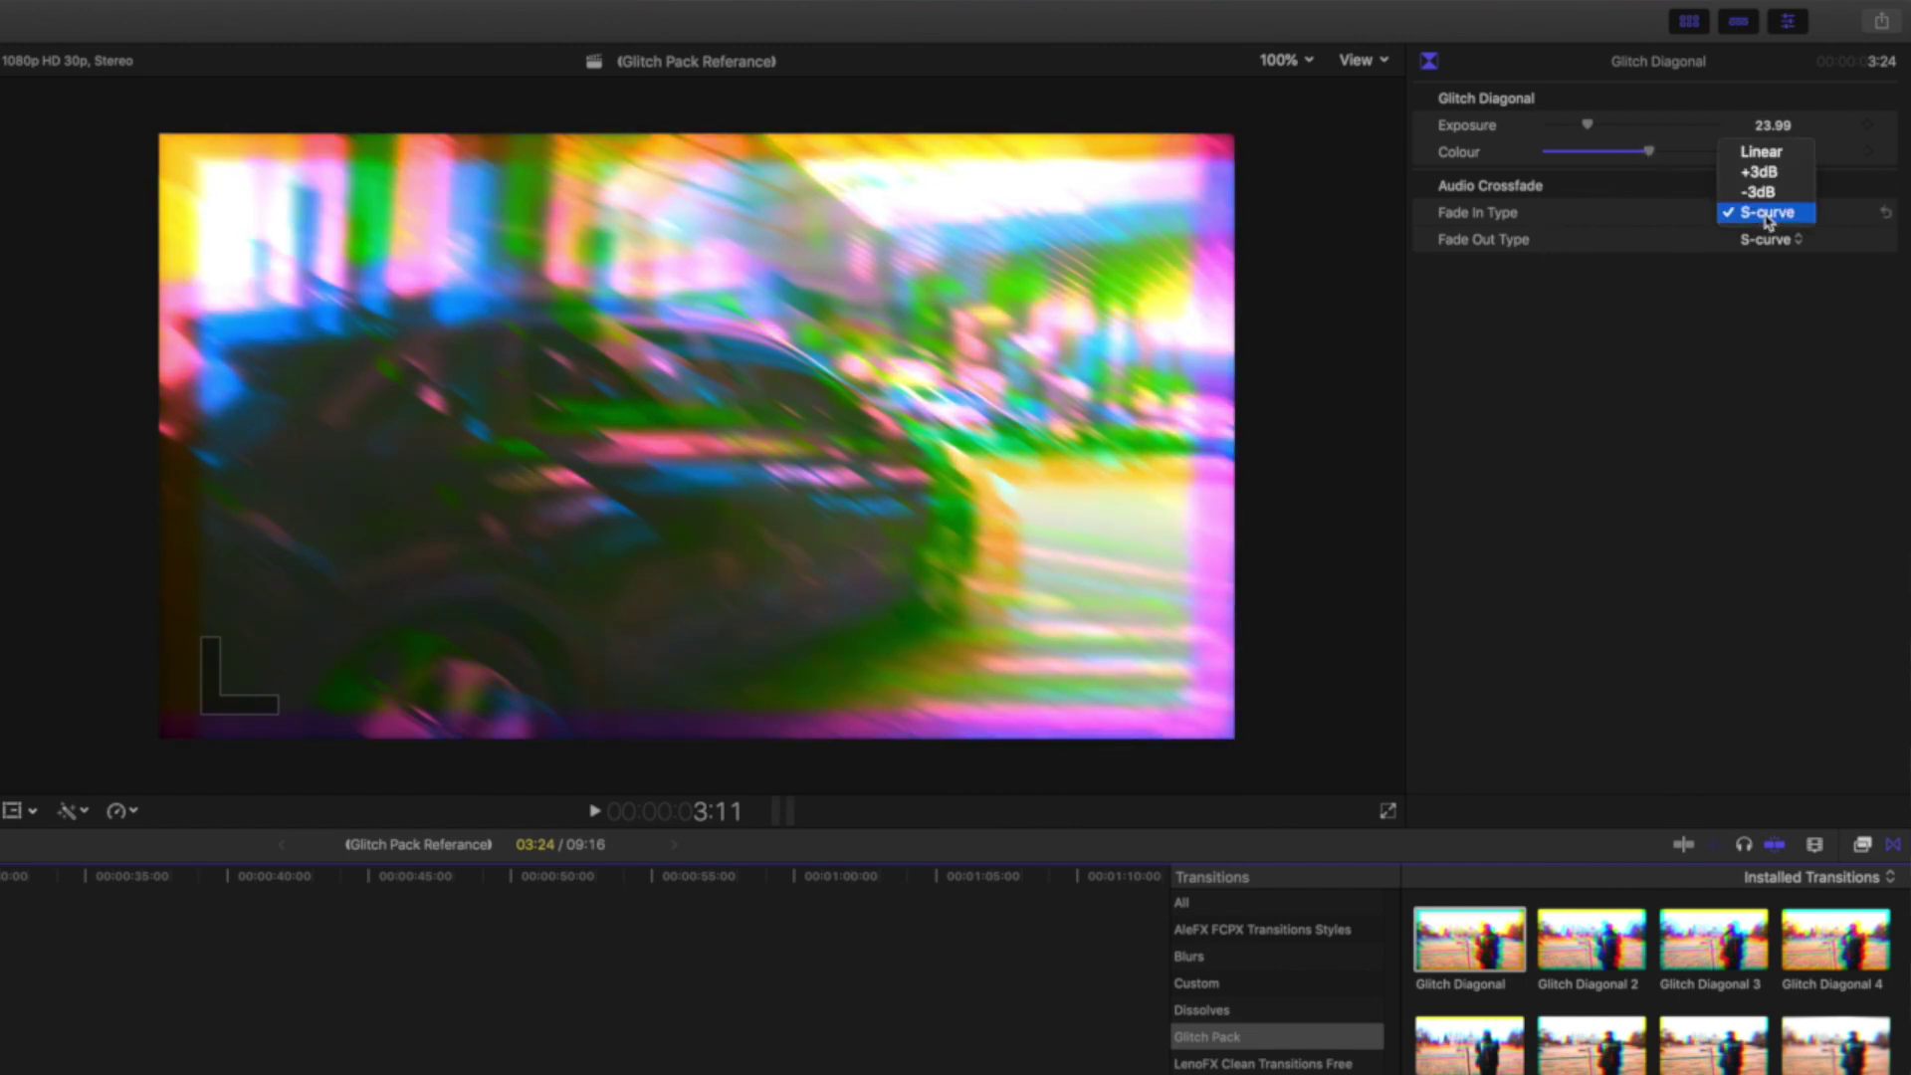
pyautogui.click(1770, 215)
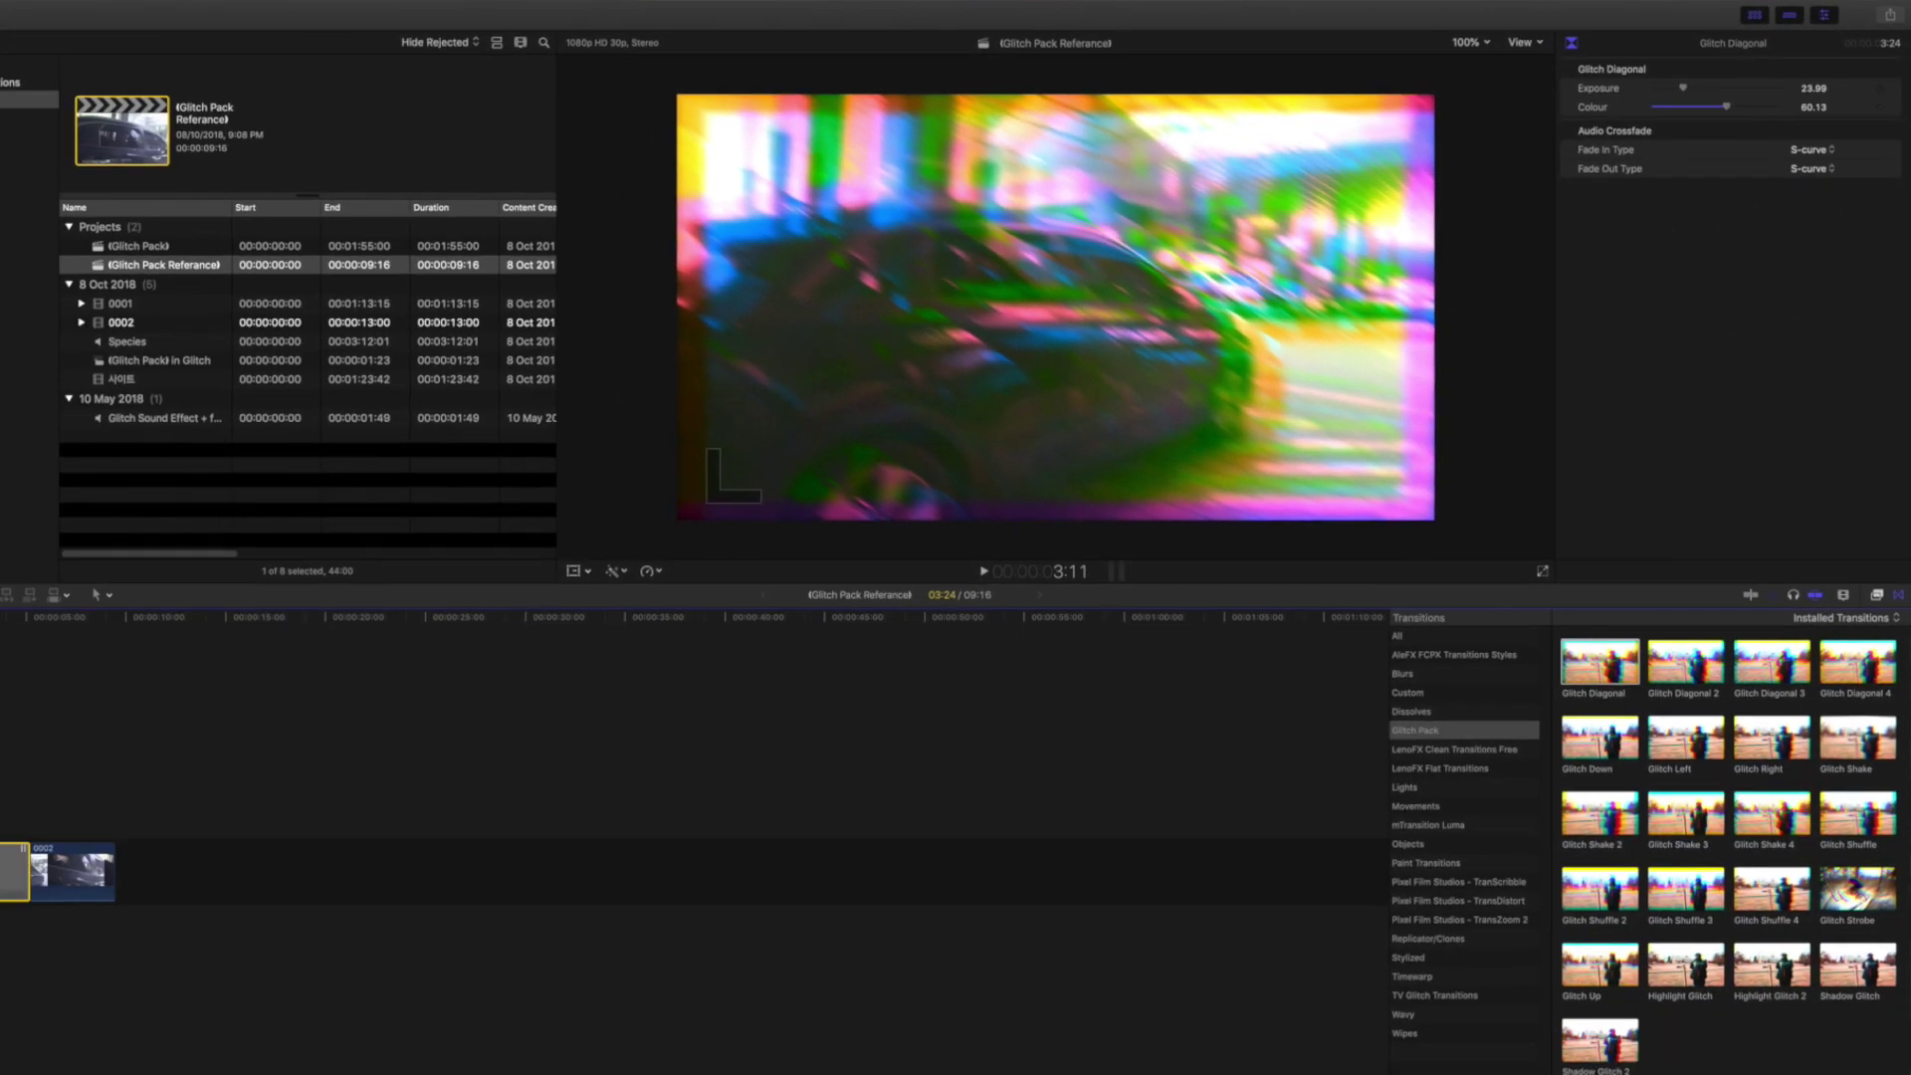
# Step: Replace the Glitch Diagonal transition between the two clips with Glitch Down
pyautogui.press('BackSpace')
pyautogui.moveTo(1623, 712); pyautogui.dragTo(55, 820)
pyautogui.doubleClick(98, 825)
pyautogui.press('Escape')
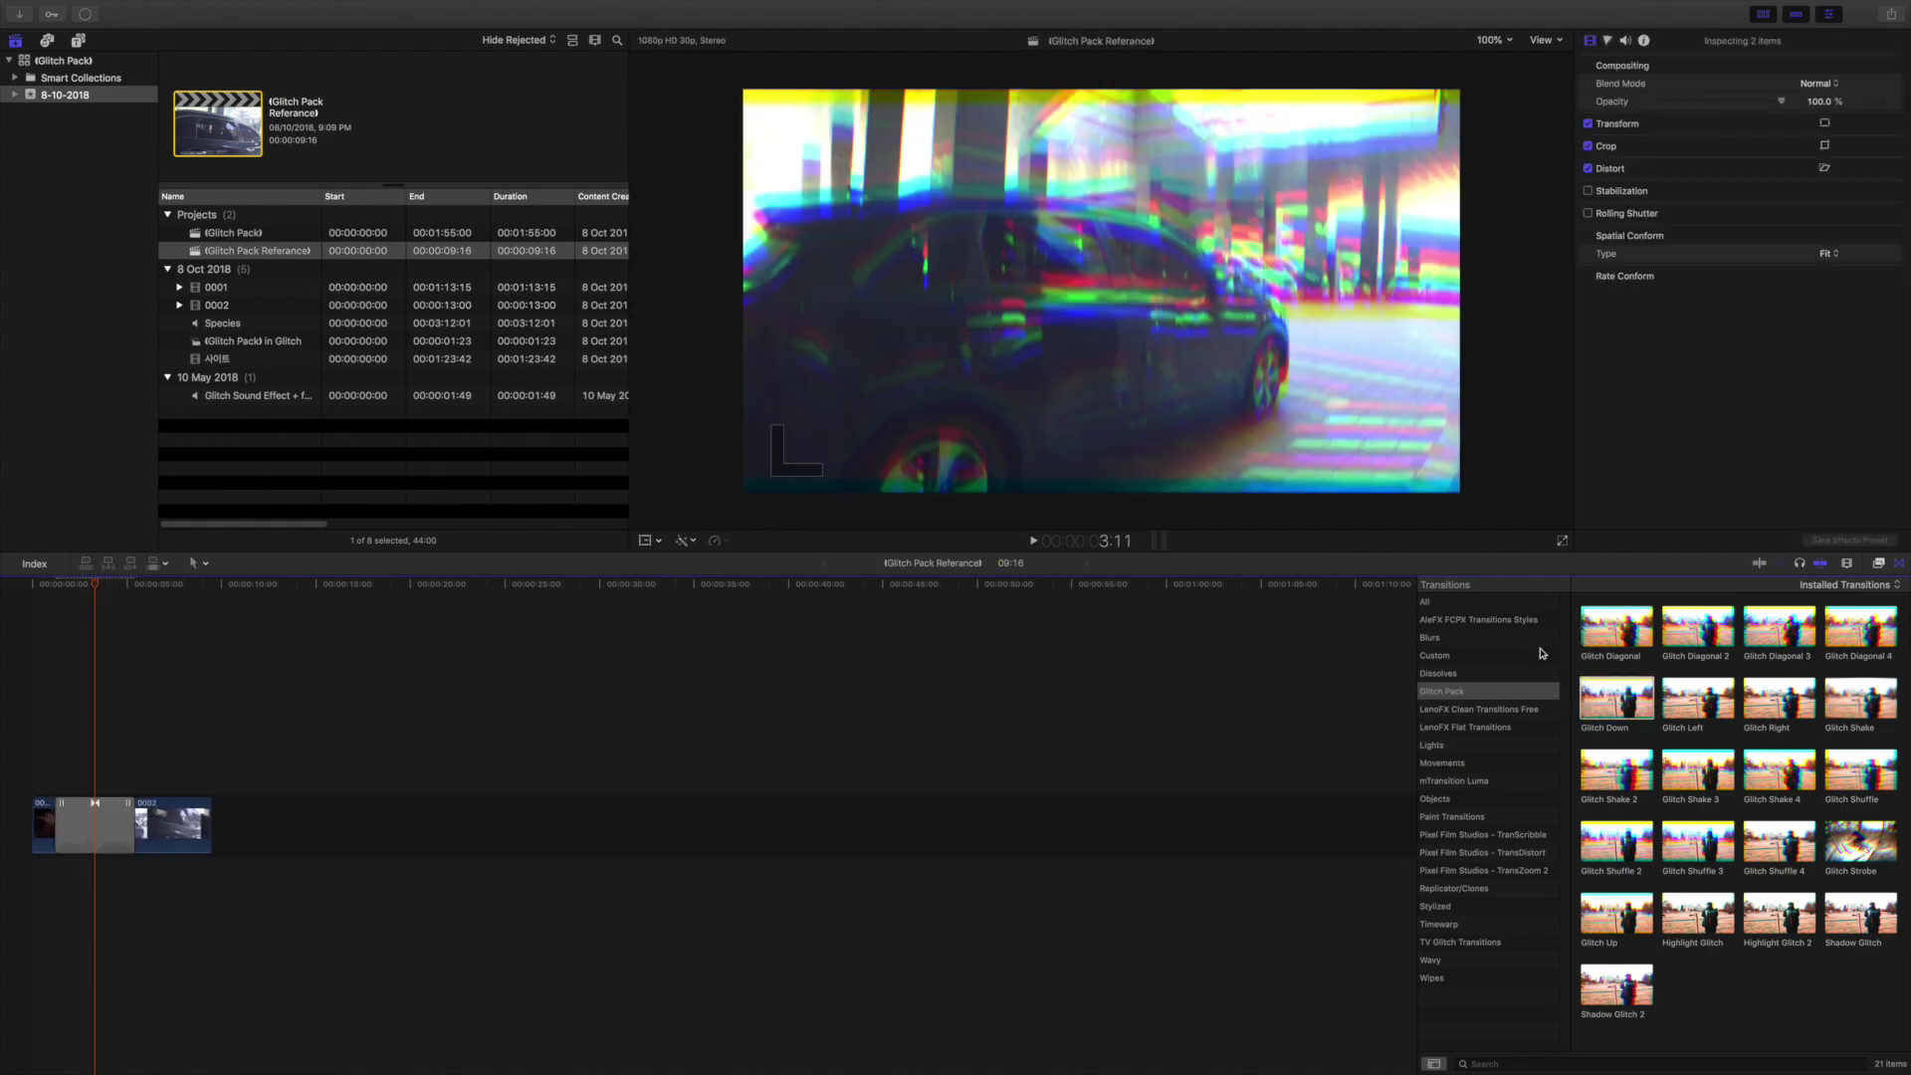
# Step: Play back the Glitch Down transition and step through it frame by frame to examine the effect
pyautogui.click(80, 587)
pyautogui.press('space')
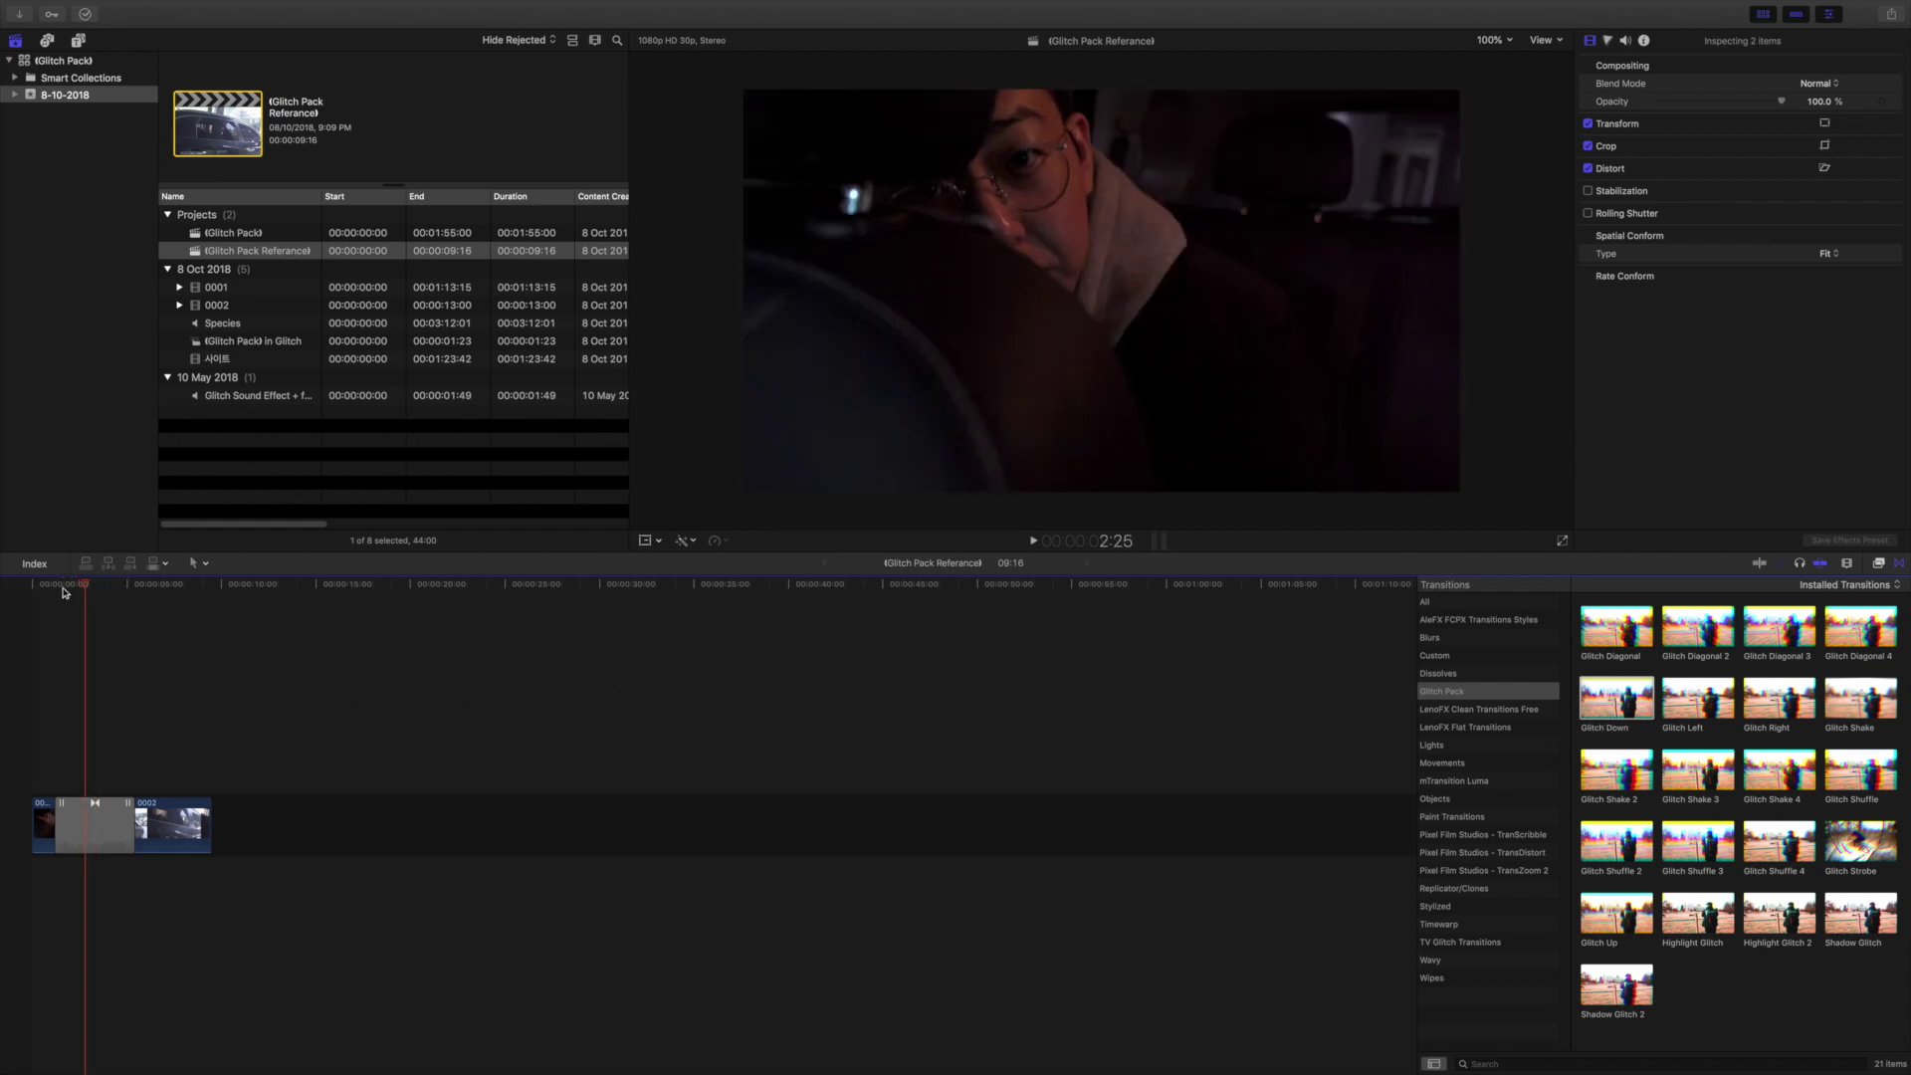
pyautogui.press('Right')
pyautogui.press('Right')
pyautogui.press('Right')
pyautogui.press('Left')
pyautogui.press('Left')
pyautogui.press('Left')
pyautogui.press('Left')
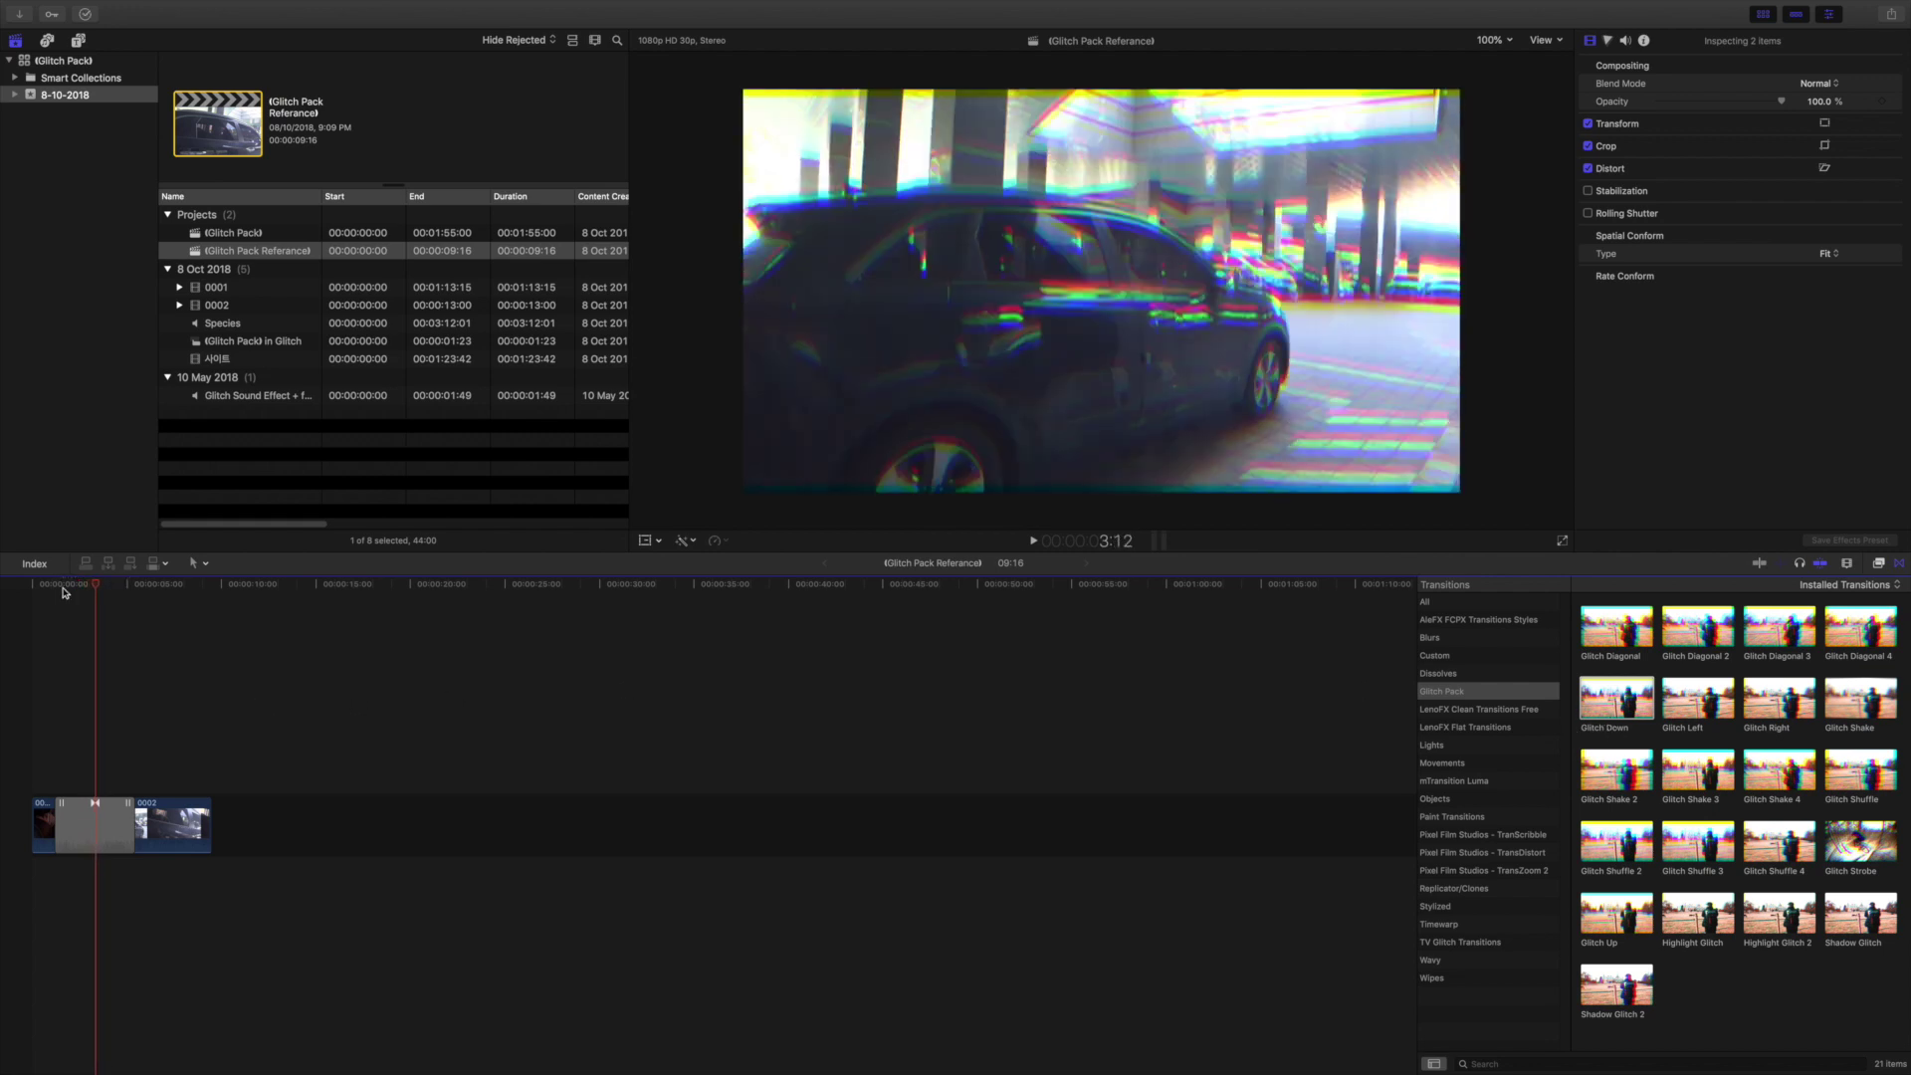
pyautogui.press('Right')
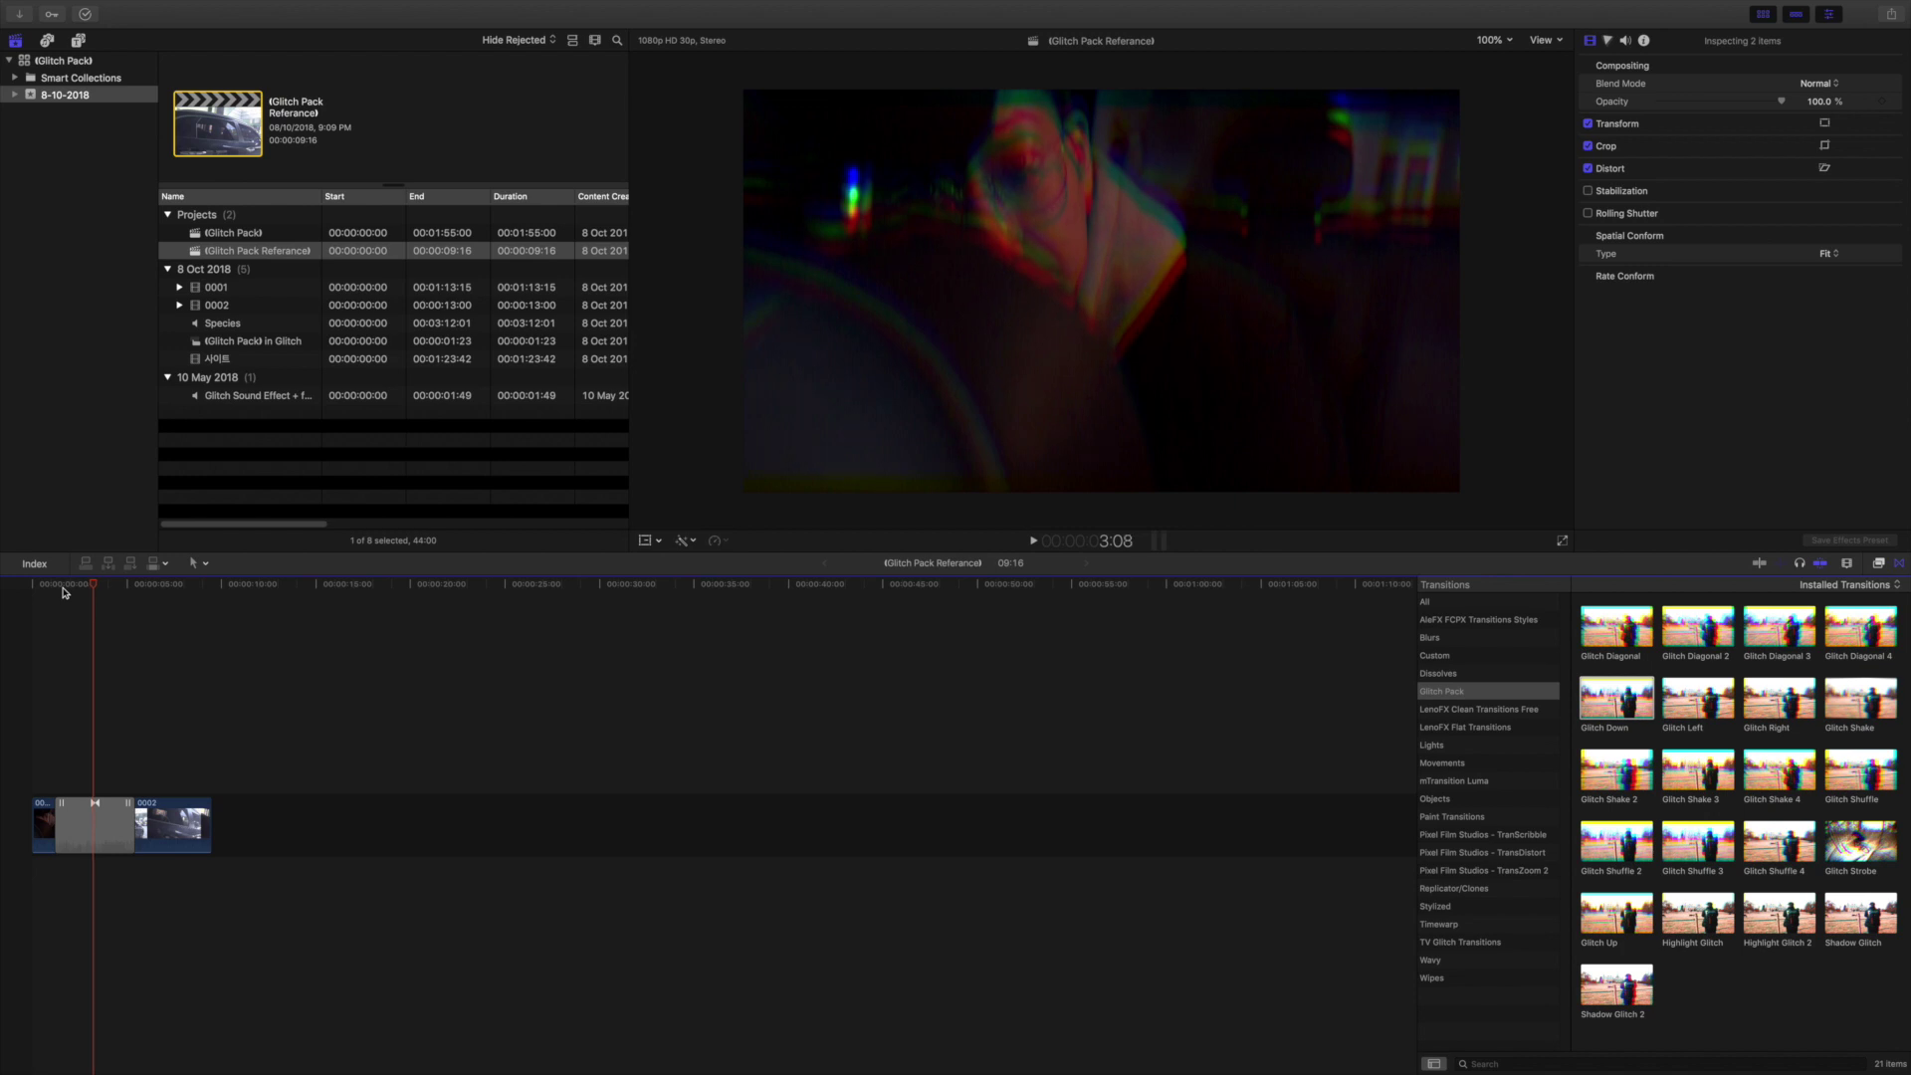
pyautogui.hscroll(2, 393, 311)
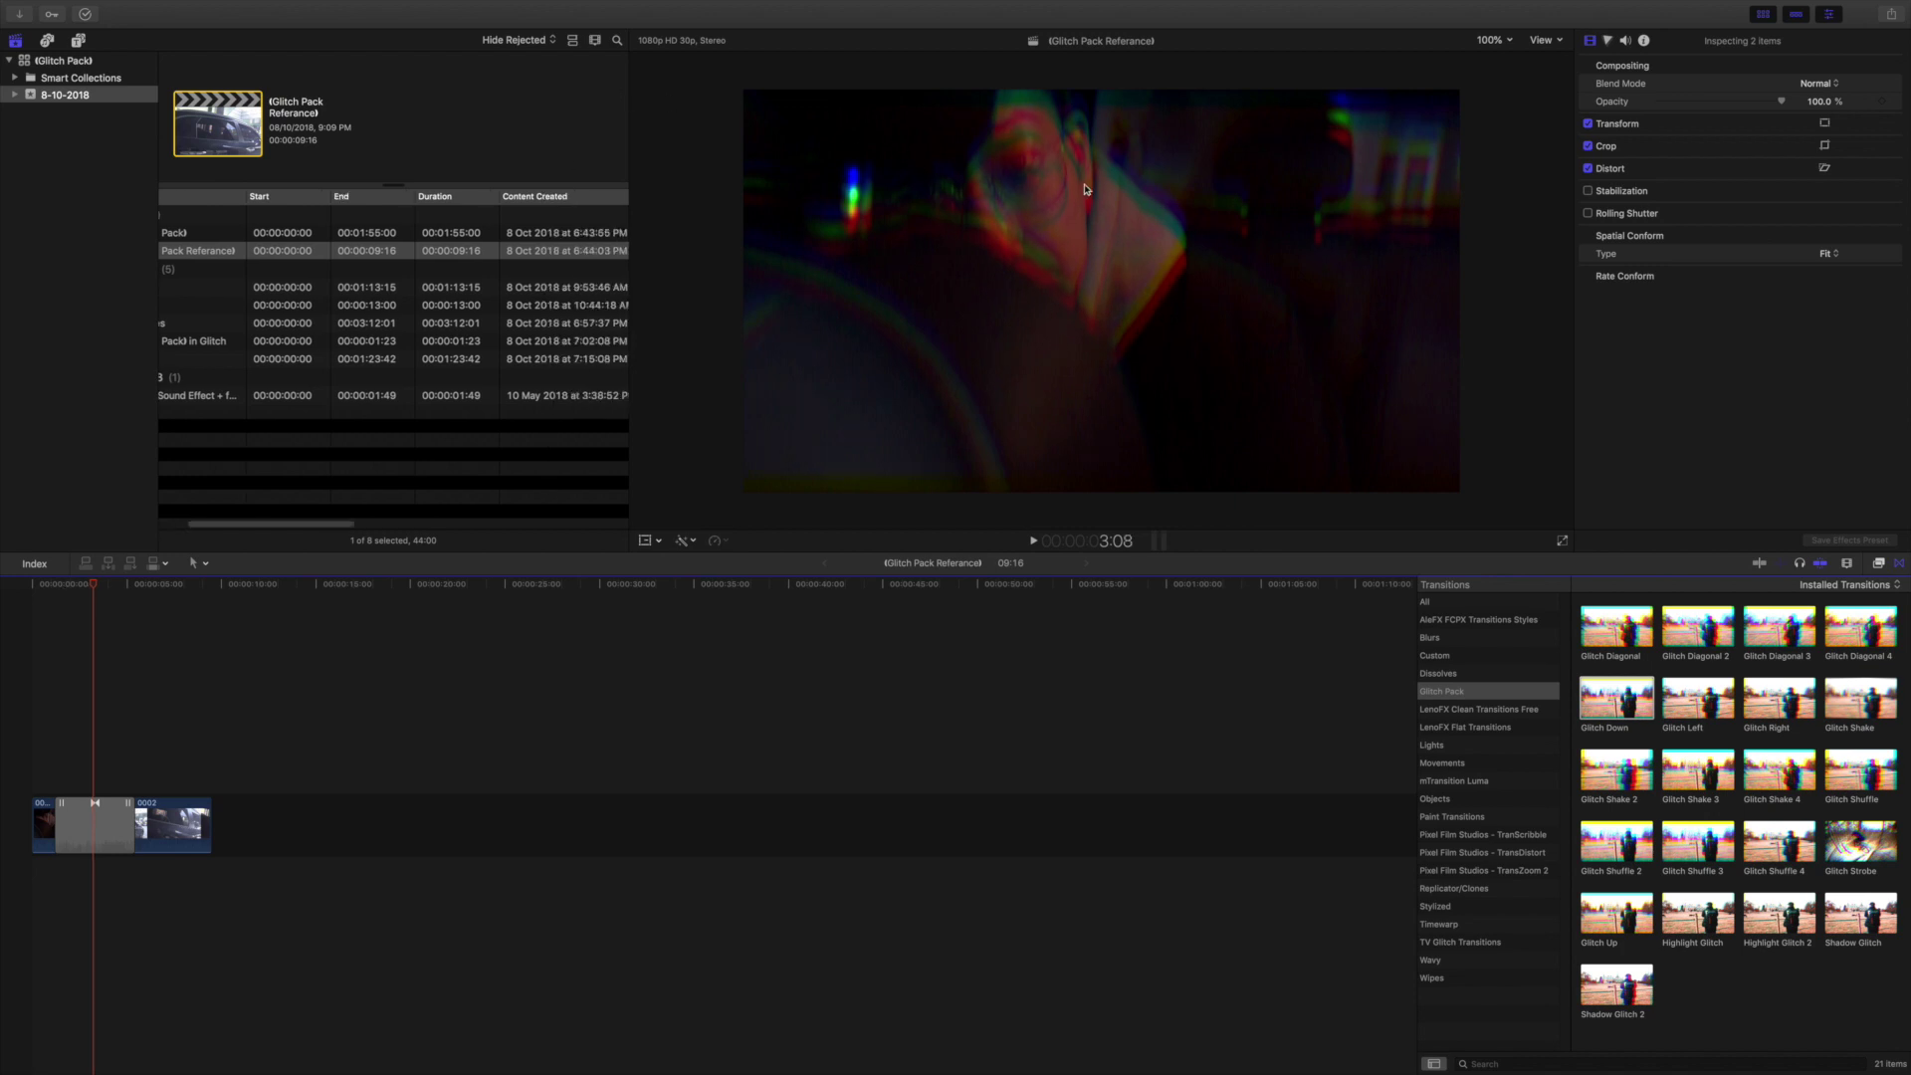
# Step: Replace the Glitch Down transition between clips 0001 and 0002 with Glitch Up
pyautogui.click(97, 820)
pyautogui.press('Delete')
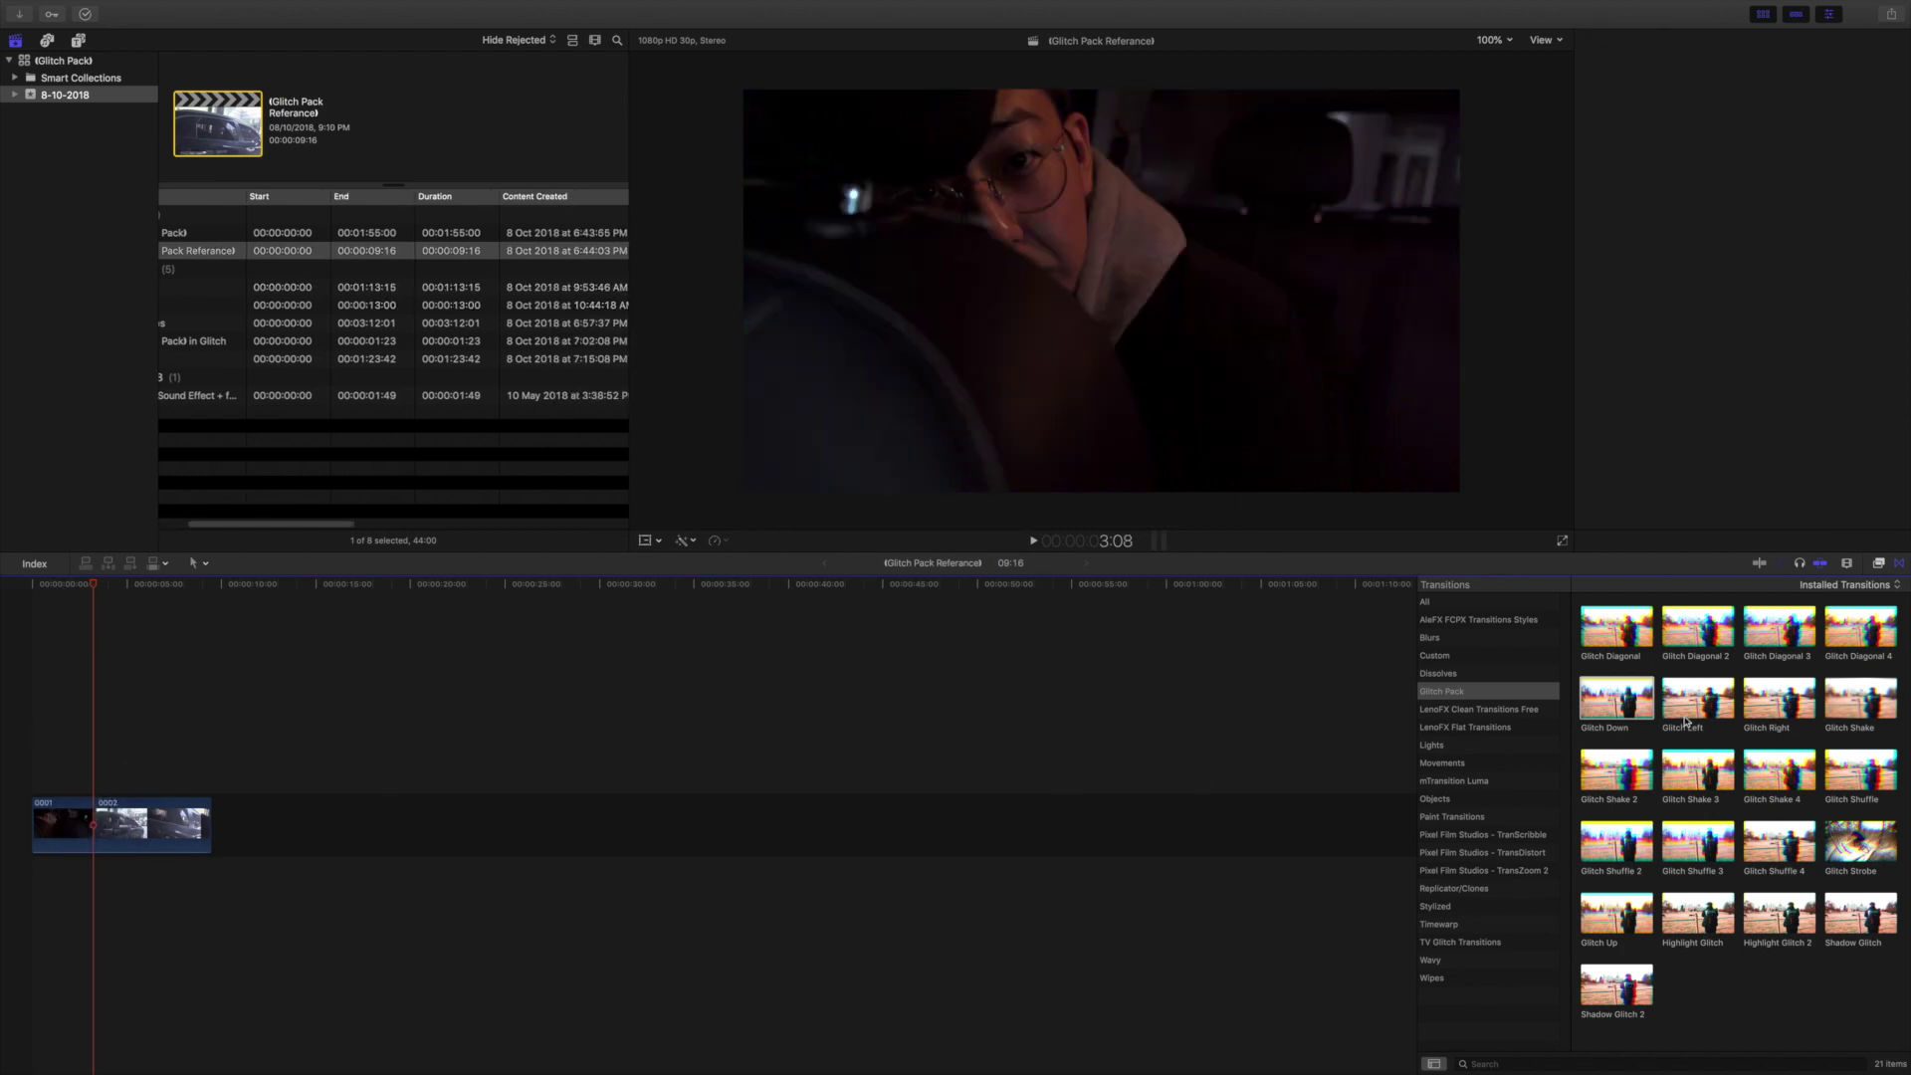
pyautogui.moveTo(1696, 704); pyautogui.dragTo(358, 826)
pyautogui.moveTo(1616, 913); pyautogui.dragTo(94, 802)
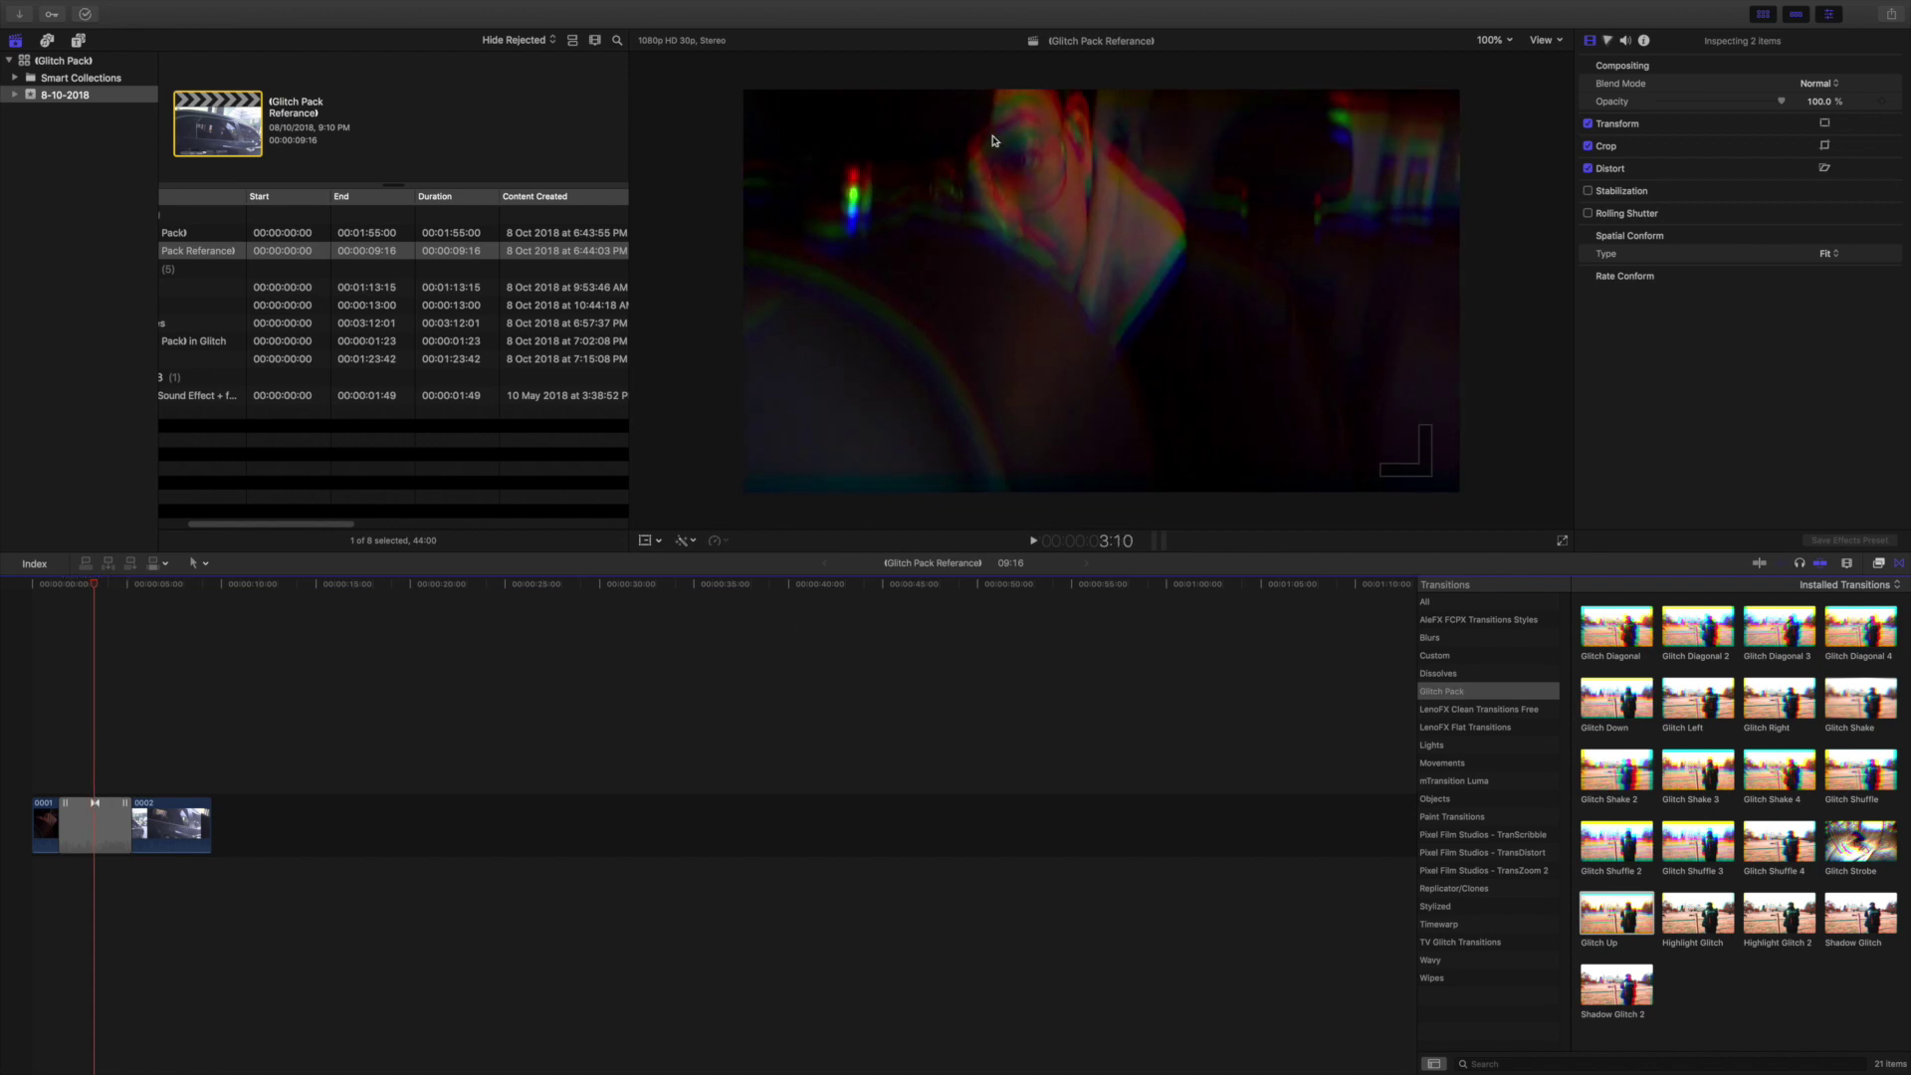
# Step: Replace the Glitch Up transition with Glitch Shake and try adjusting its Colour and Shake amounts
pyautogui.click(98, 832)
pyautogui.press('Delete')
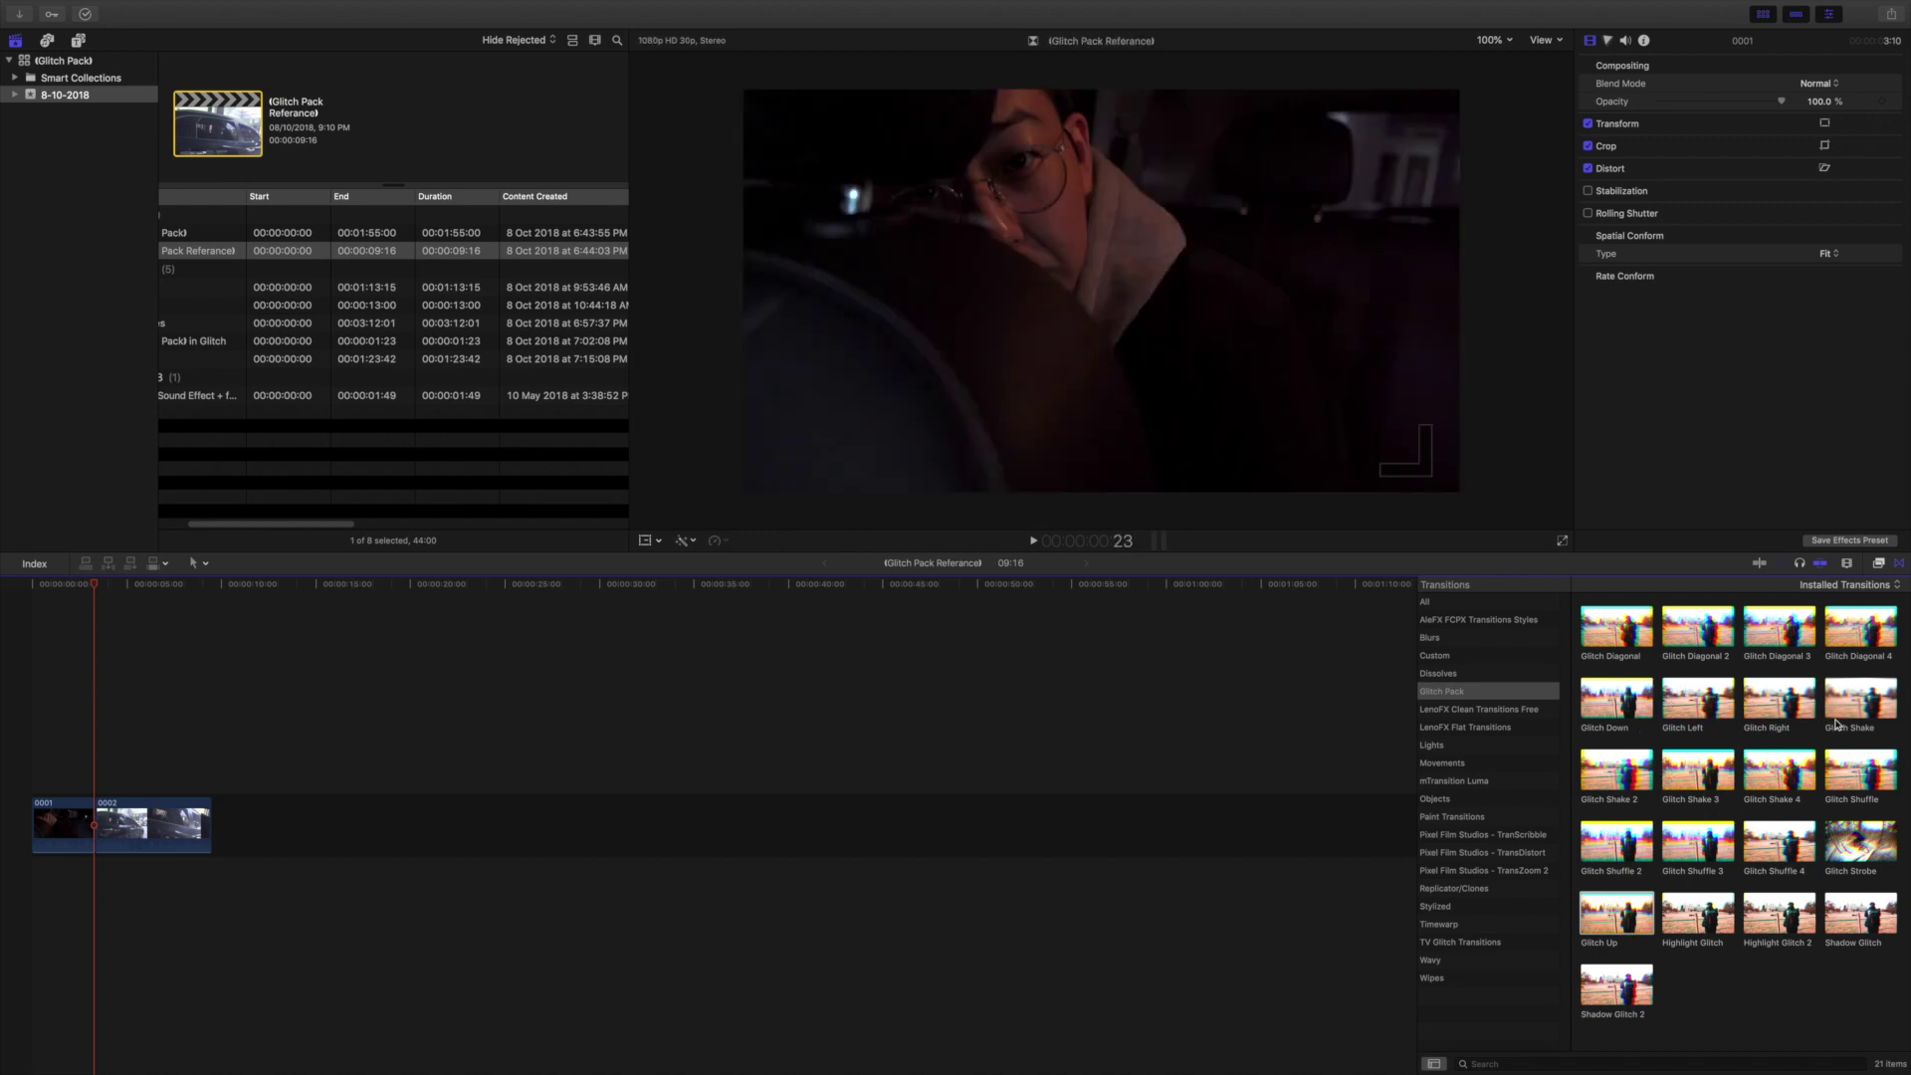
pyautogui.moveTo(1864, 729); pyautogui.dragTo(96, 832)
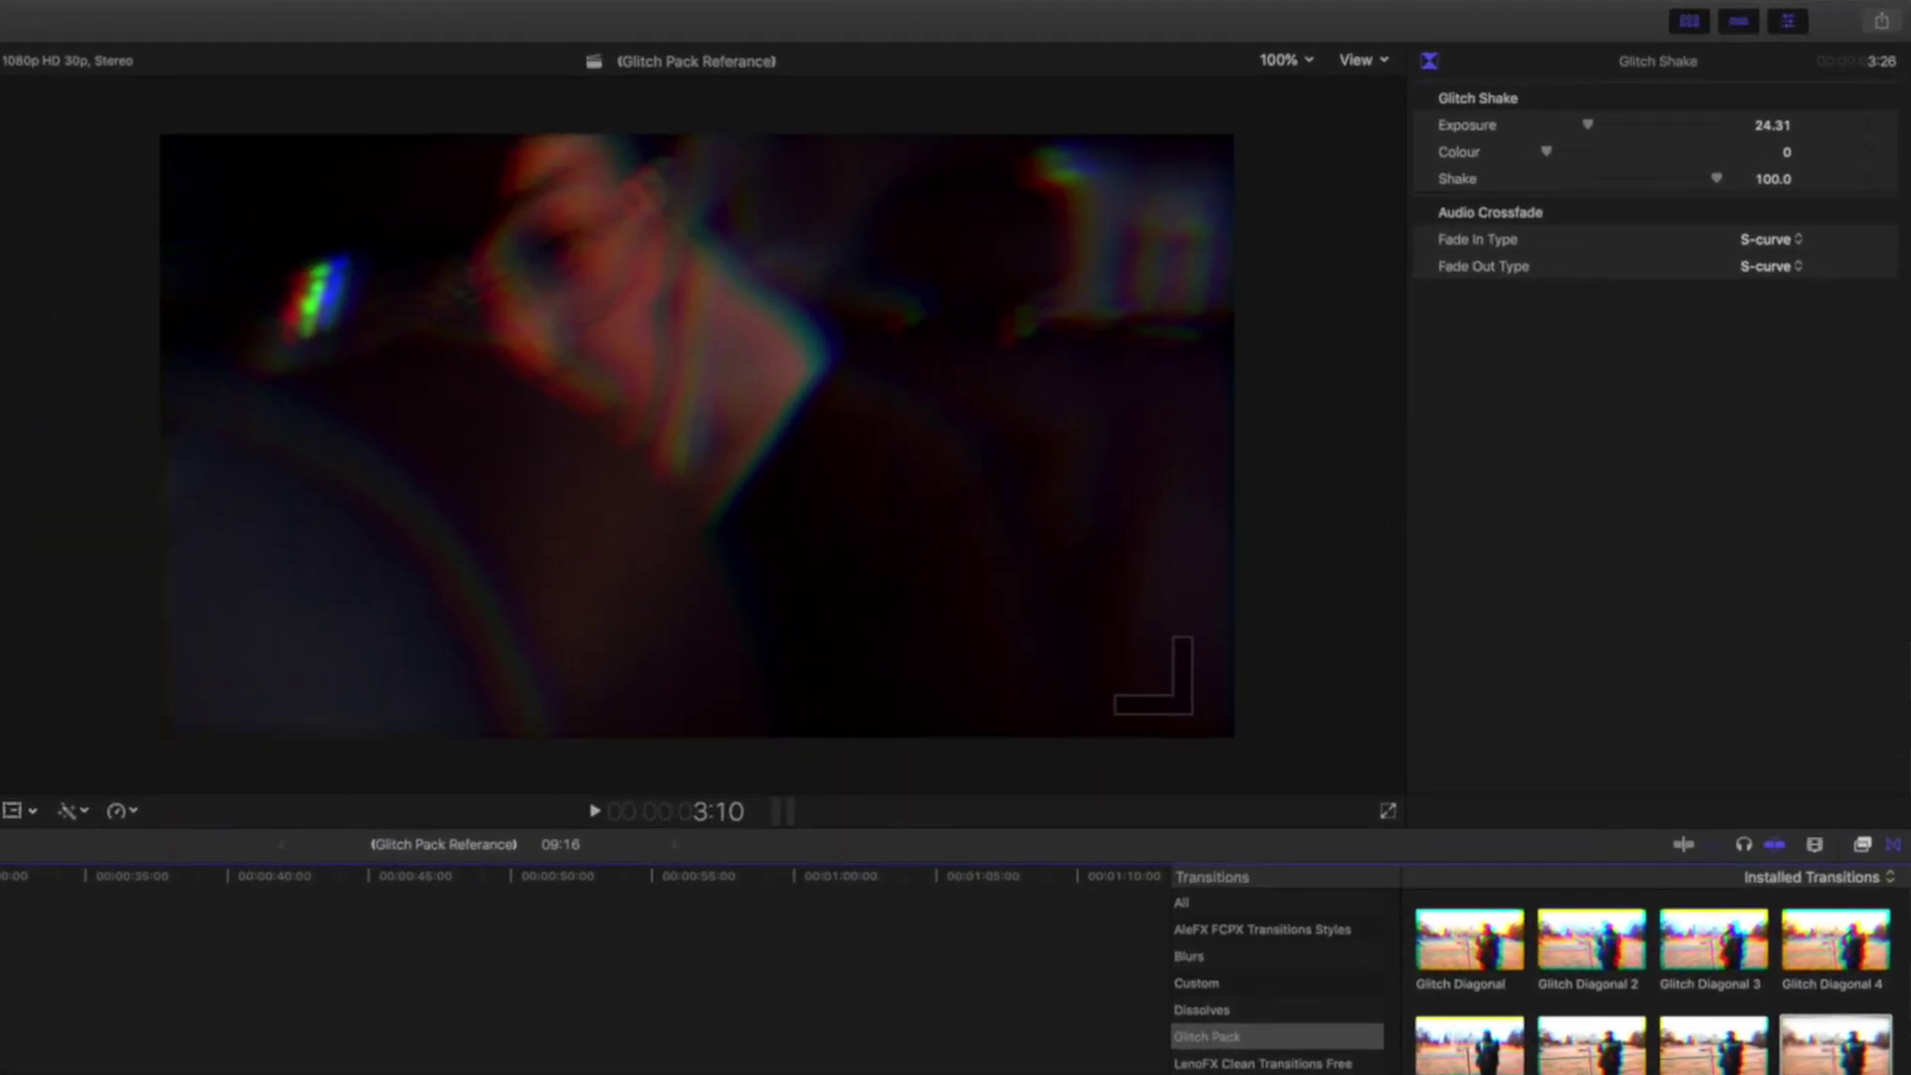
pyautogui.moveTo(1553, 154)
pyautogui.mouseDown()
pyautogui.moveTo(1643, 159)
pyautogui.moveTo(1550, 159)
pyautogui.moveTo(1575, 128)
pyautogui.mouseUp()
pyautogui.moveTo(1718, 180)
pyautogui.mouseDown()
pyautogui.moveTo(1583, 179)
pyautogui.moveTo(1712, 179)
pyautogui.mouseUp()
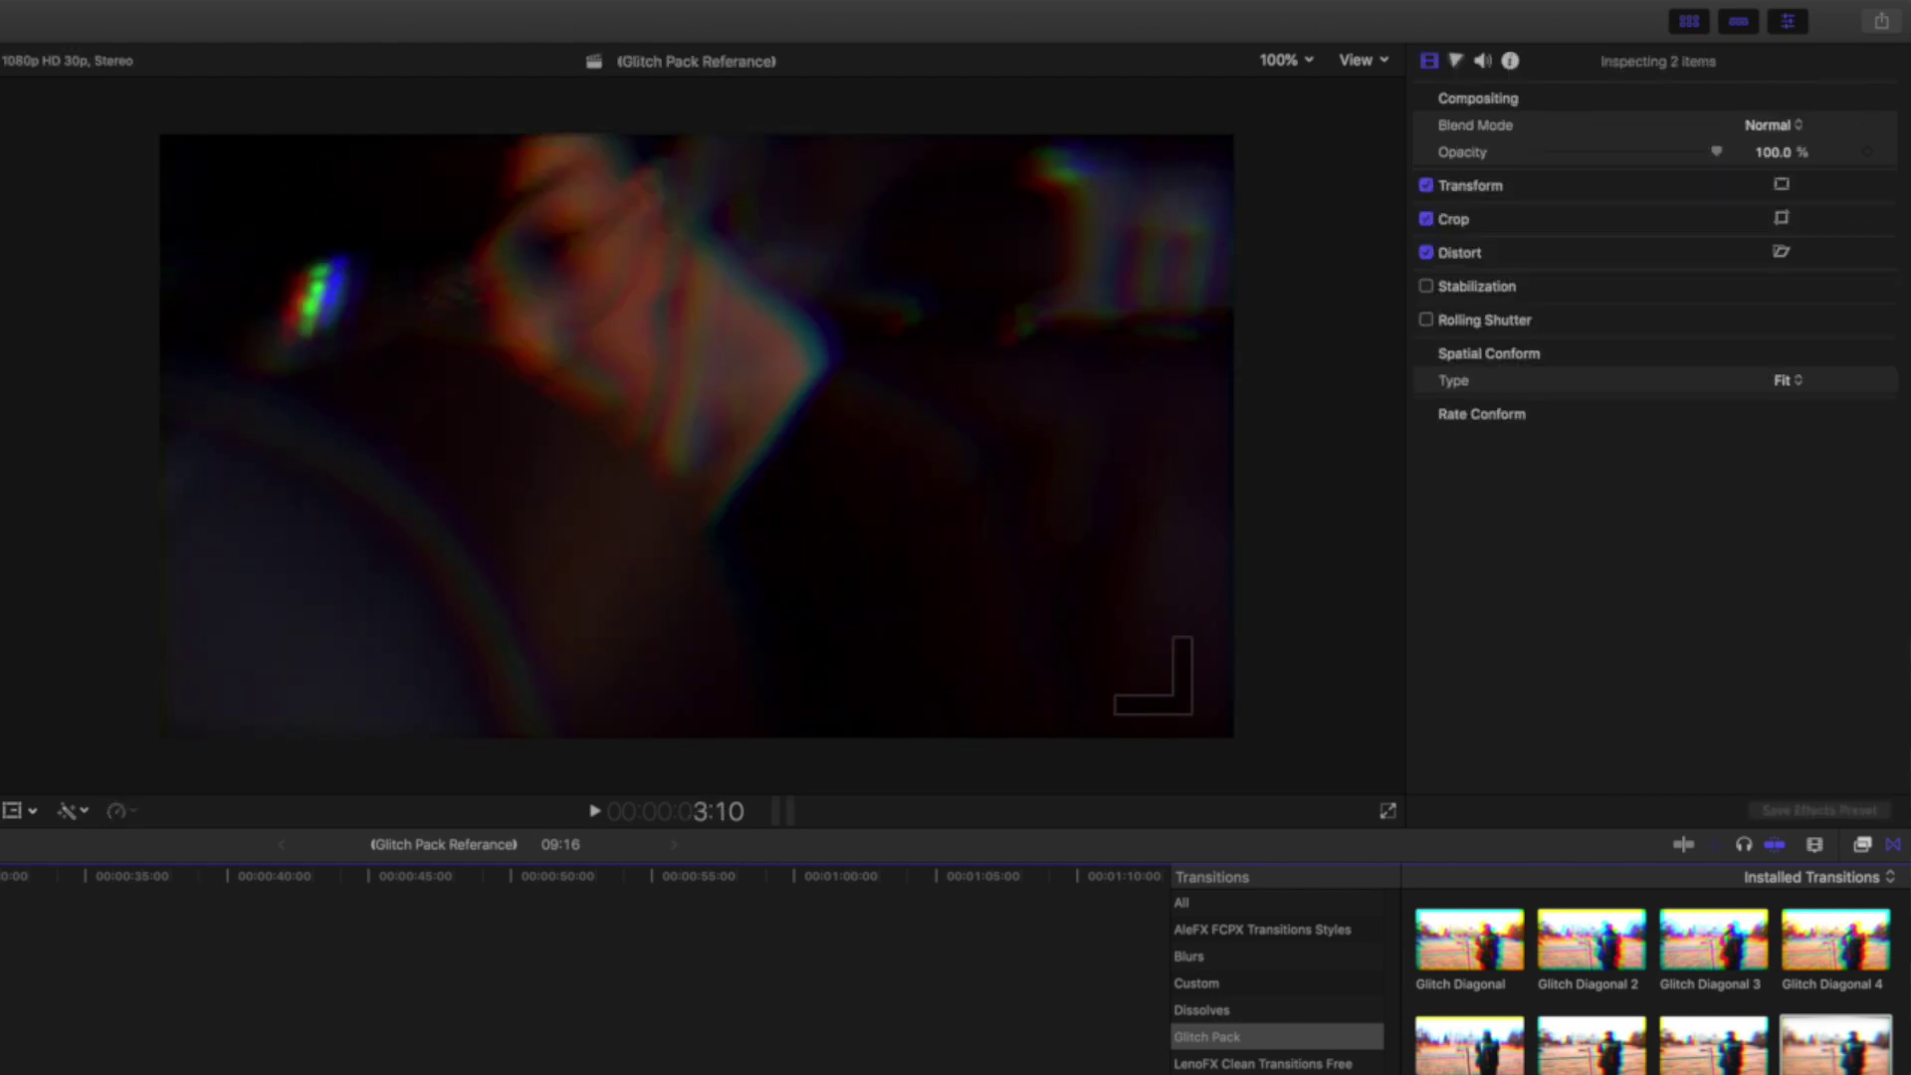
# Step: Delete the Glitch Shake transition and play back other glitch variations between the two clips
pyautogui.press('Delete')
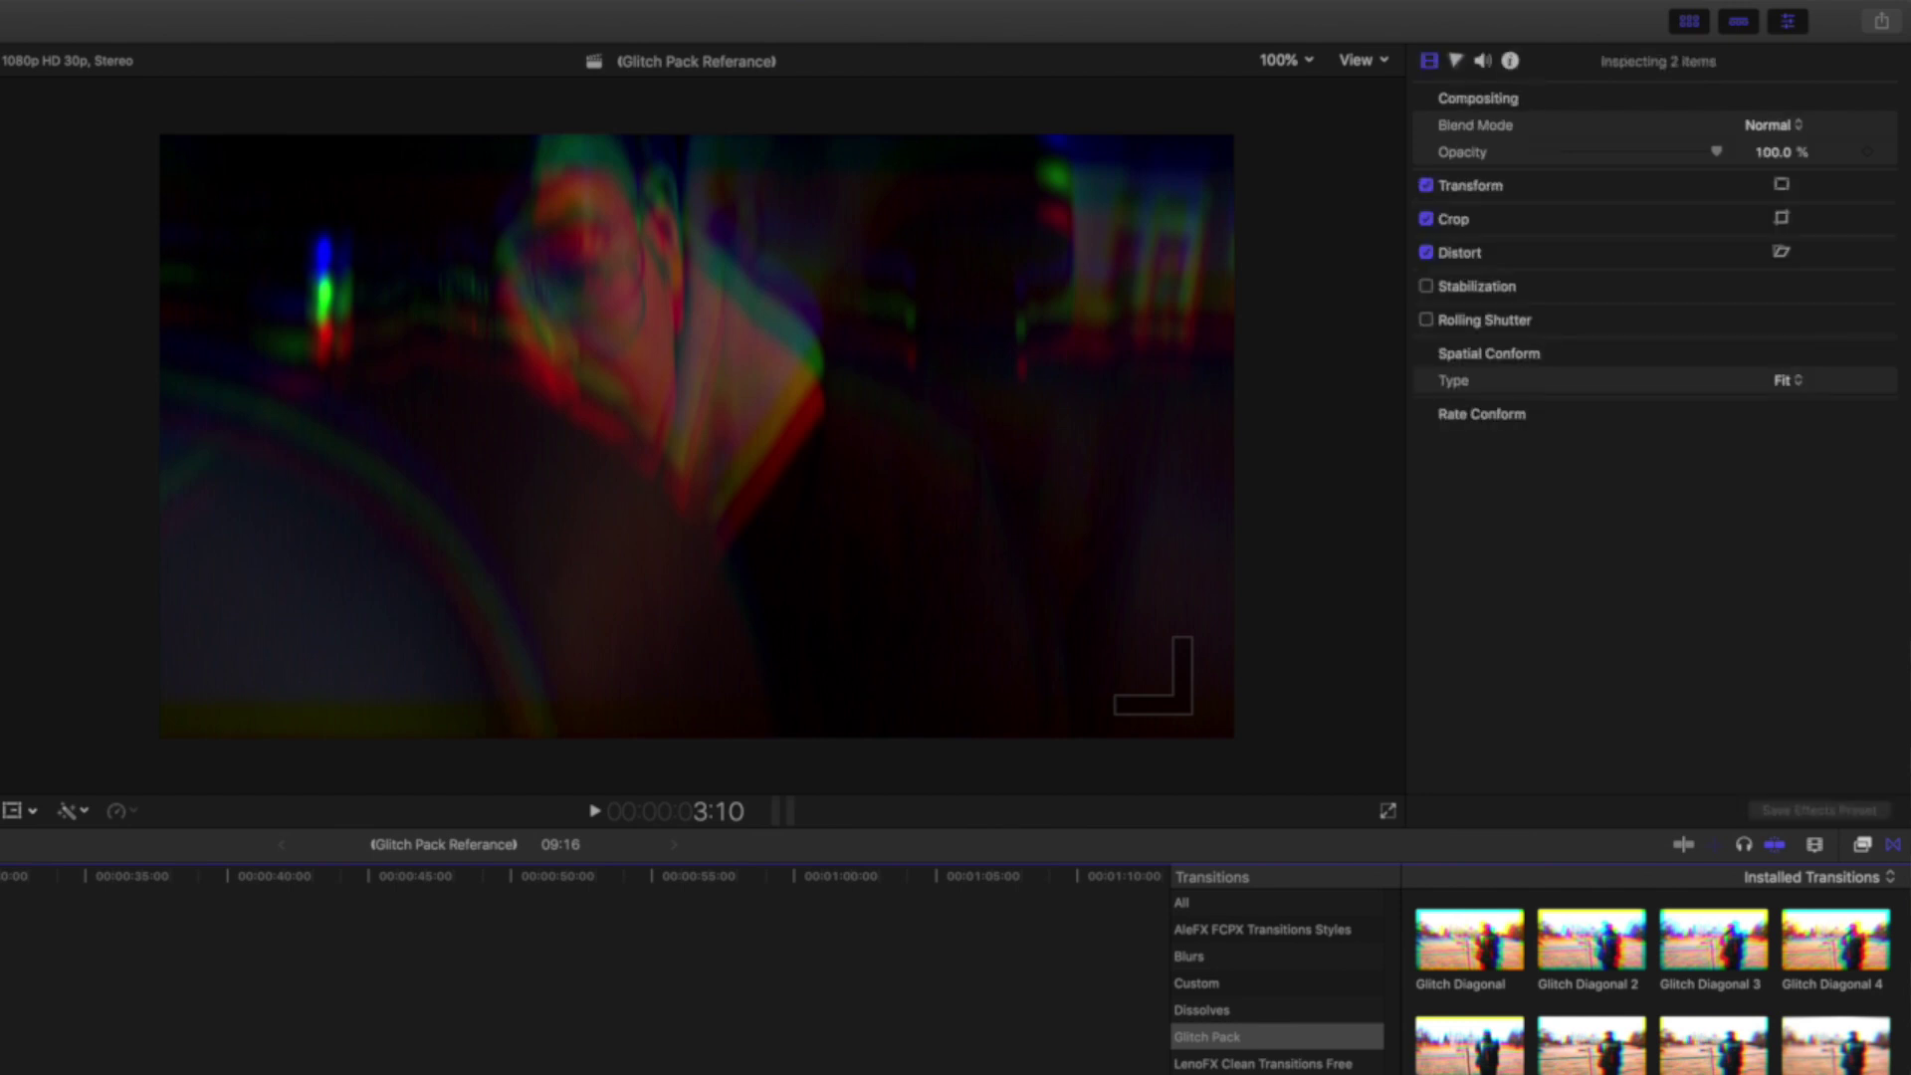
pyautogui.press('space')
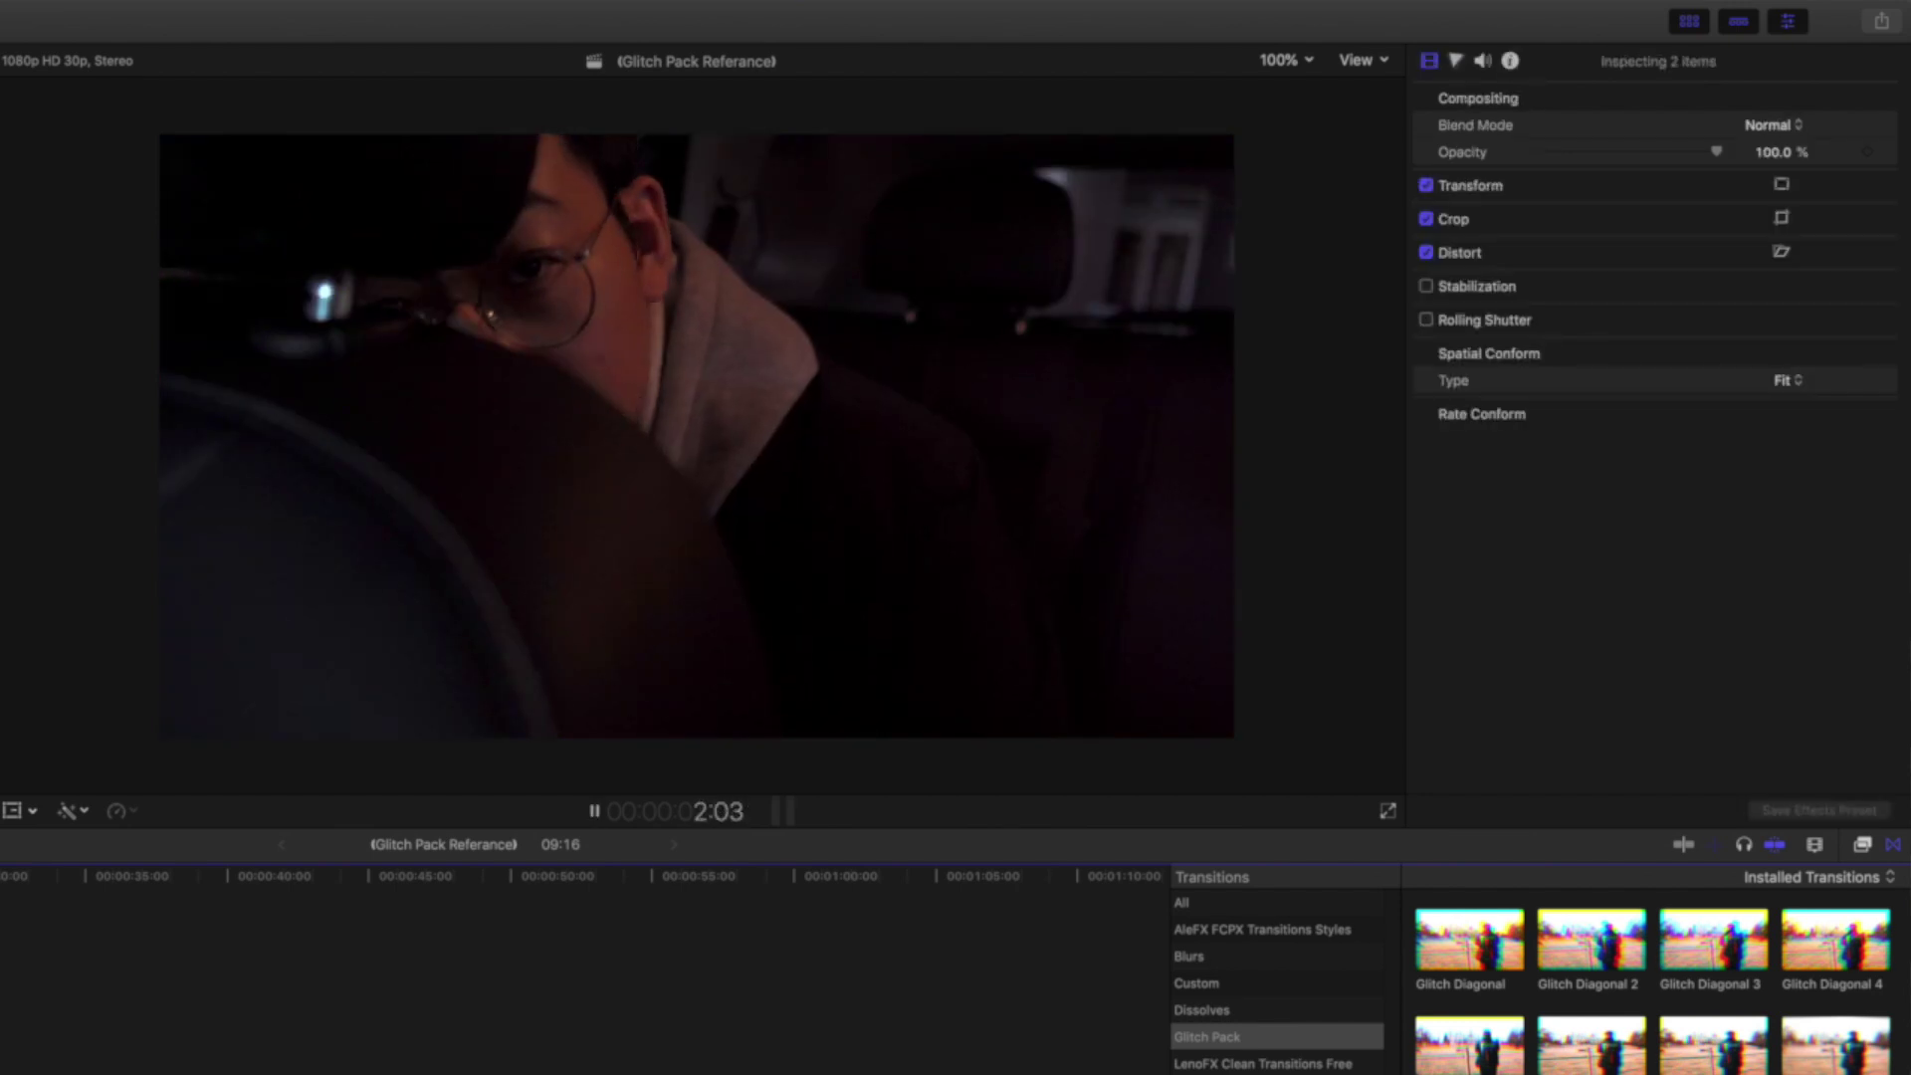
pyautogui.press('space')
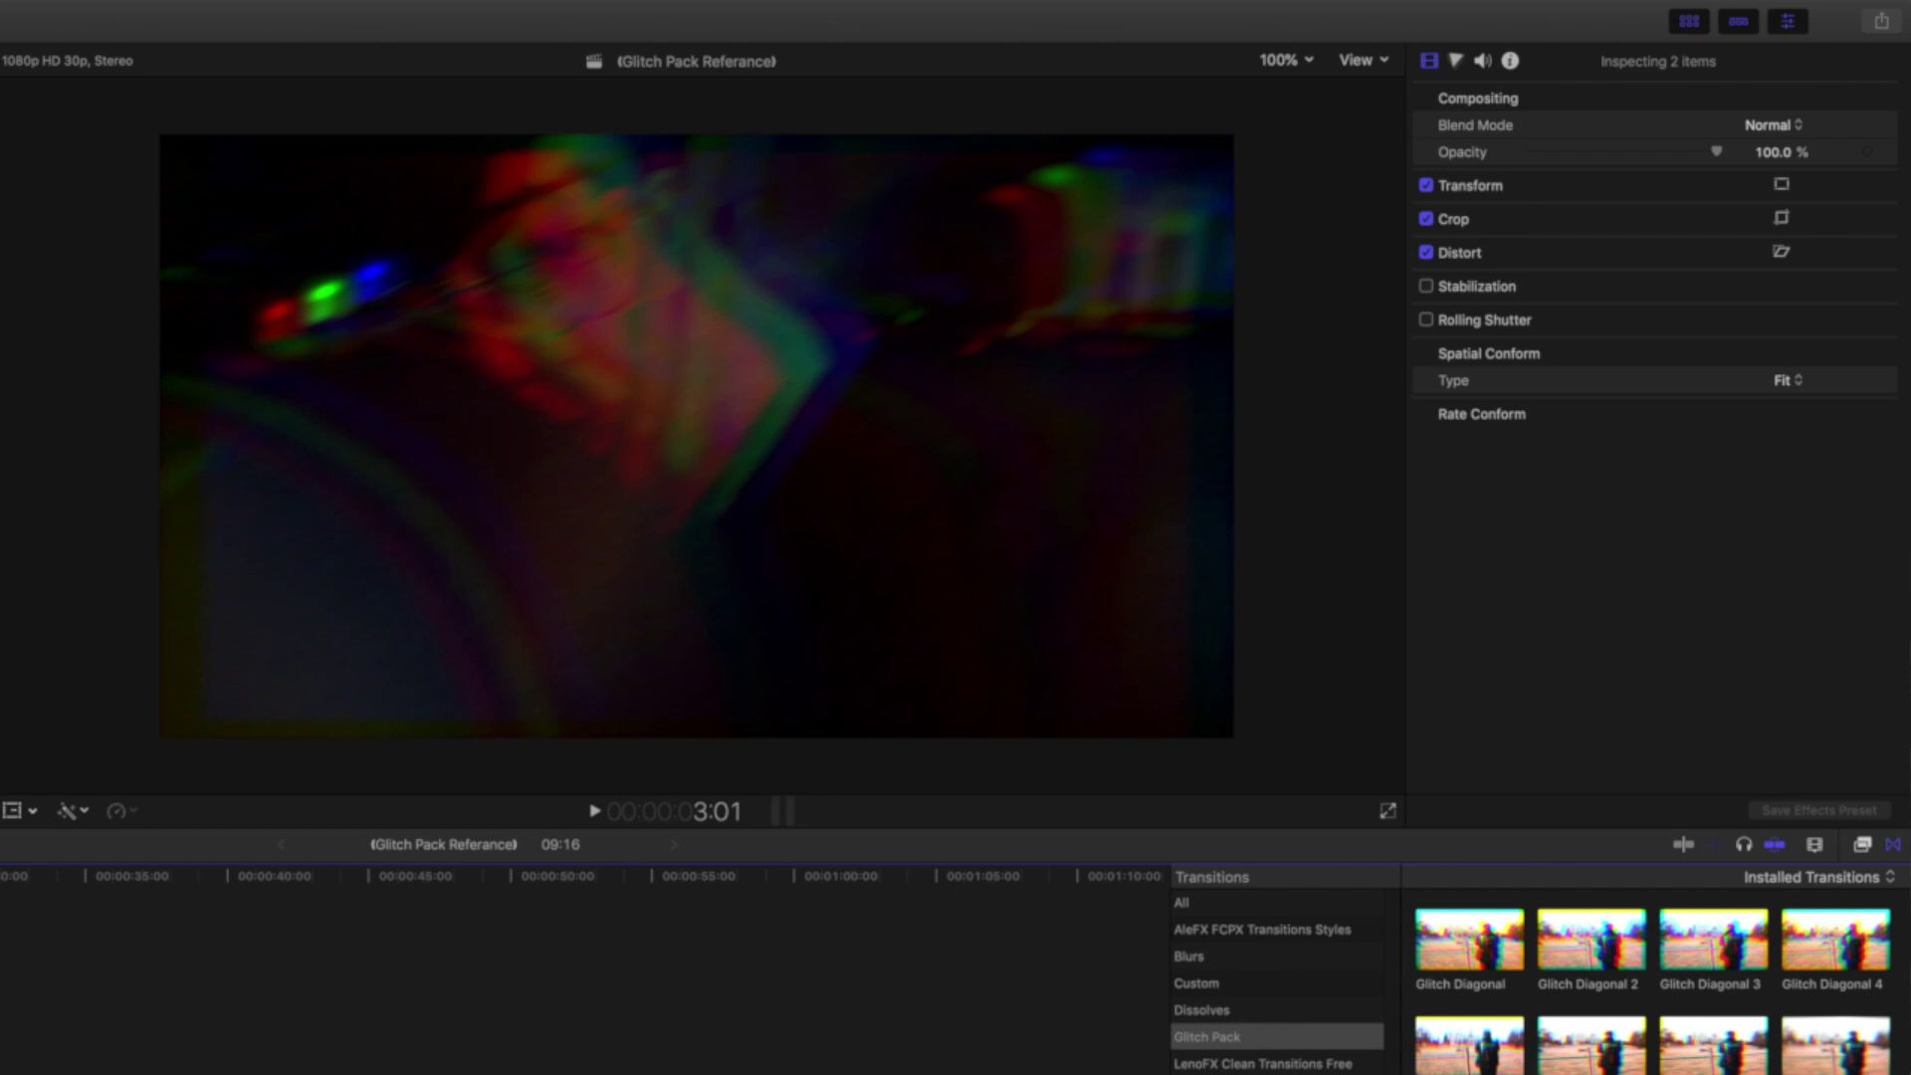
pyautogui.press('space')
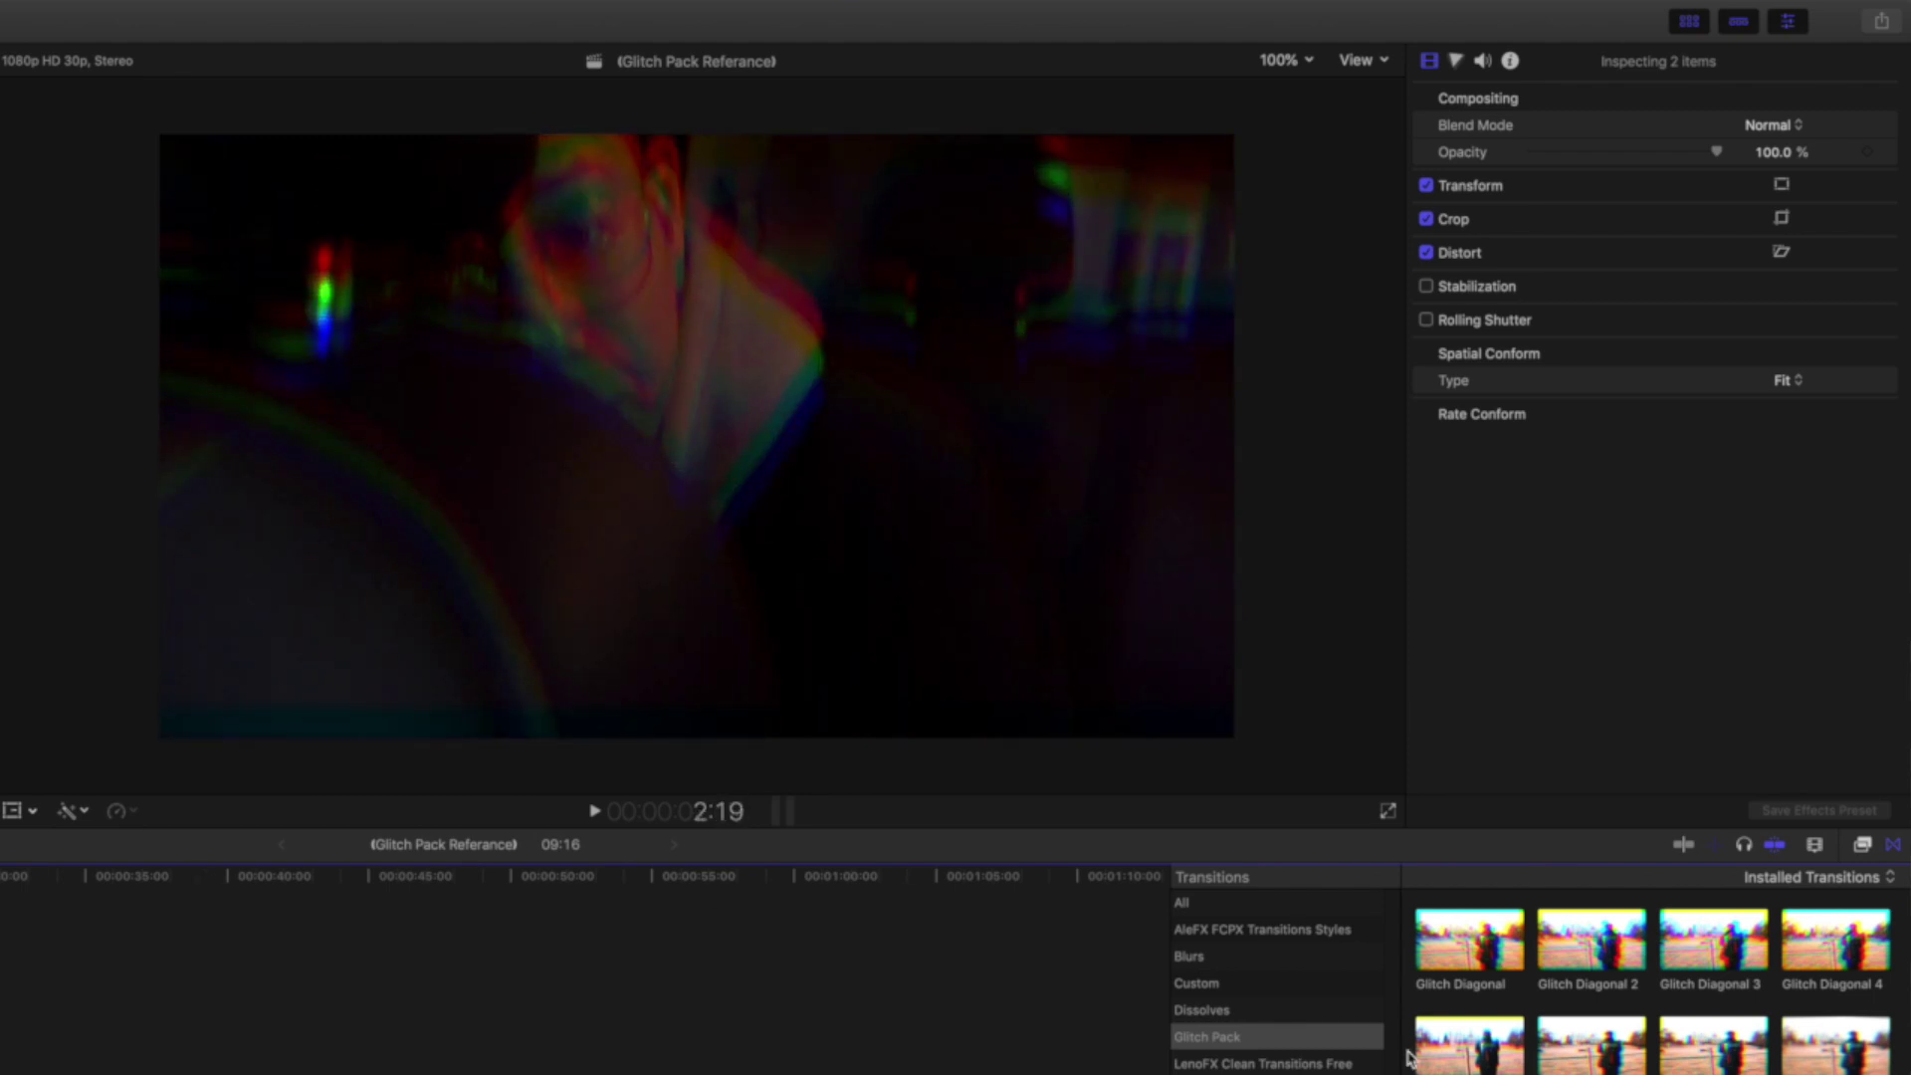
pyautogui.click(1456, 1058)
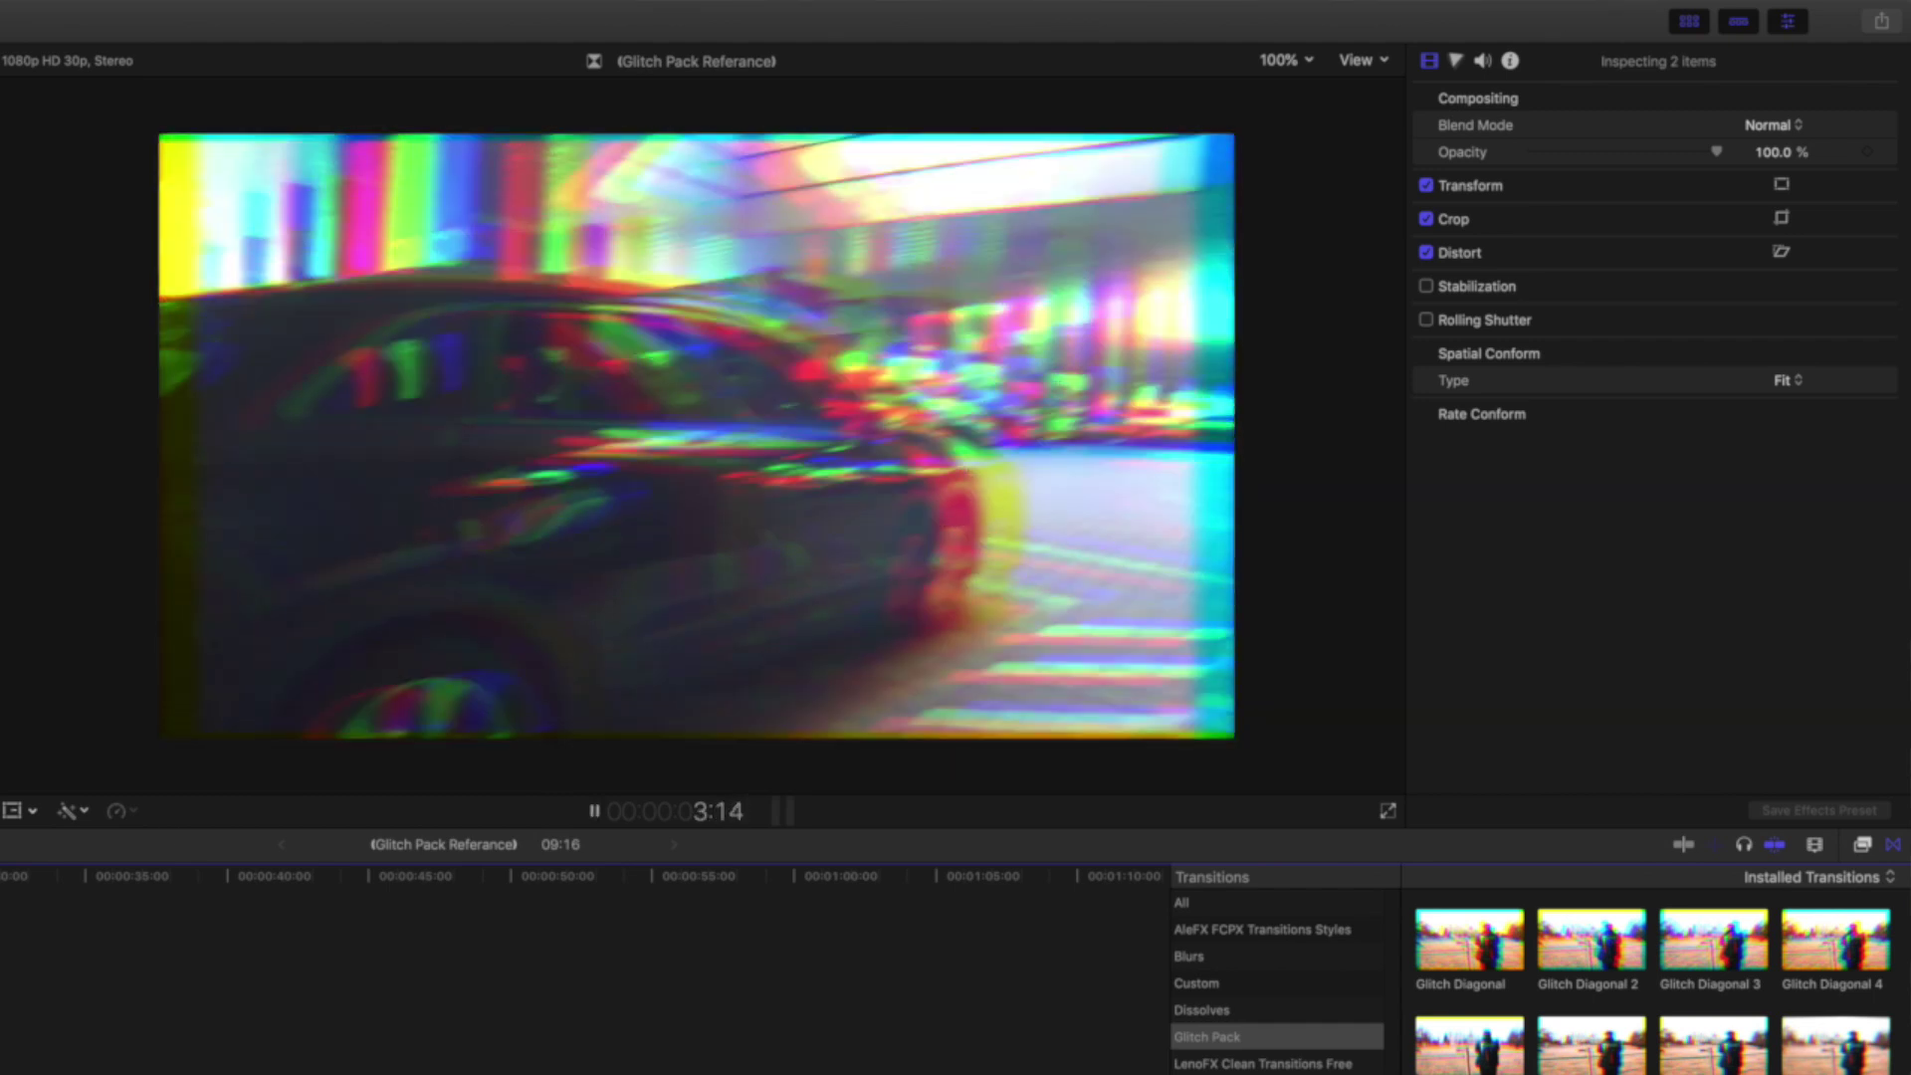
pyautogui.press('space')
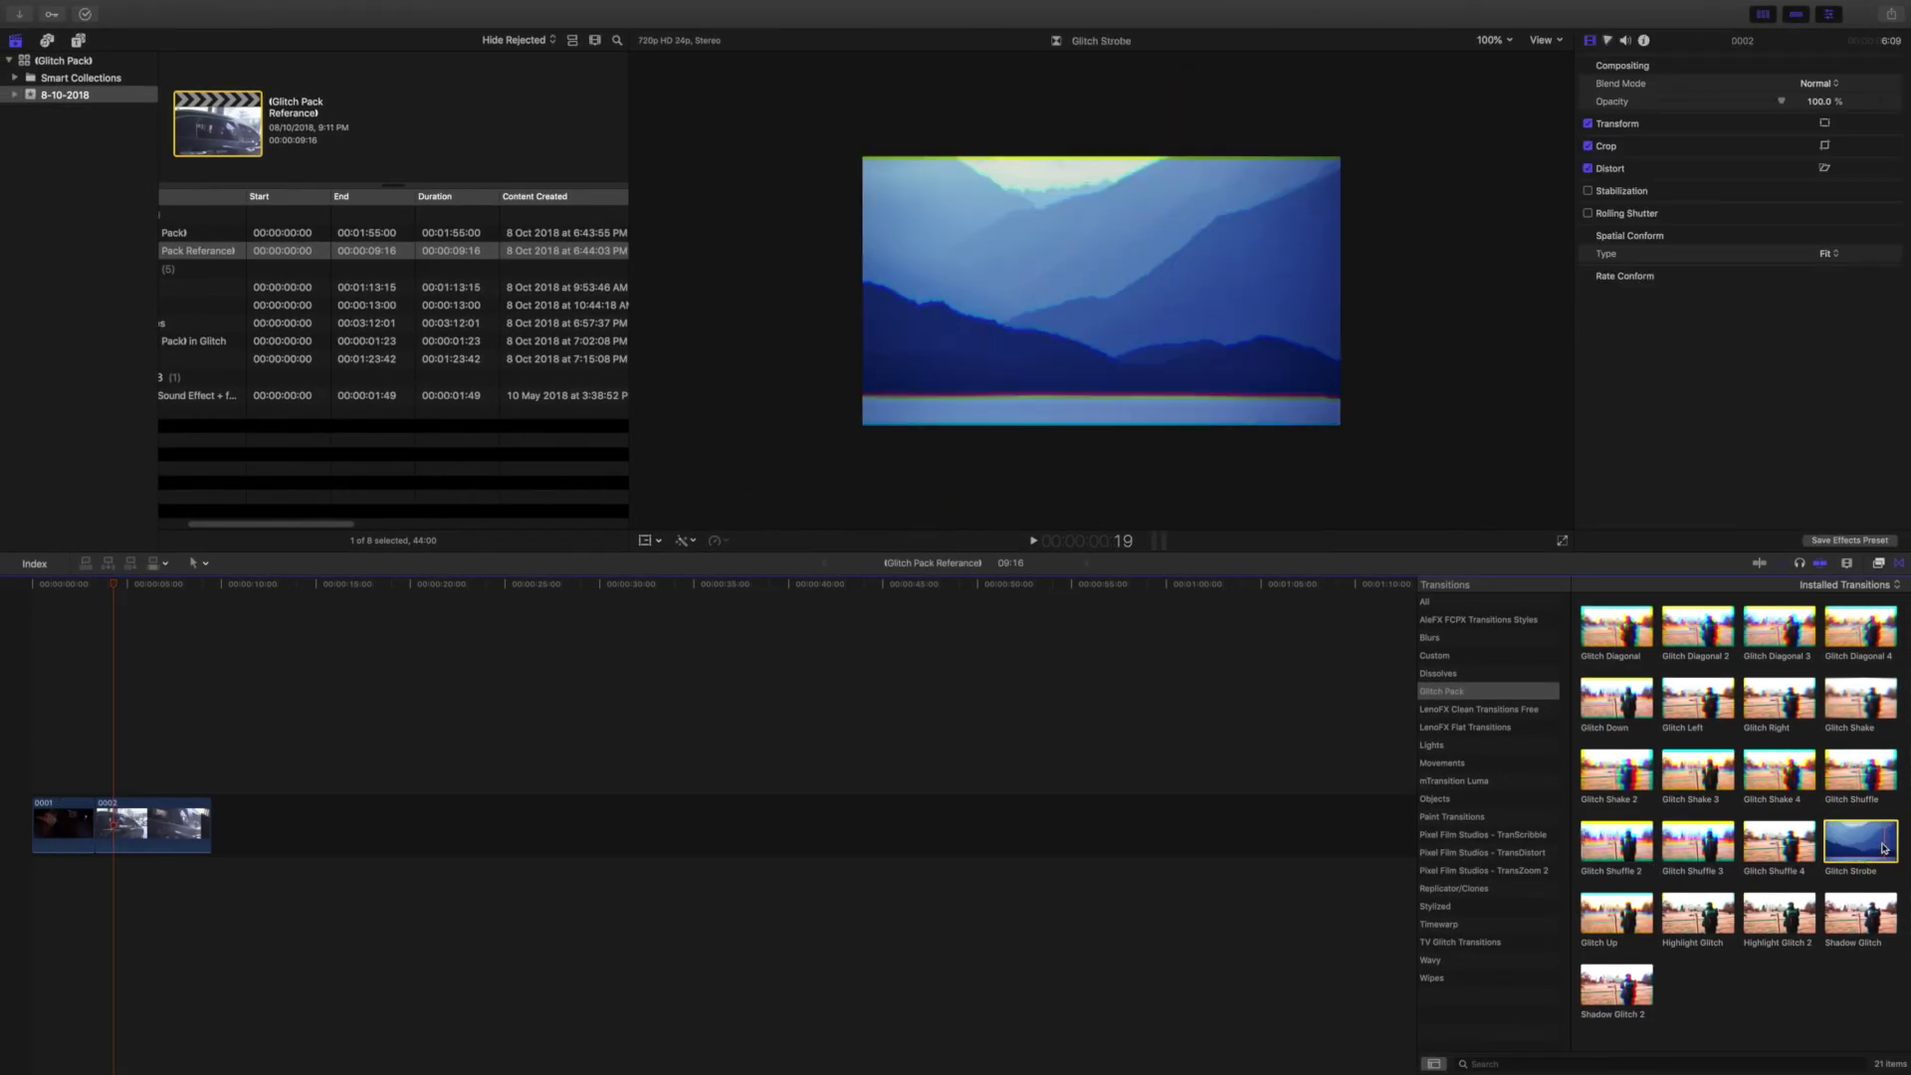
# Step: Add the Glitch Strobe transition between clips 0001 and 0002 and play it back
pyautogui.moveTo(1885, 849); pyautogui.dragTo(75, 824)
pyautogui.press('space')
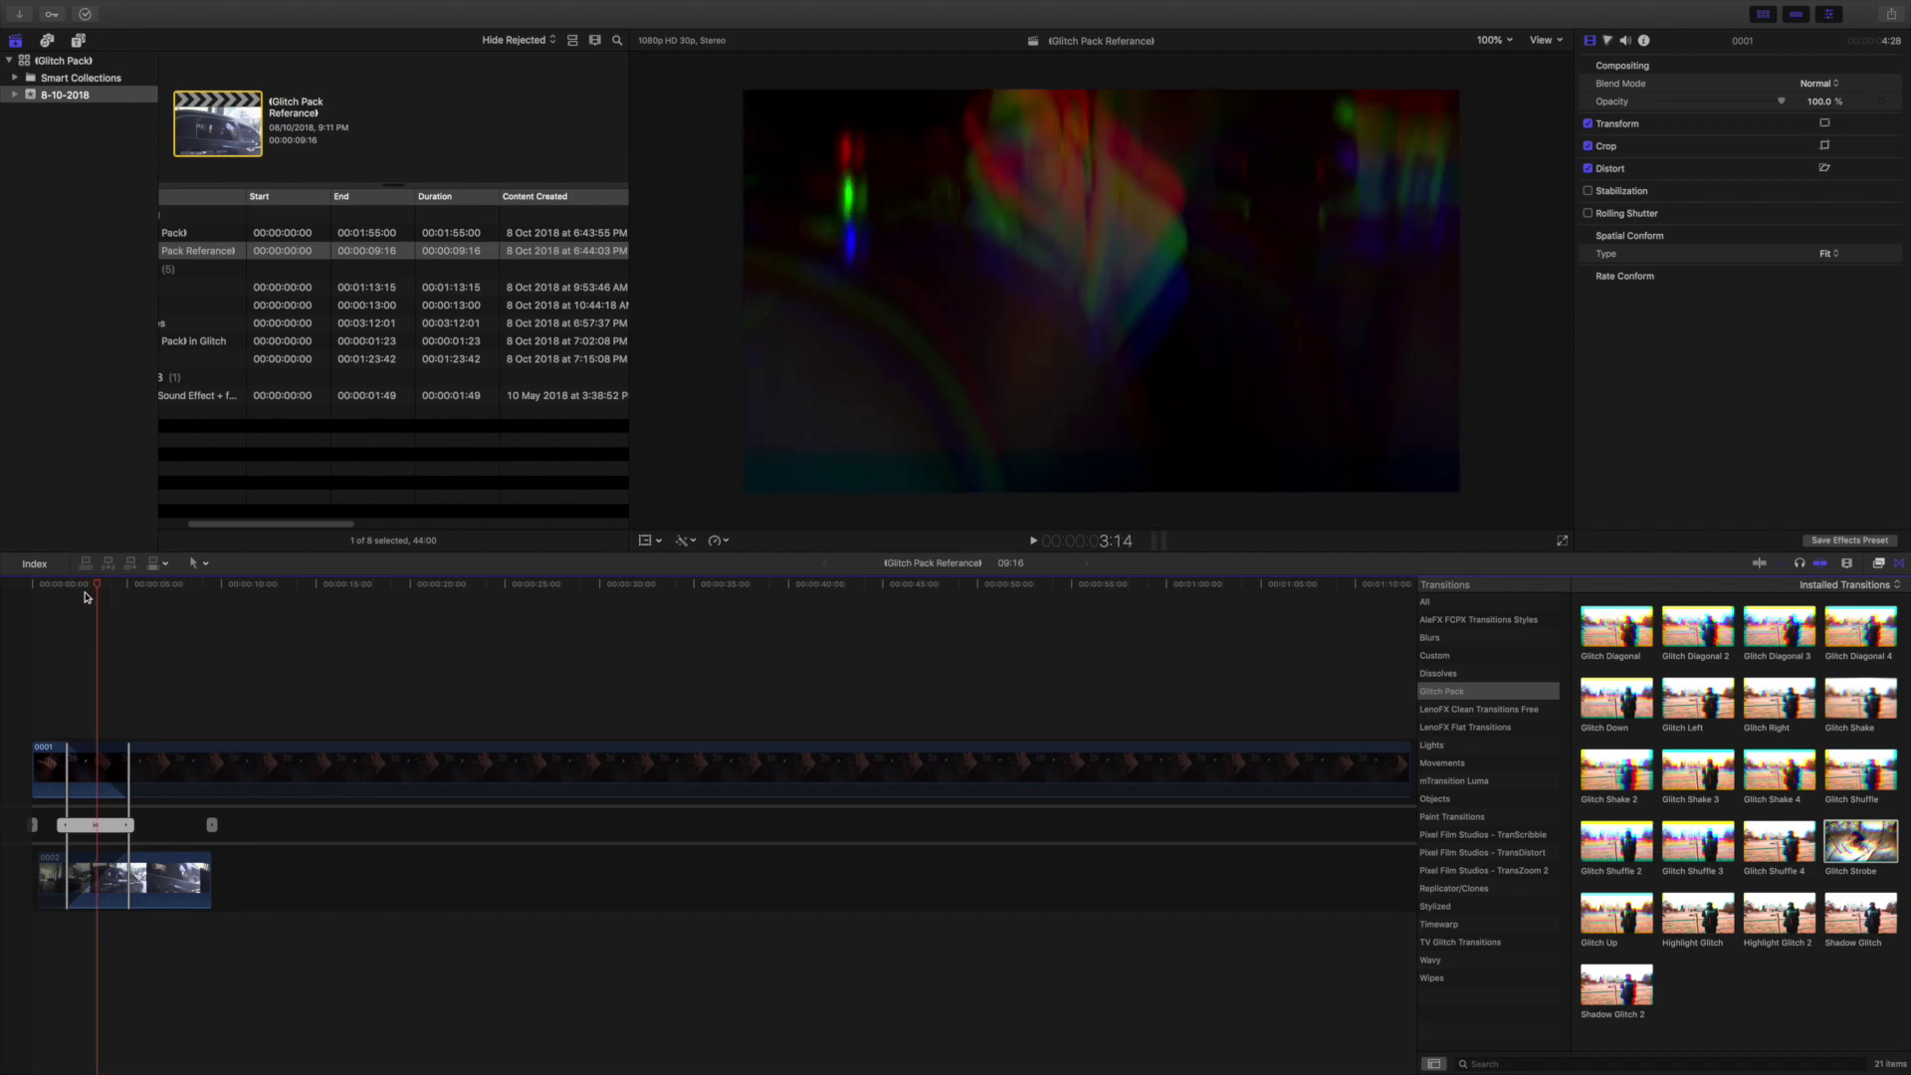
# Step: Step backward frame by frame through the Glitch Strobe transition to examine it, and close the expanded transition view
pyautogui.press('Left')
pyautogui.press('Left')
pyautogui.press('Left')
pyautogui.press('Left')
pyautogui.press('Left')
pyautogui.press('Left')
pyautogui.press('Left')
pyautogui.press('Left')
pyautogui.press('Left')
pyautogui.press('Left')
pyautogui.press('Left')
pyautogui.press('Left')
pyautogui.press('Left')
pyautogui.press('Left')
pyautogui.press('Left')
pyautogui.press('Left')
pyautogui.press('Left')
pyautogui.press('Left')
pyautogui.press('Left')
pyautogui.press('Left')
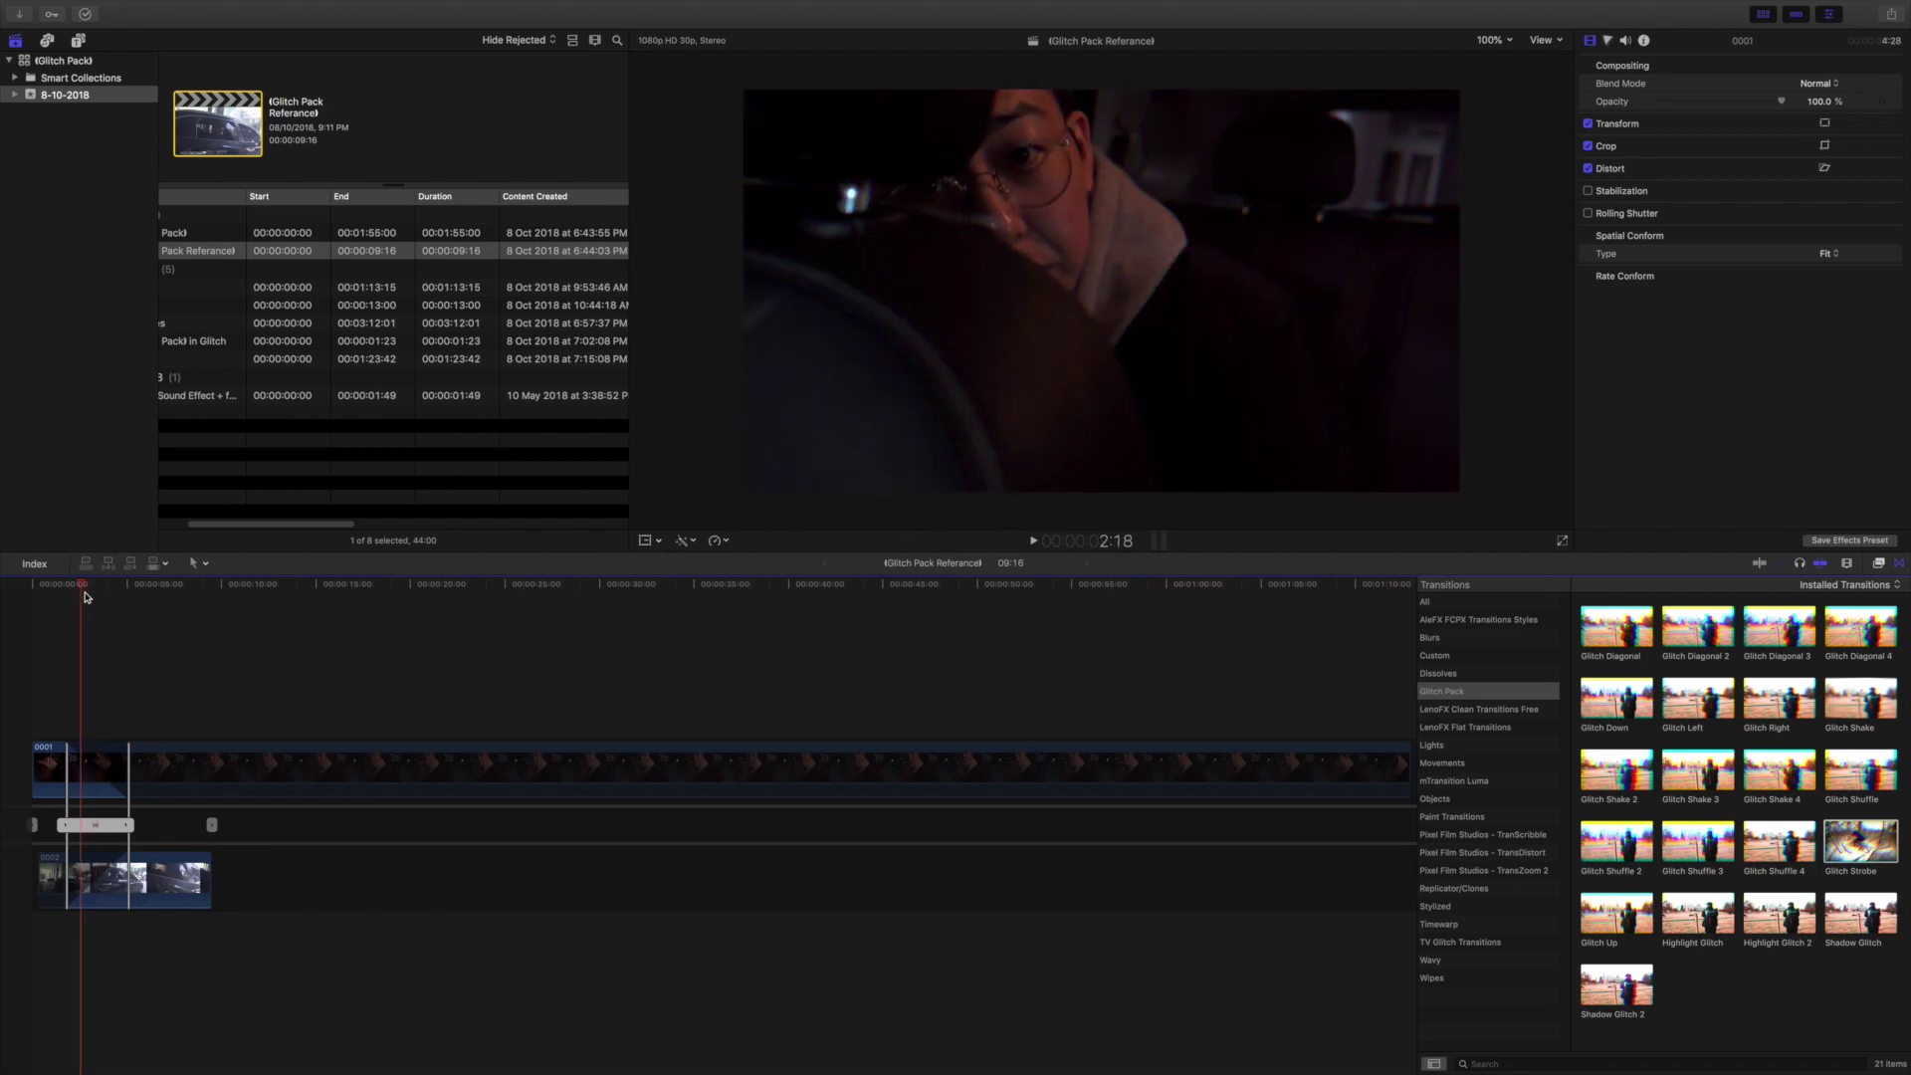
pyautogui.doubleClick(95, 827)
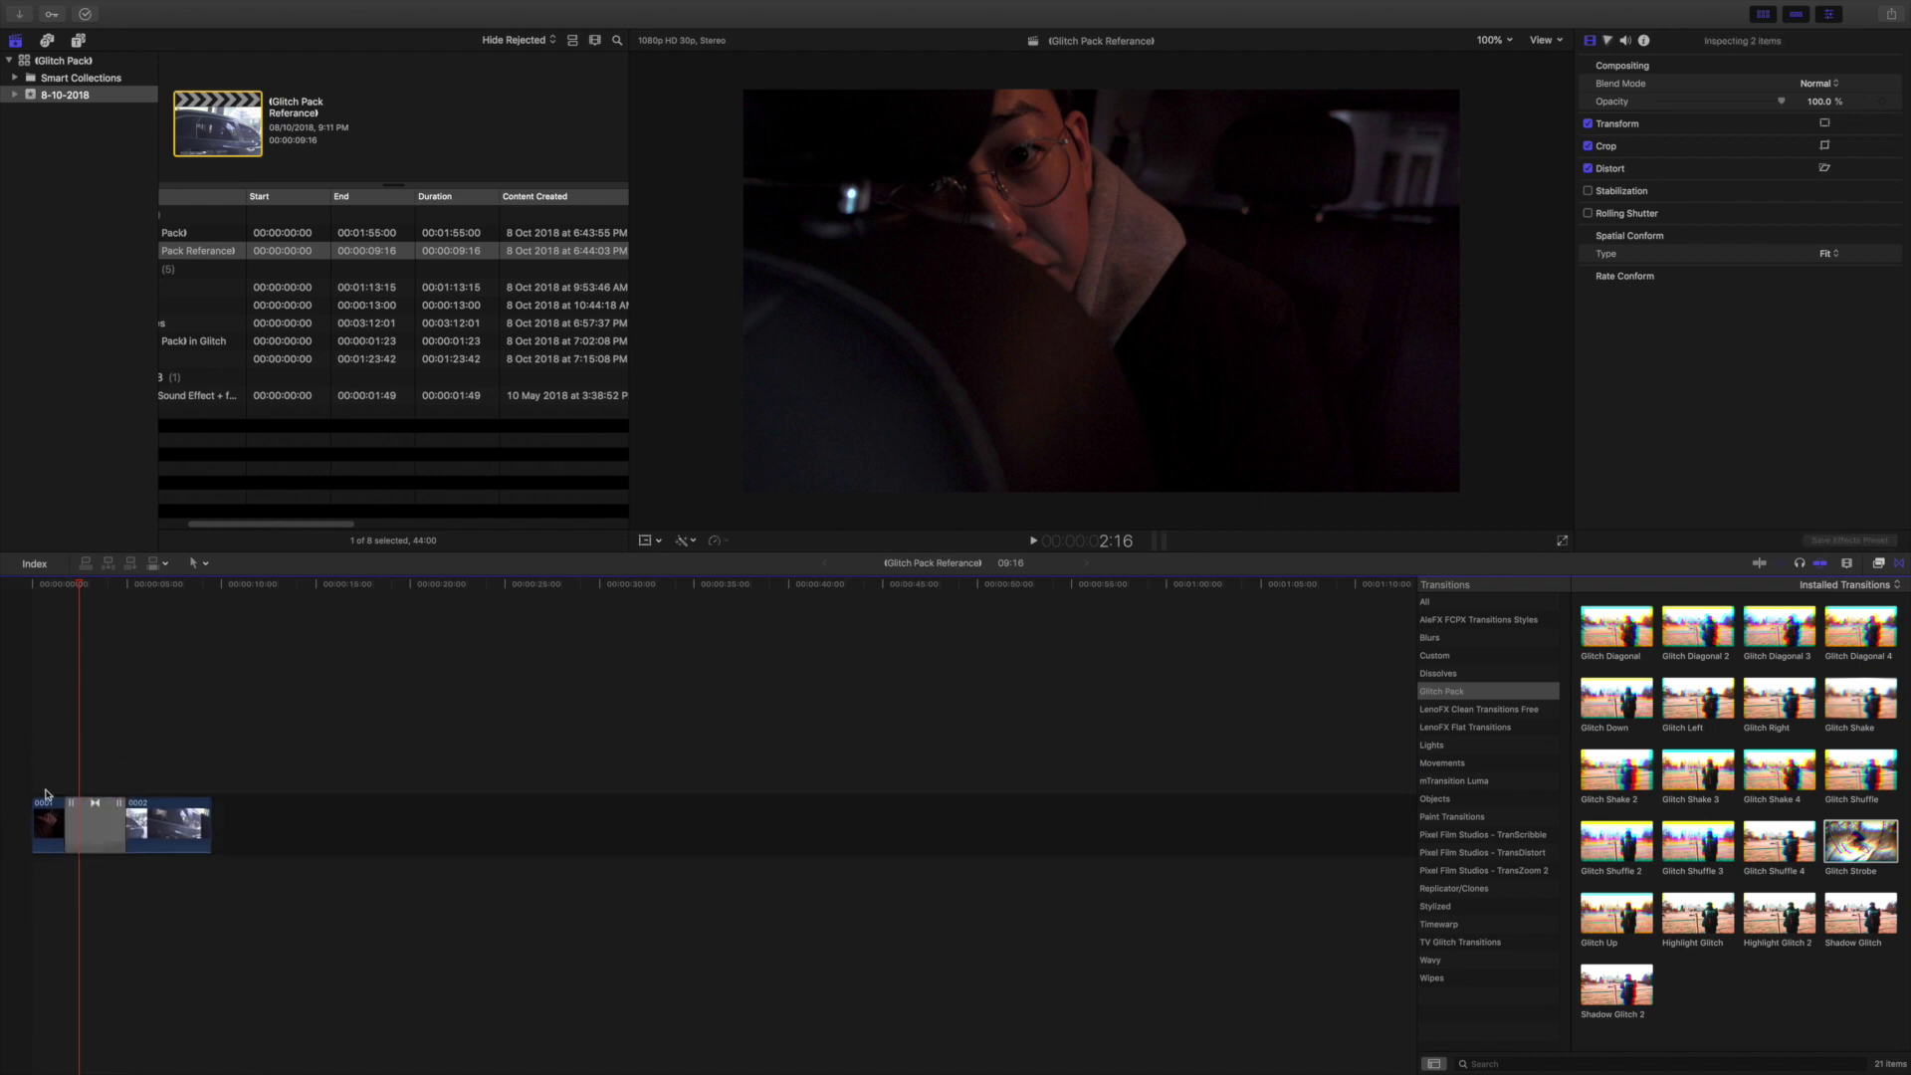
pyautogui.click(56, 785)
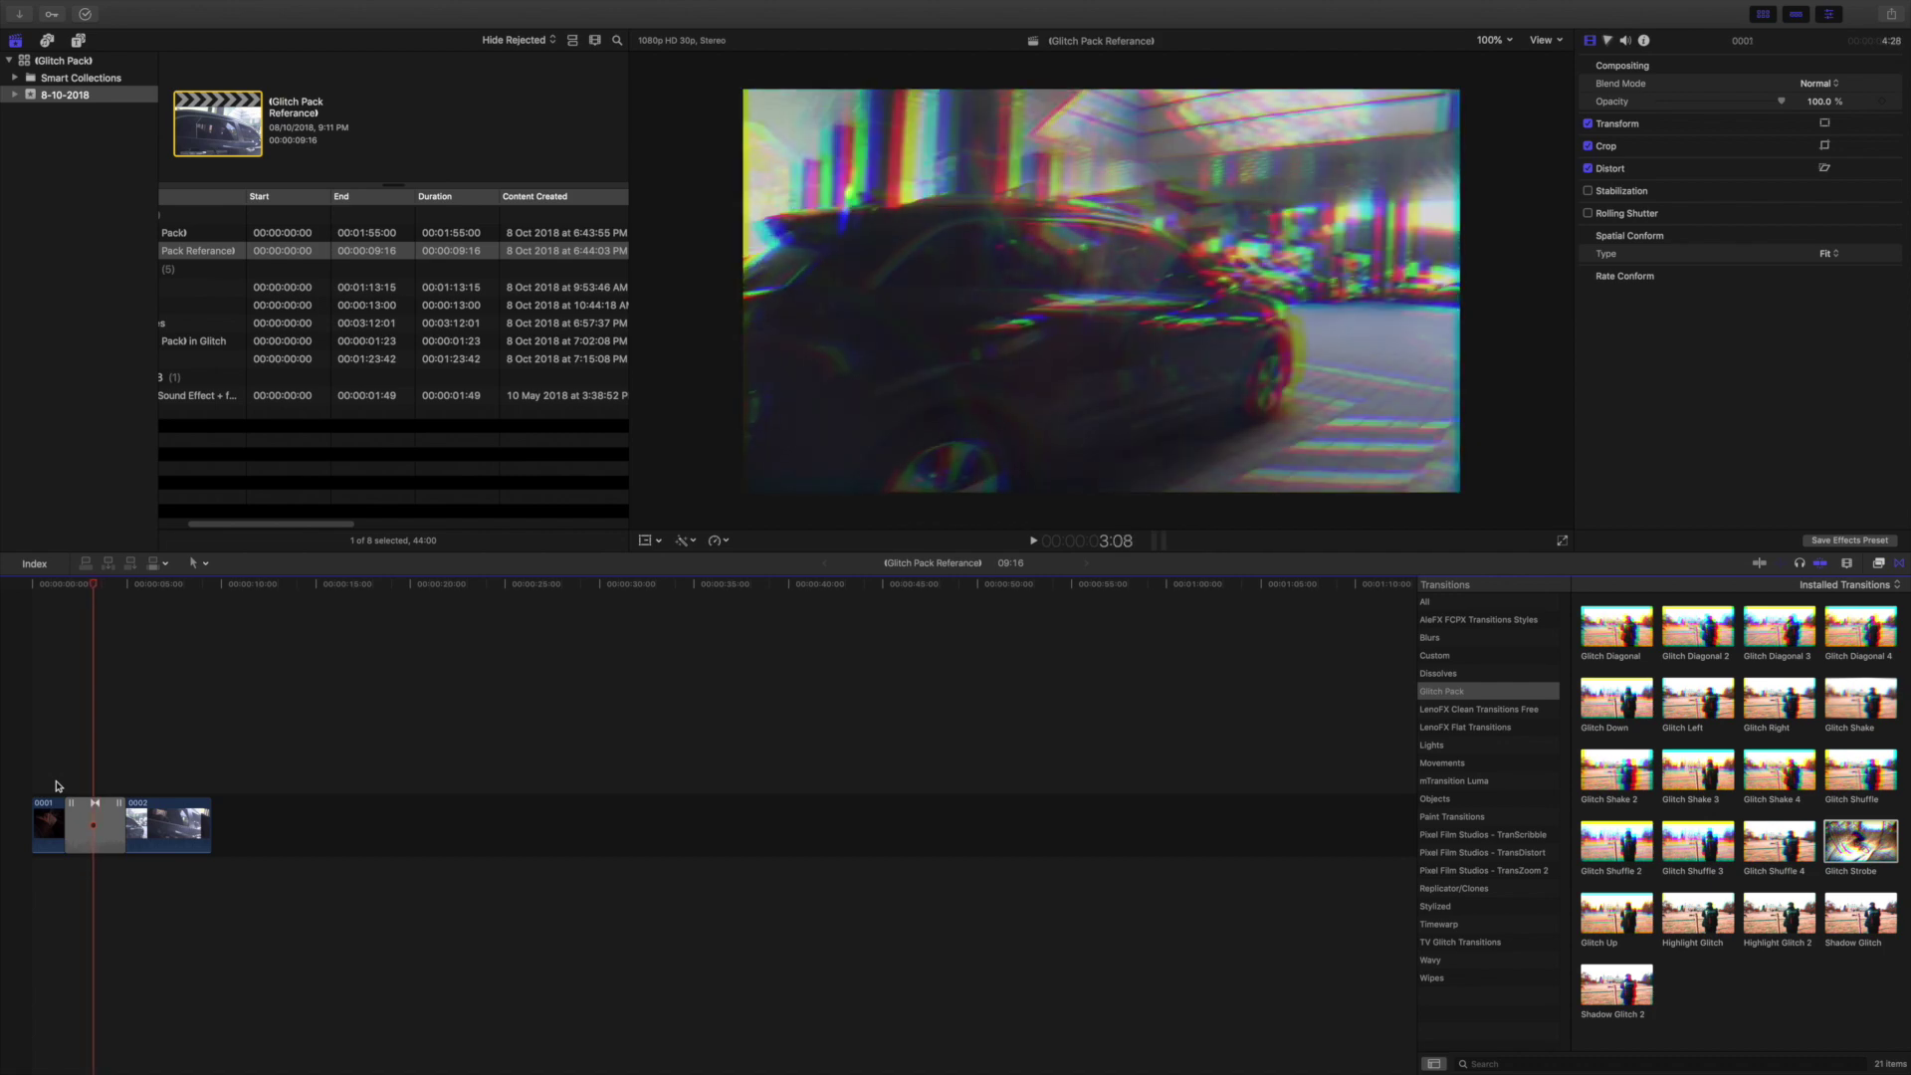
# Step: Review the Glitch Strobe transition with its Shake at 100 and delete it from between clips 0001 and 0002
pyautogui.click(50, 781)
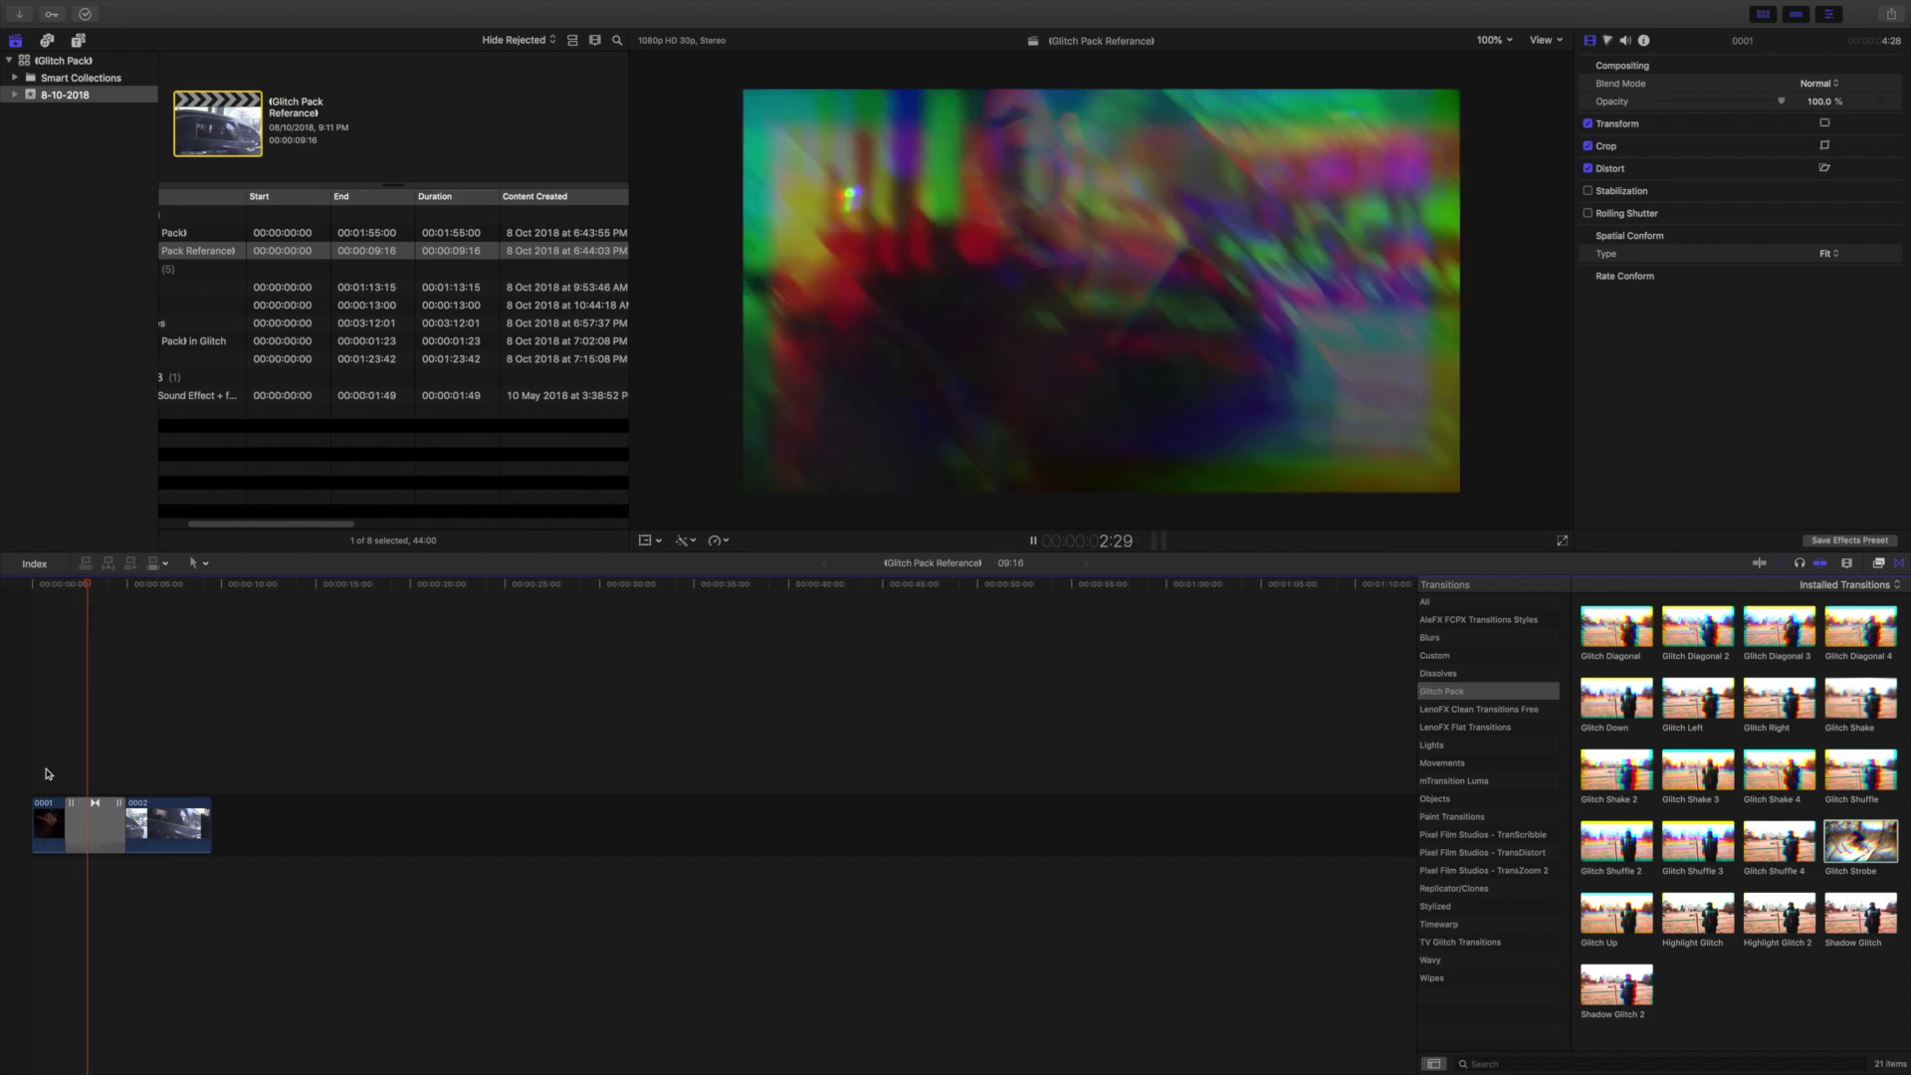
pyautogui.press('space')
pyautogui.click(96, 827)
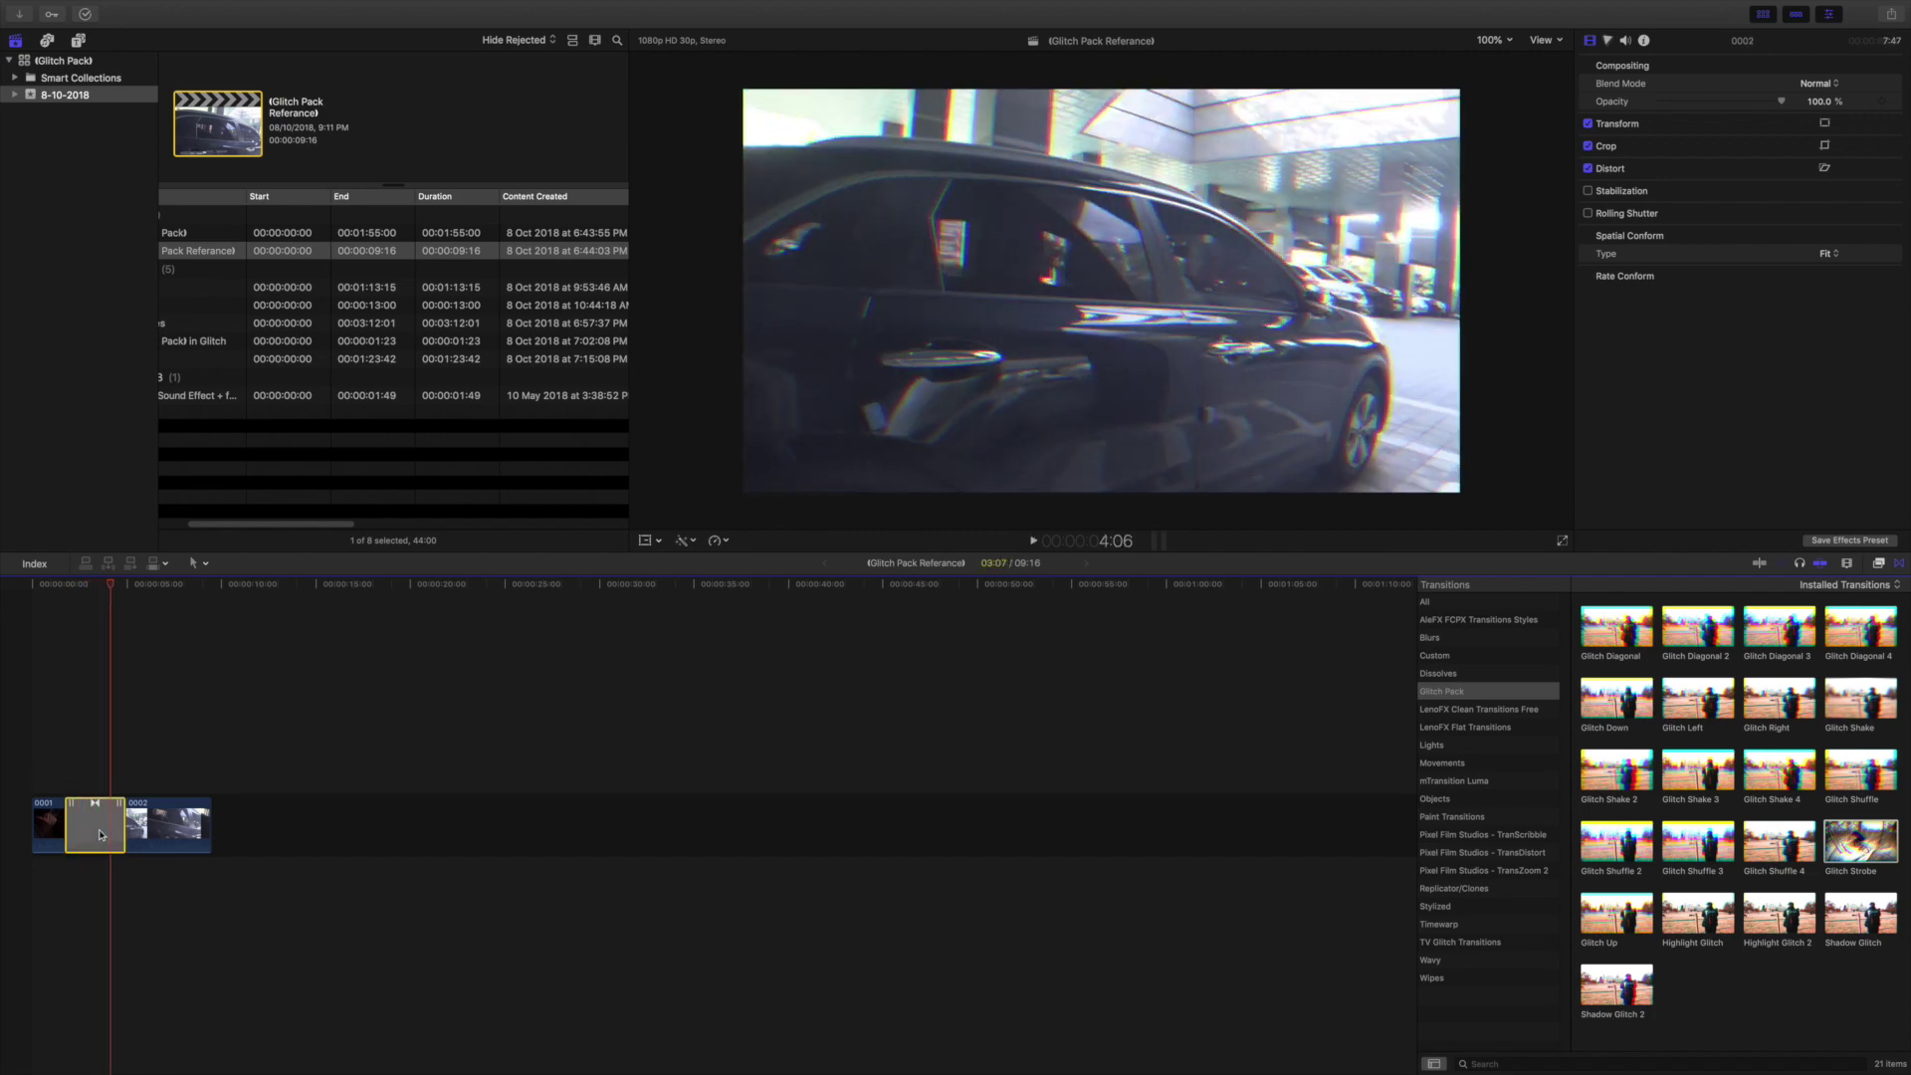
pyautogui.press('Delete')
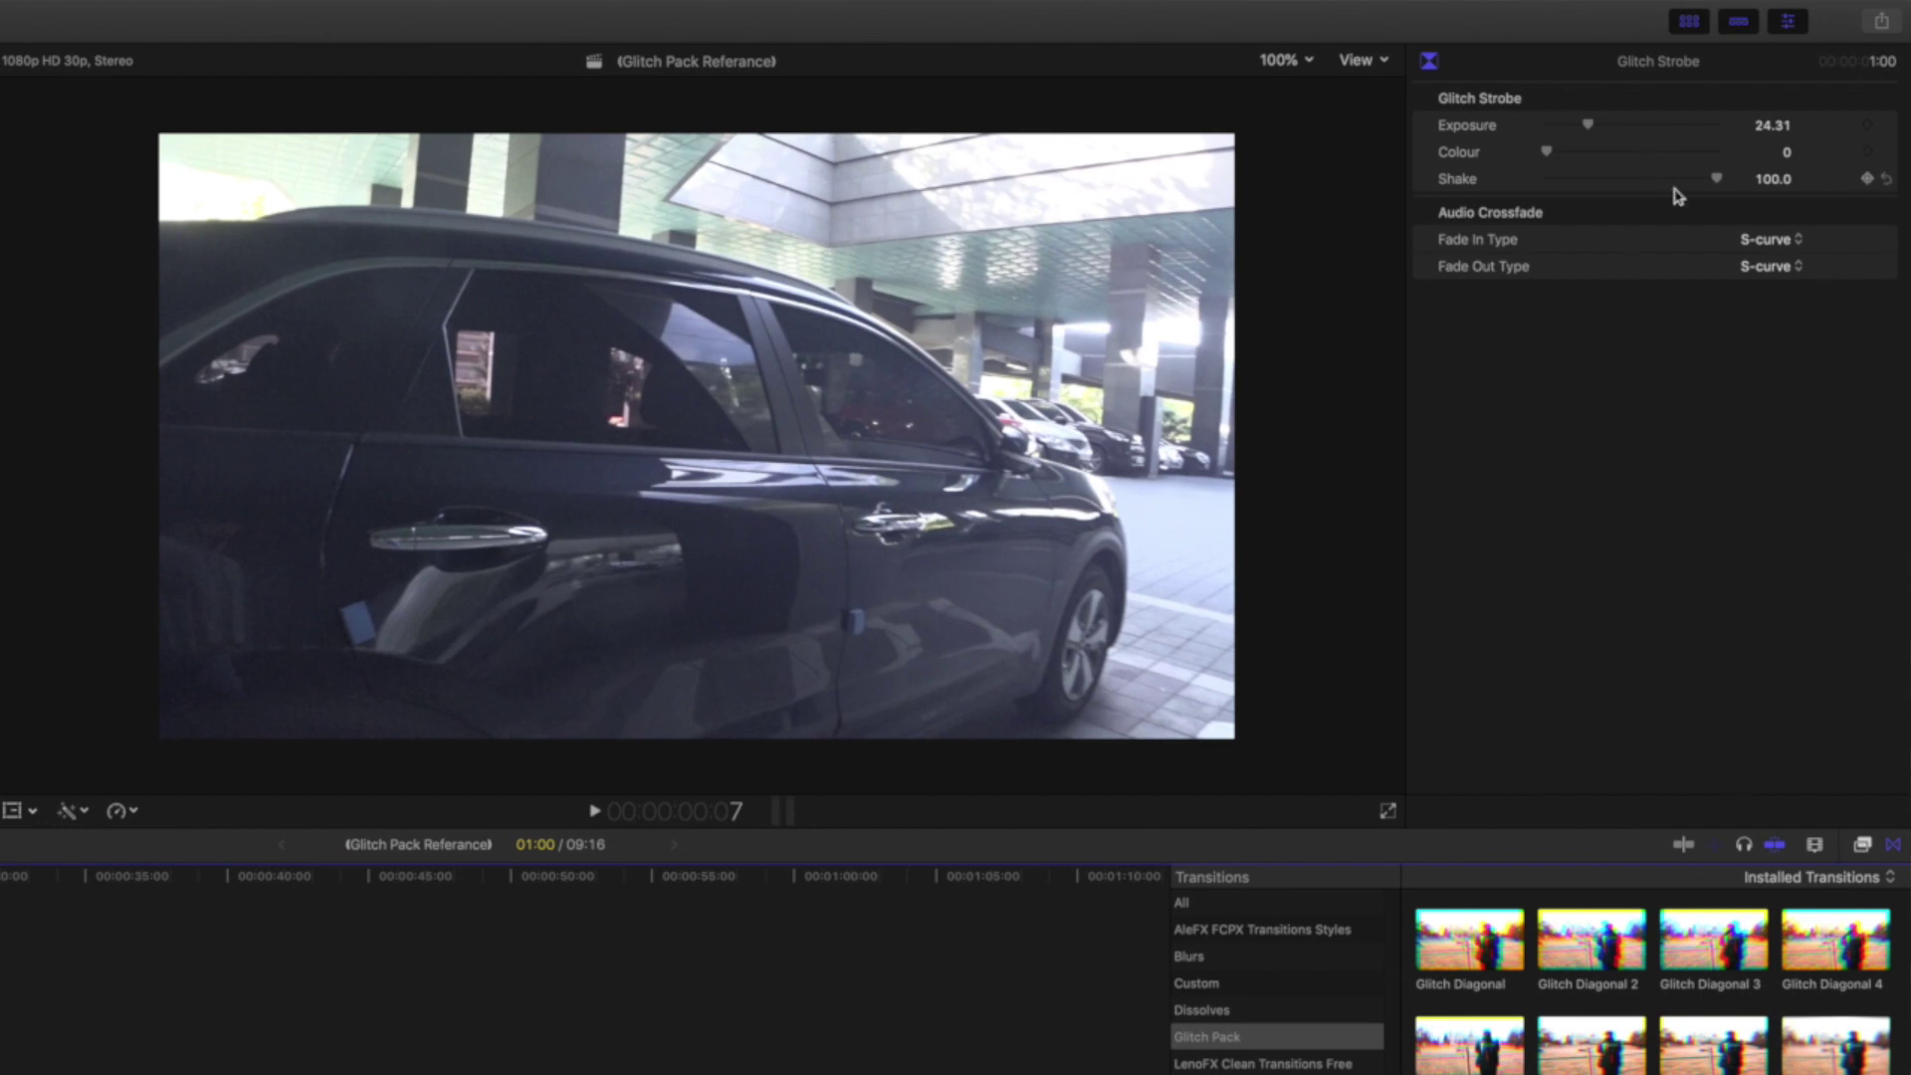
pyautogui.moveTo(1716, 183)
pyautogui.mouseDown()
pyautogui.moveTo(1652, 178)
pyautogui.moveTo(1737, 179)
pyautogui.mouseUp()
pyautogui.press('Delete')
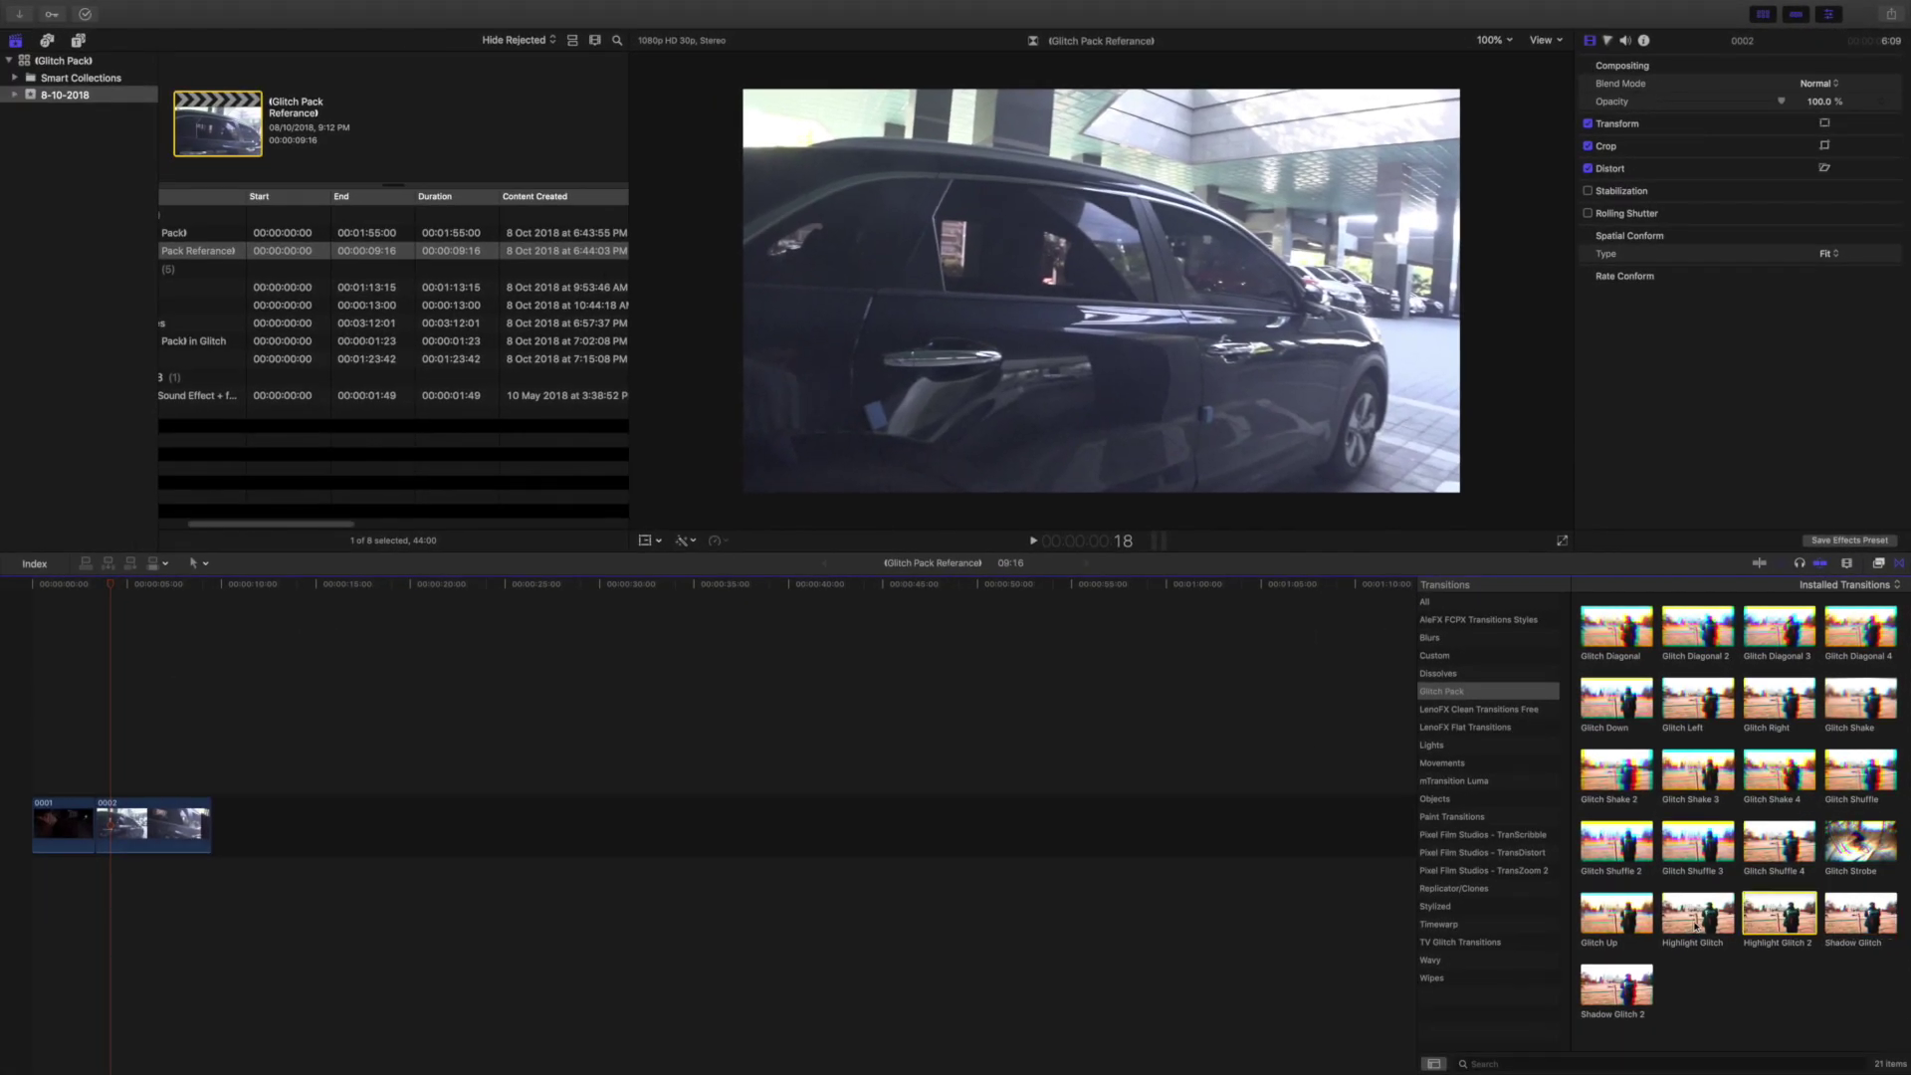
# Step: Add the Highlight Glitch transition between clips 0001 and 0002 and play it back
pyautogui.moveTo(1695, 926); pyautogui.dragTo(99, 826)
pyautogui.click(45, 771)
pyautogui.press('space')
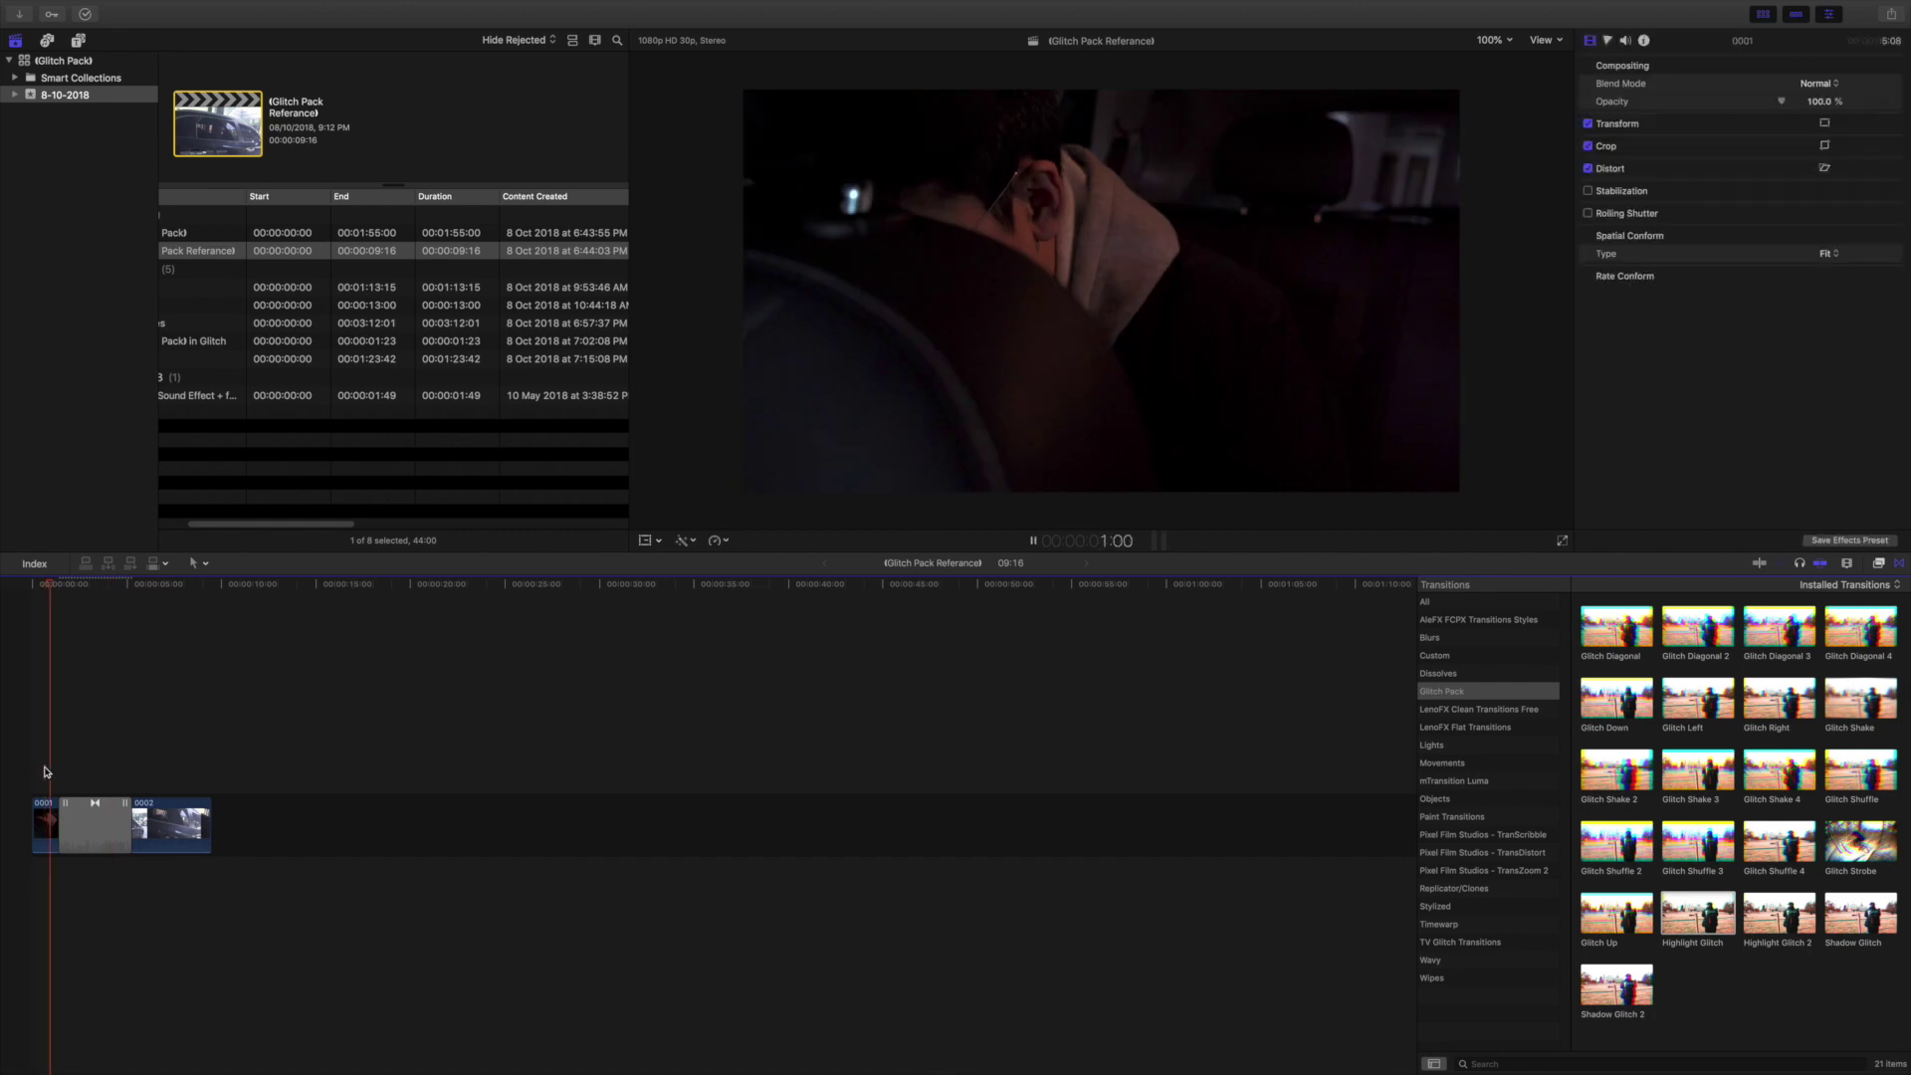
pyautogui.click(102, 776)
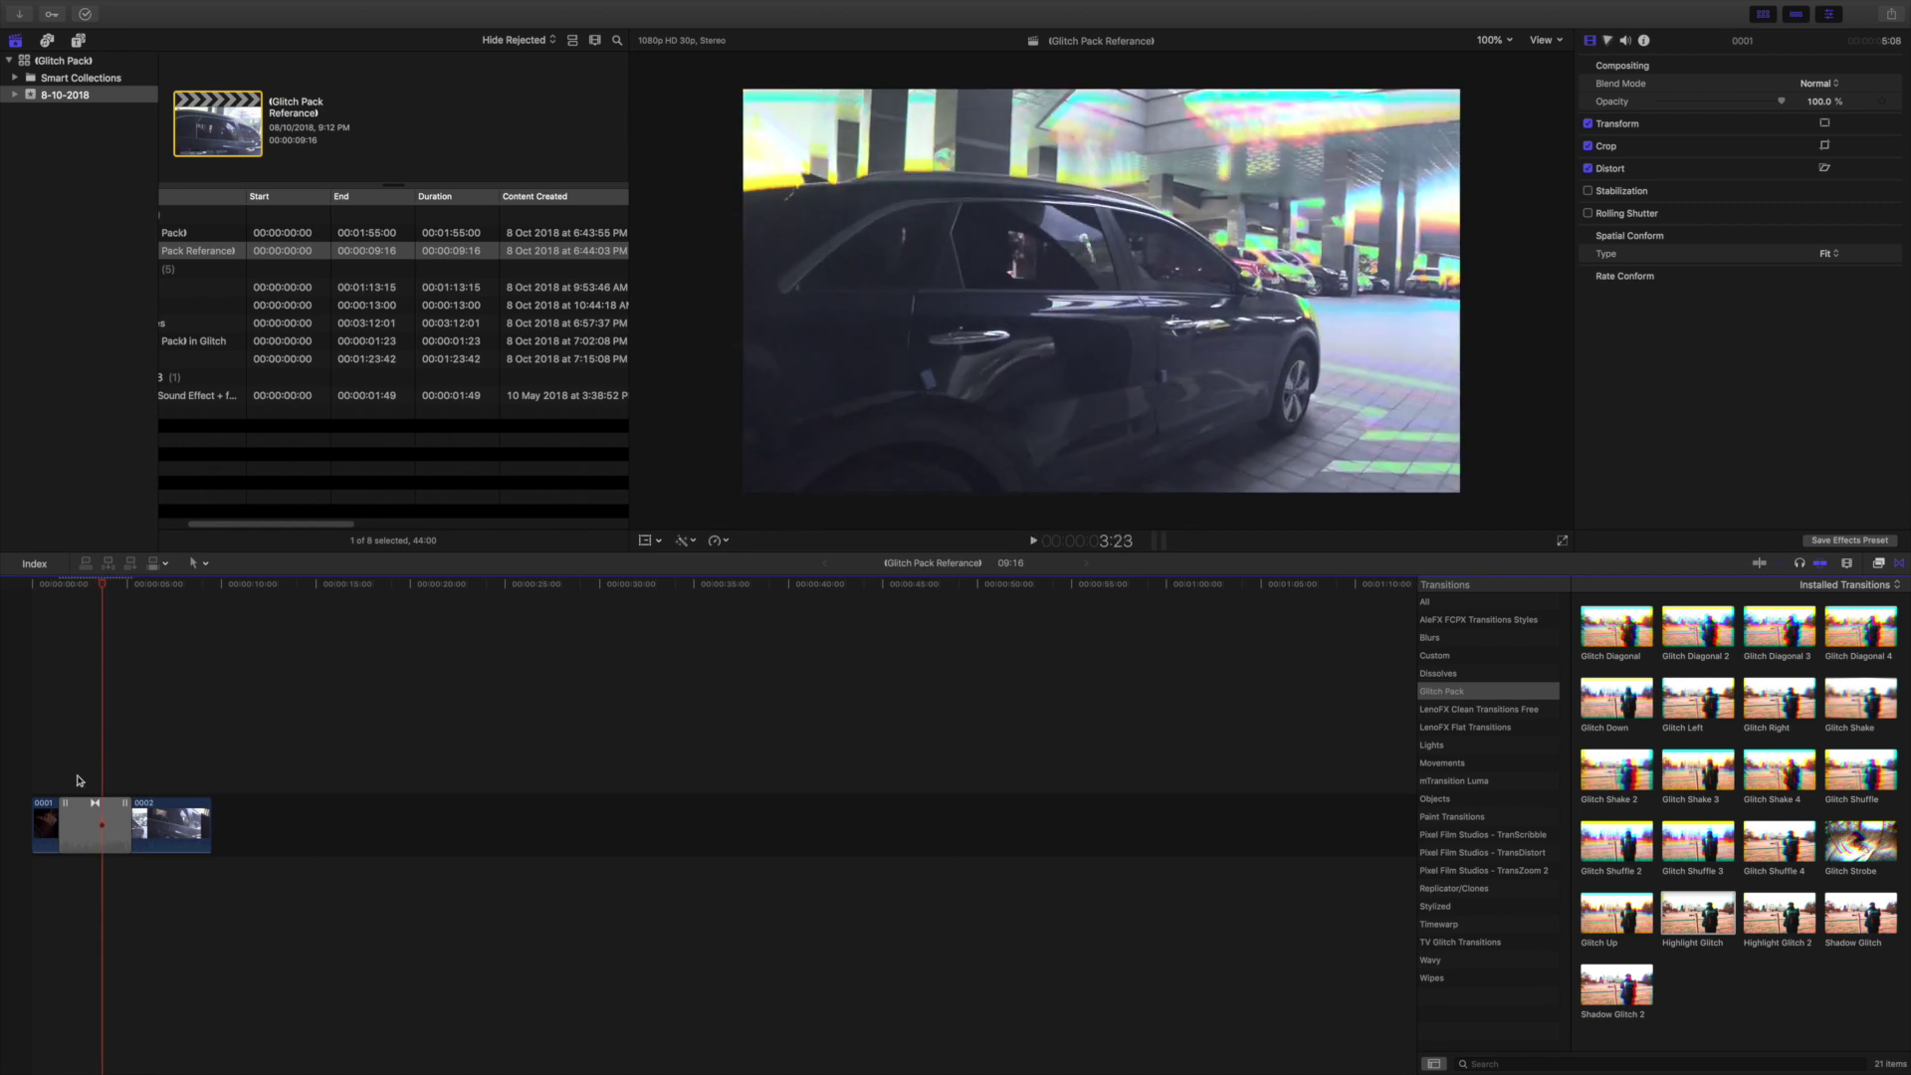
# Step: Examine the Highlight Glitch transition in its expanded view and delete it from between clips 0001 and 0002
pyautogui.doubleClick(87, 825)
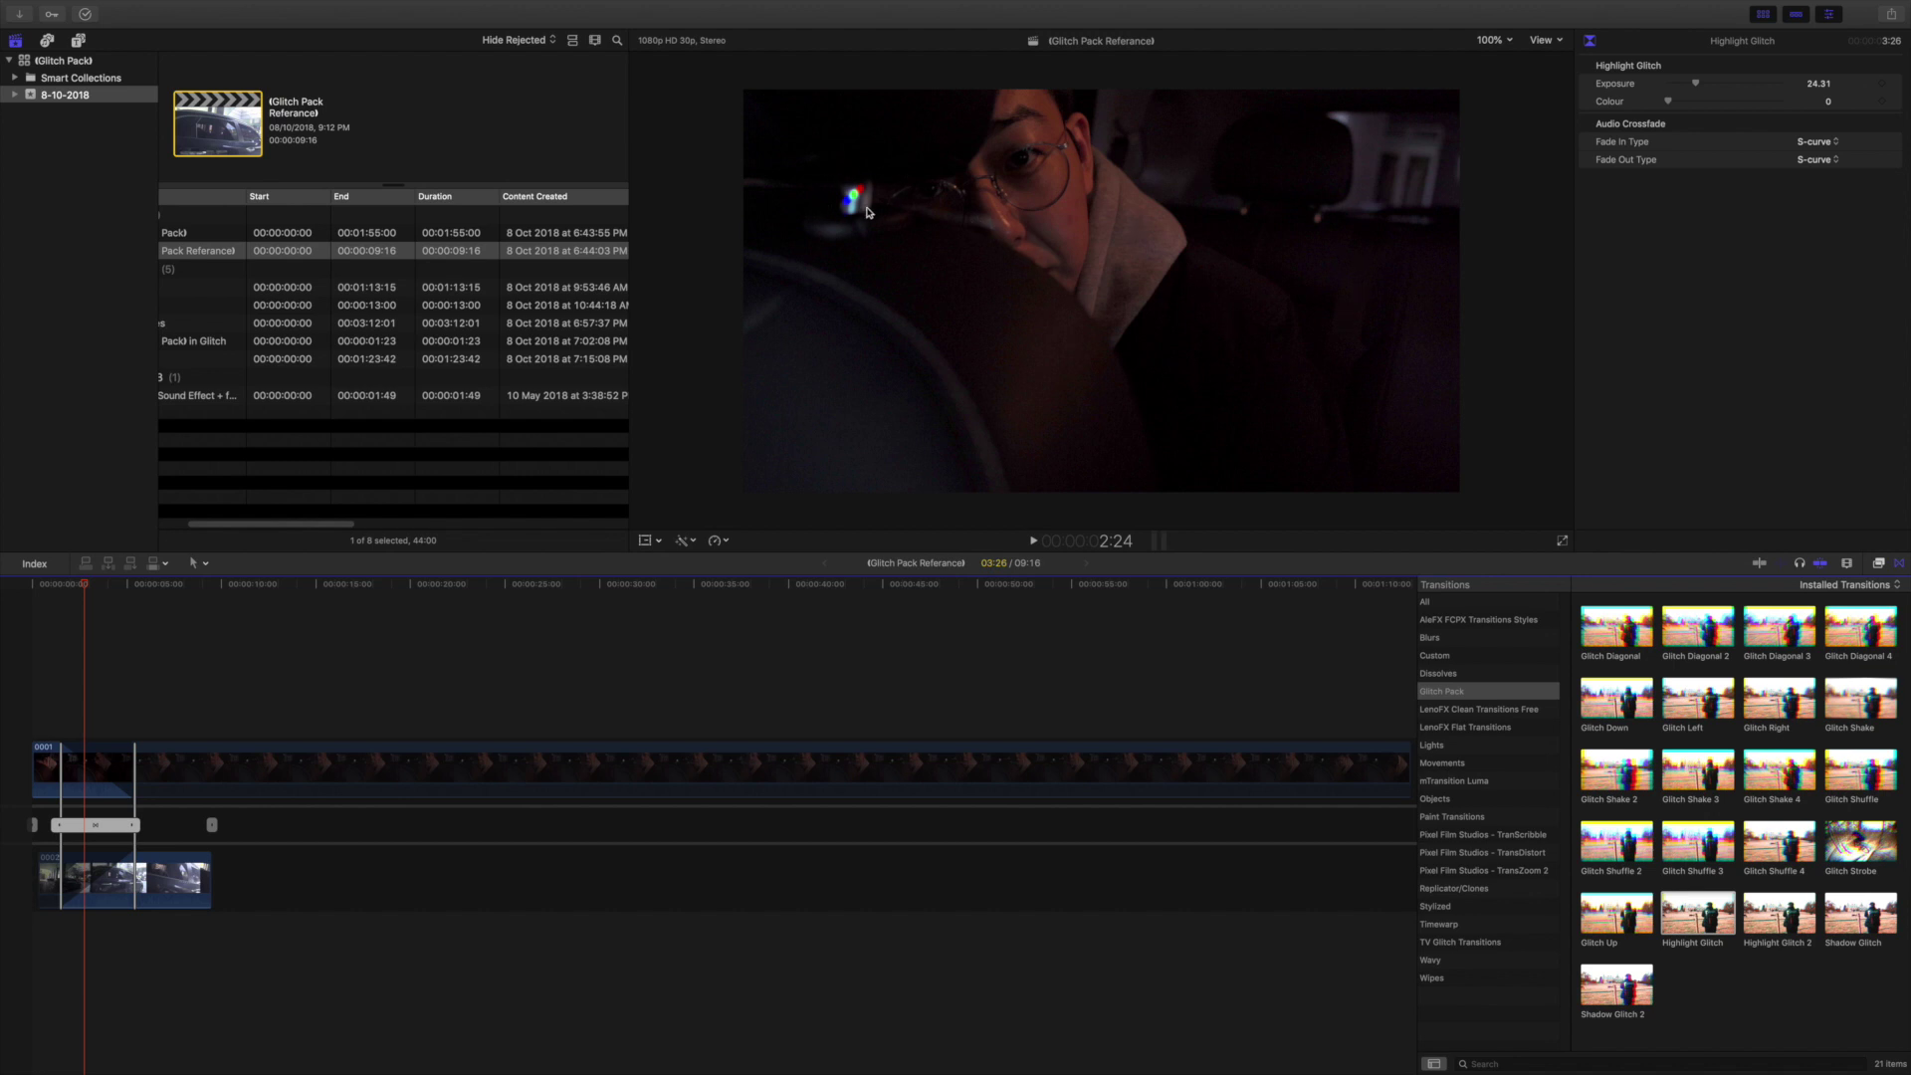
pyautogui.click(103, 654)
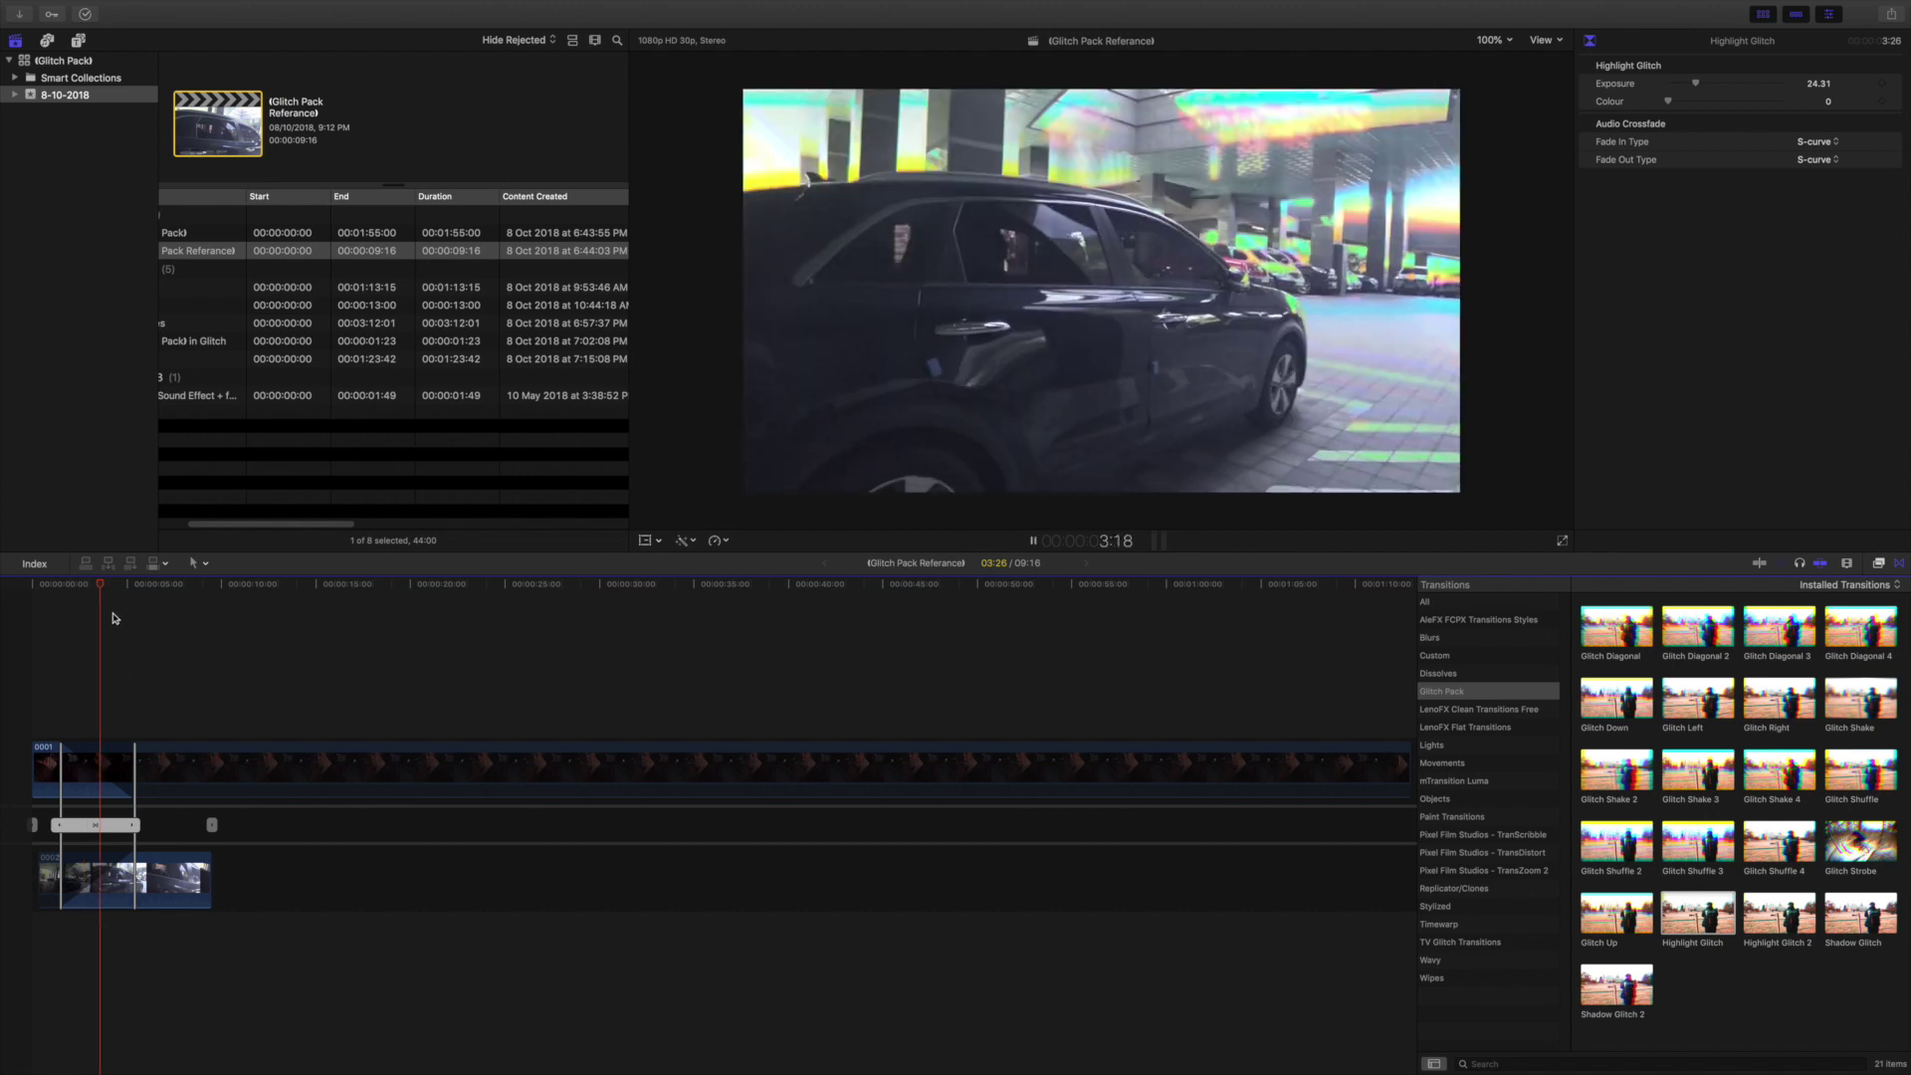
pyautogui.doubleClick(100, 827)
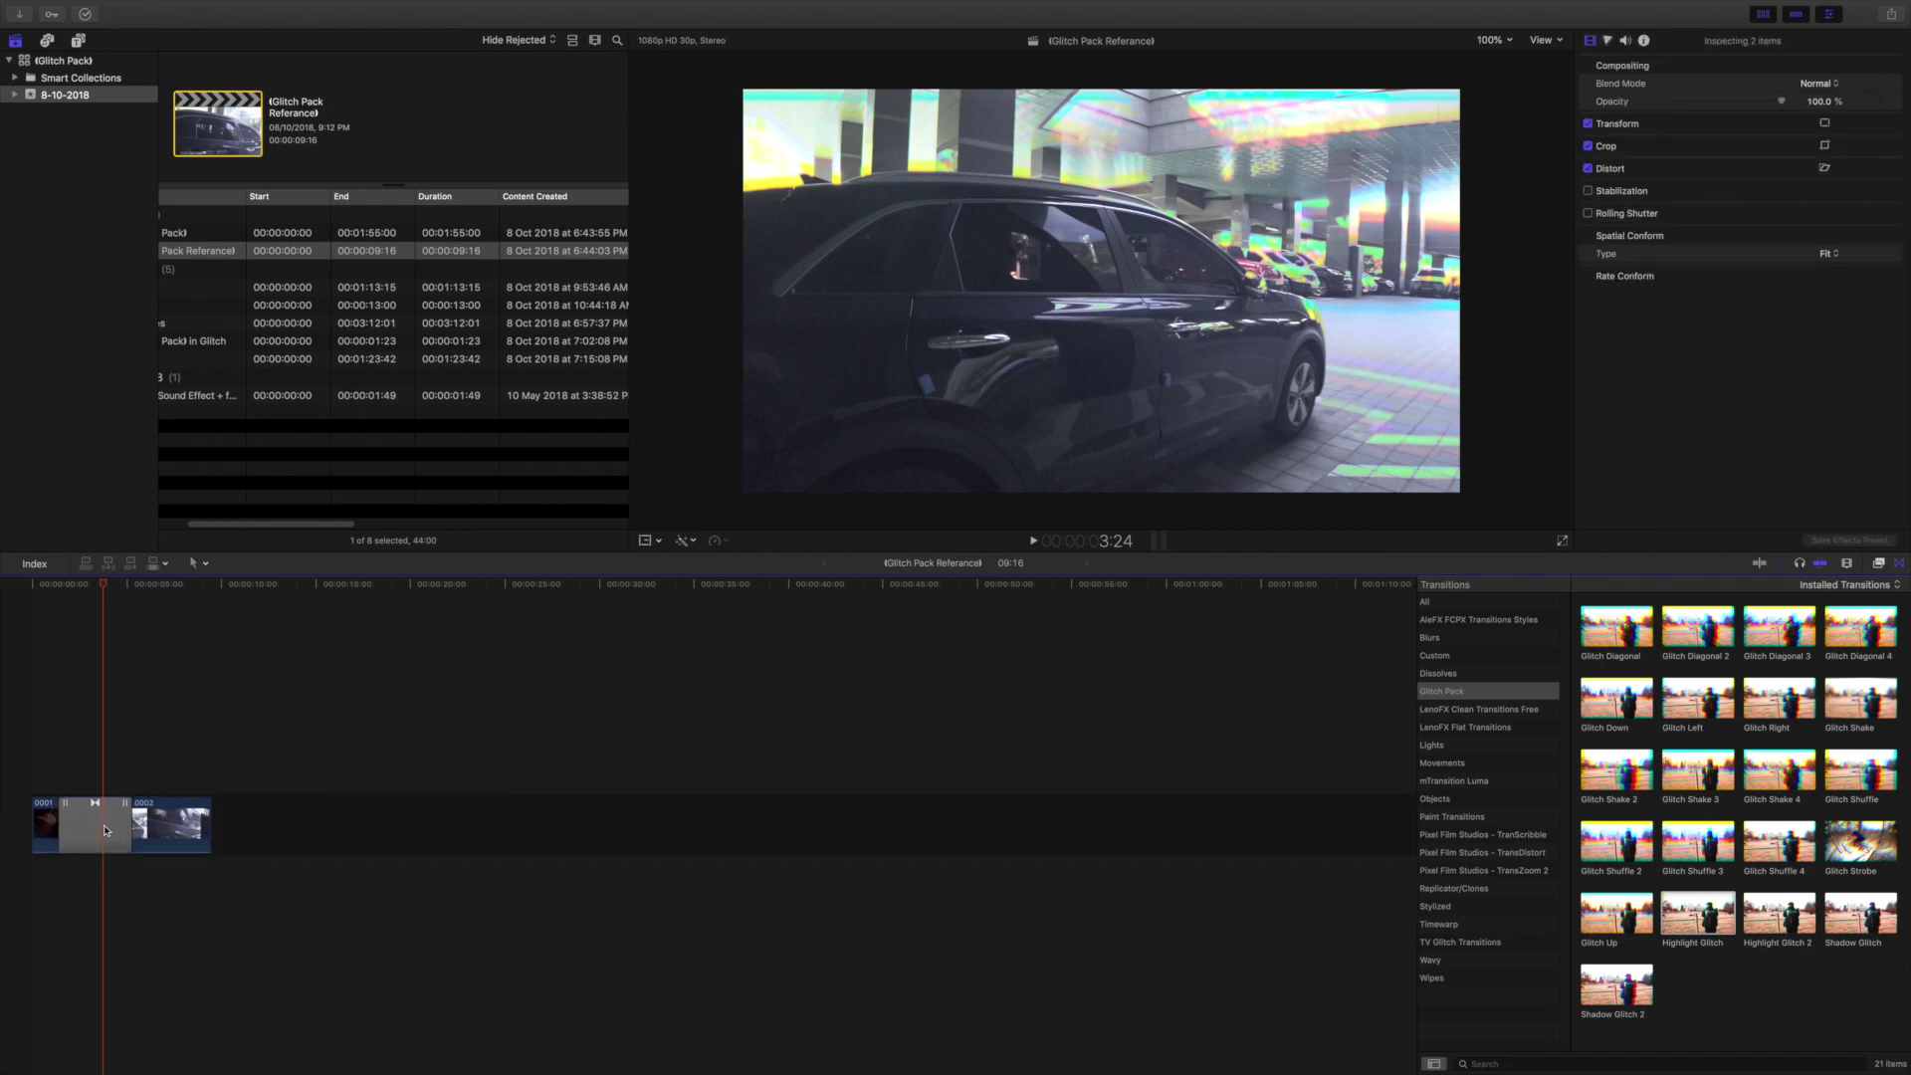
pyautogui.click(103, 825)
pyautogui.press('Delete')
# Step: Split clip 0002 near its middle and add the Highlight Glitch transition at the new cut
pyautogui.click(152, 832)
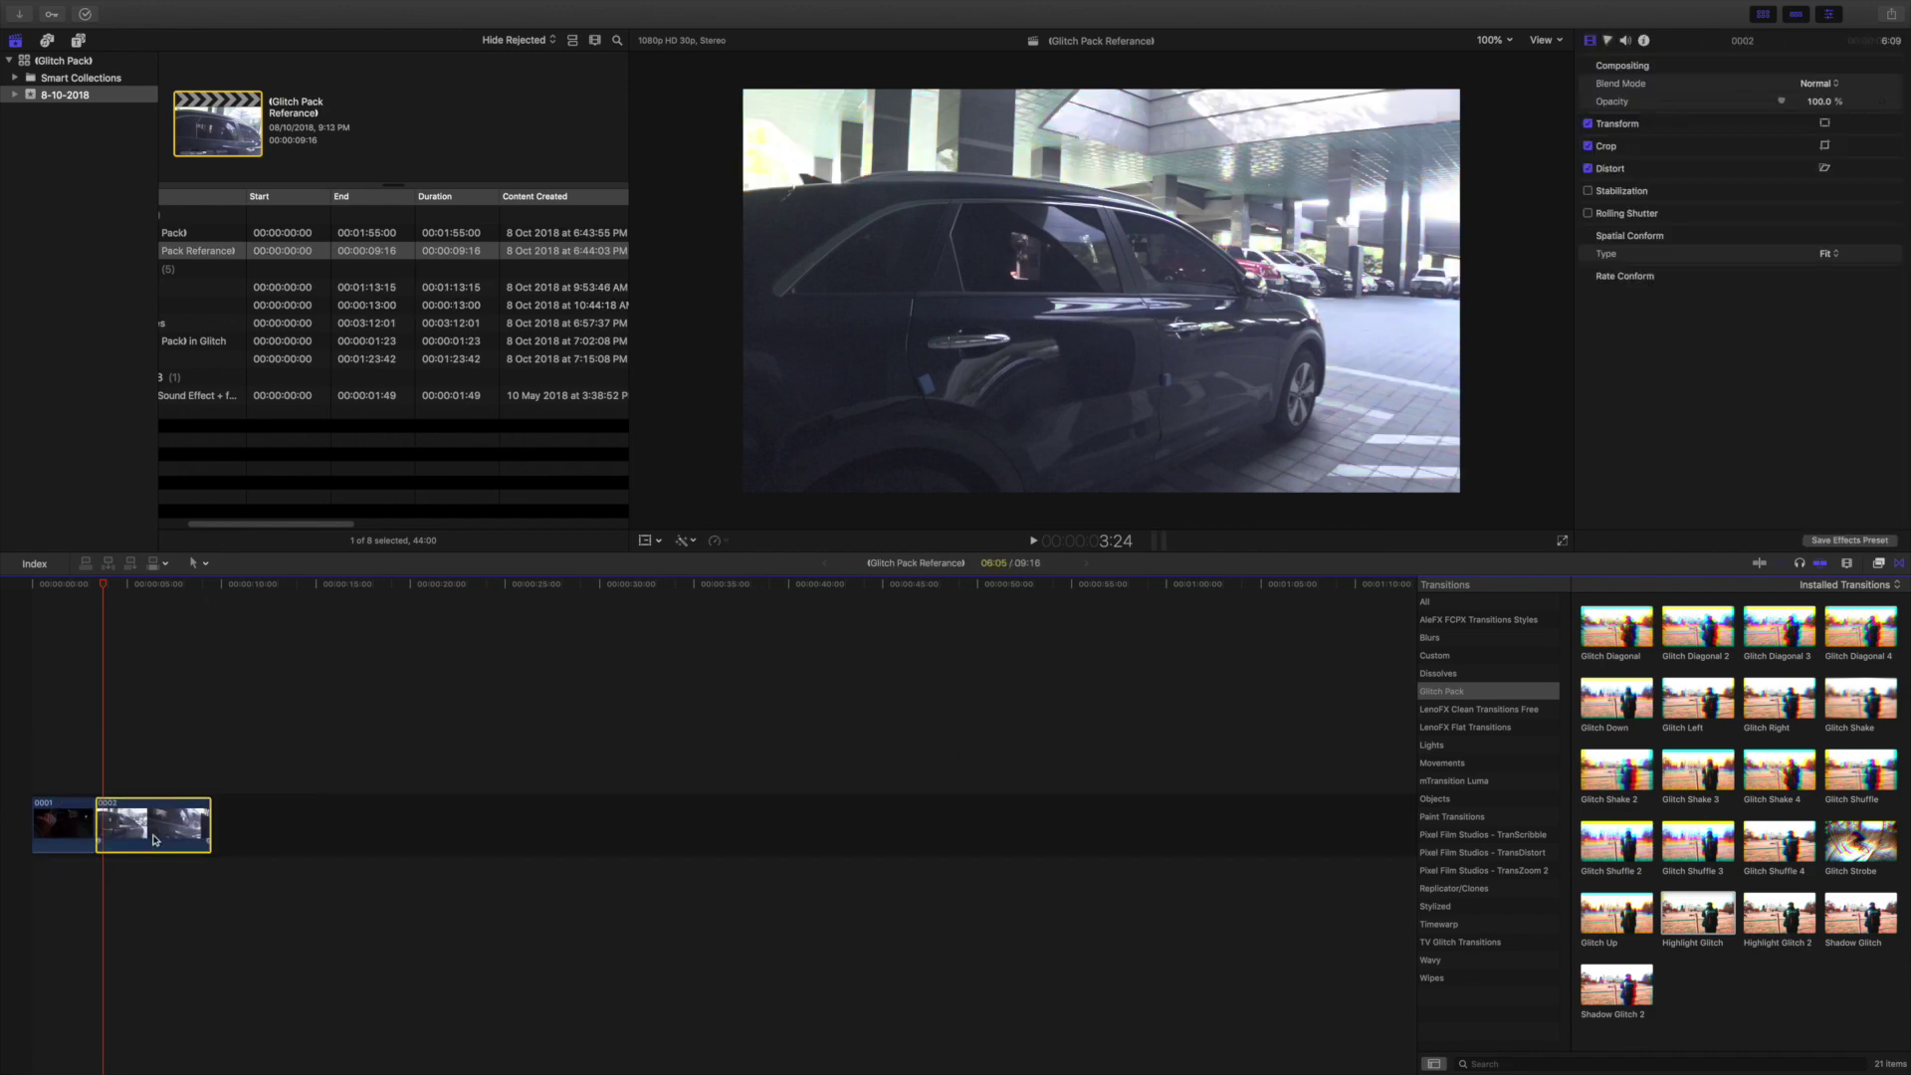
pyautogui.press('b')
pyautogui.click(152, 832)
pyautogui.moveTo(1706, 930); pyautogui.dragTo(939, 968)
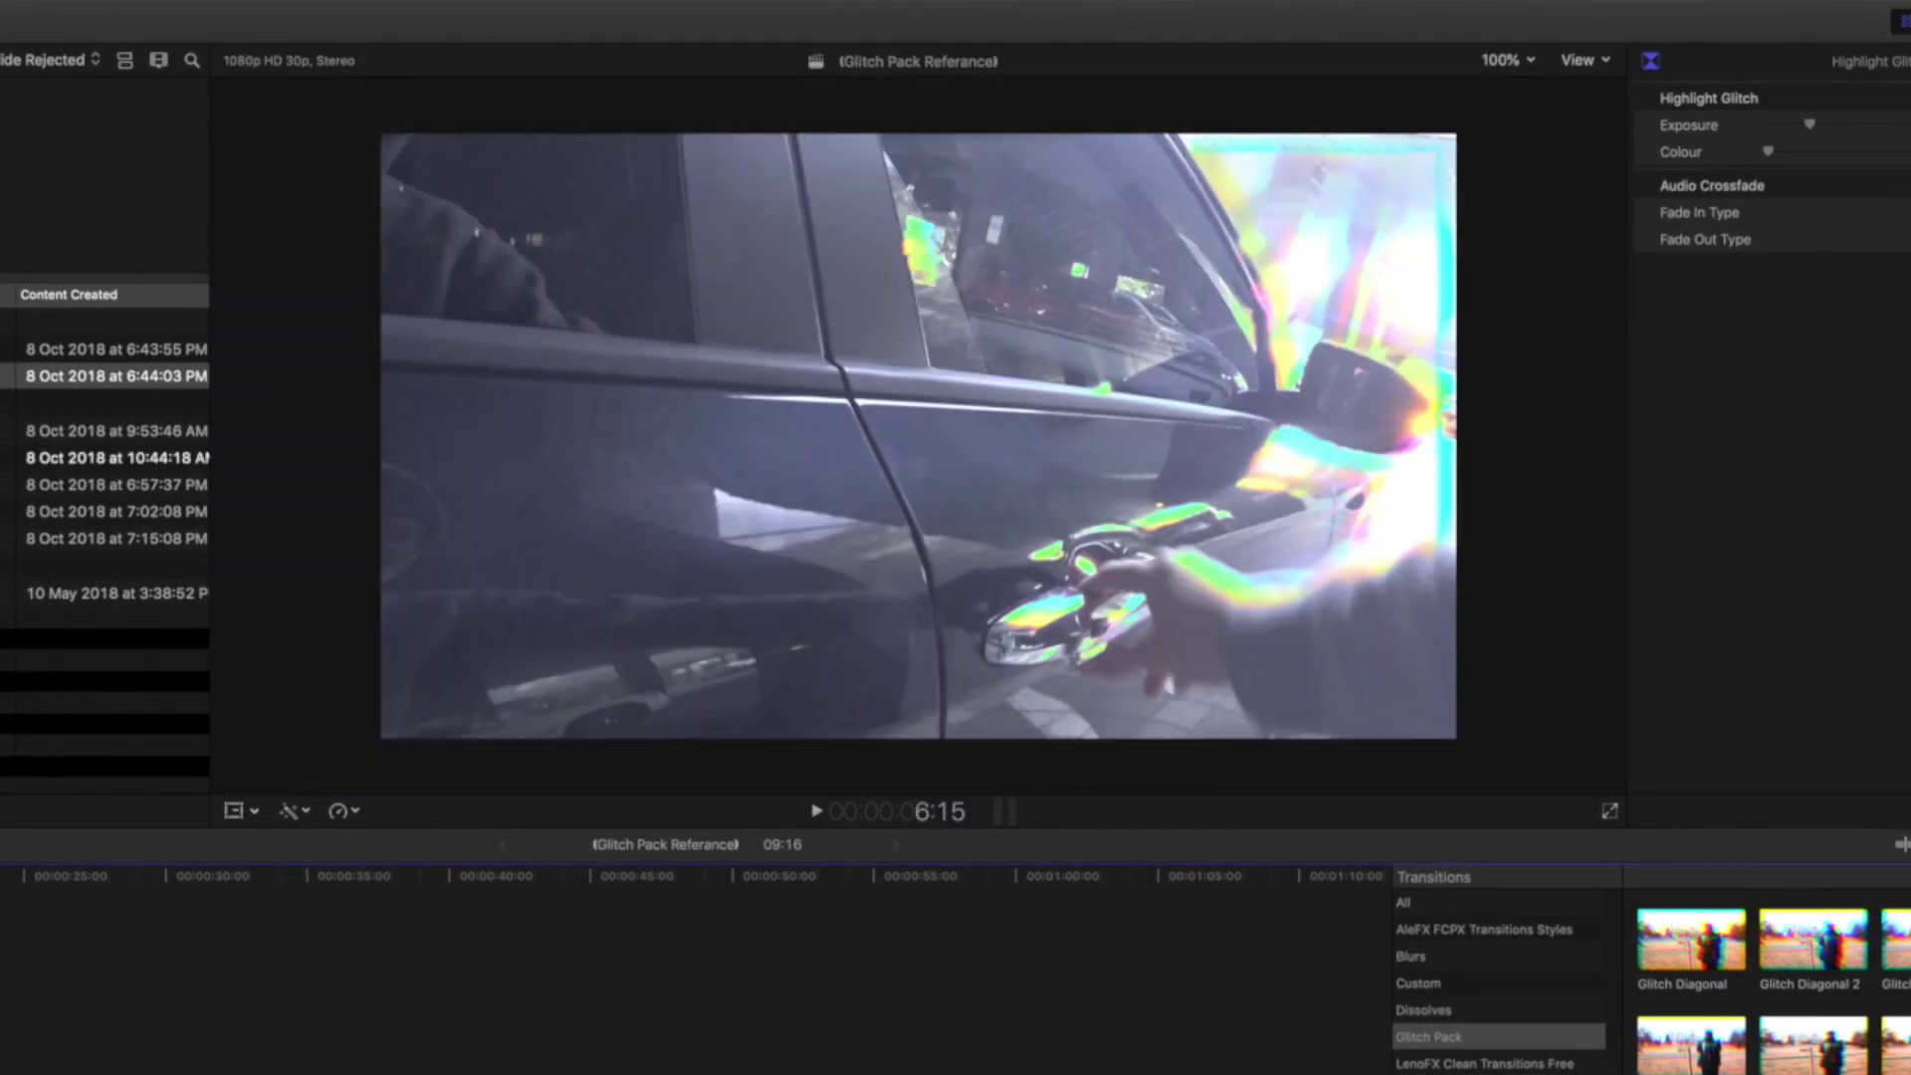
# Step: Play back and forth through the Highlight Glitch transition on the split clip to examine its effect on the bright areas
pyautogui.press('j')
pyautogui.press('l')
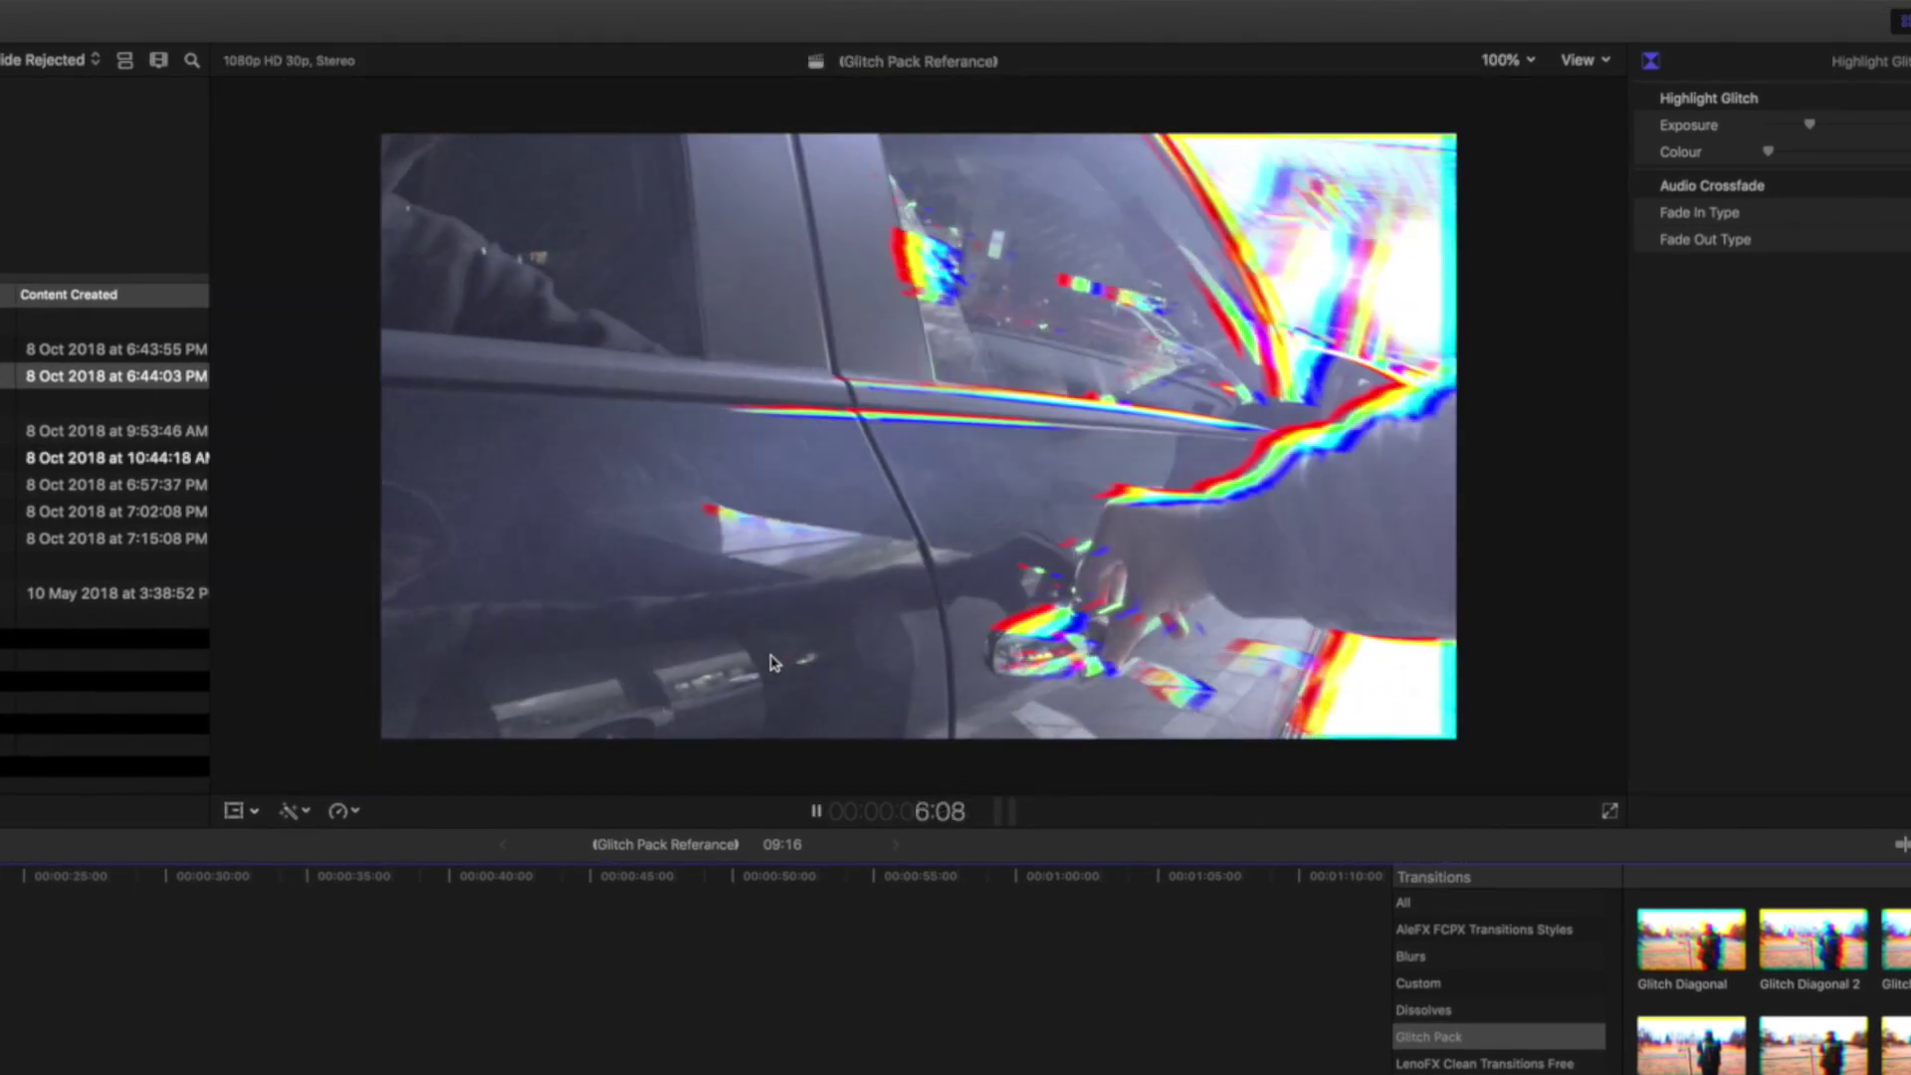
pyautogui.press('j')
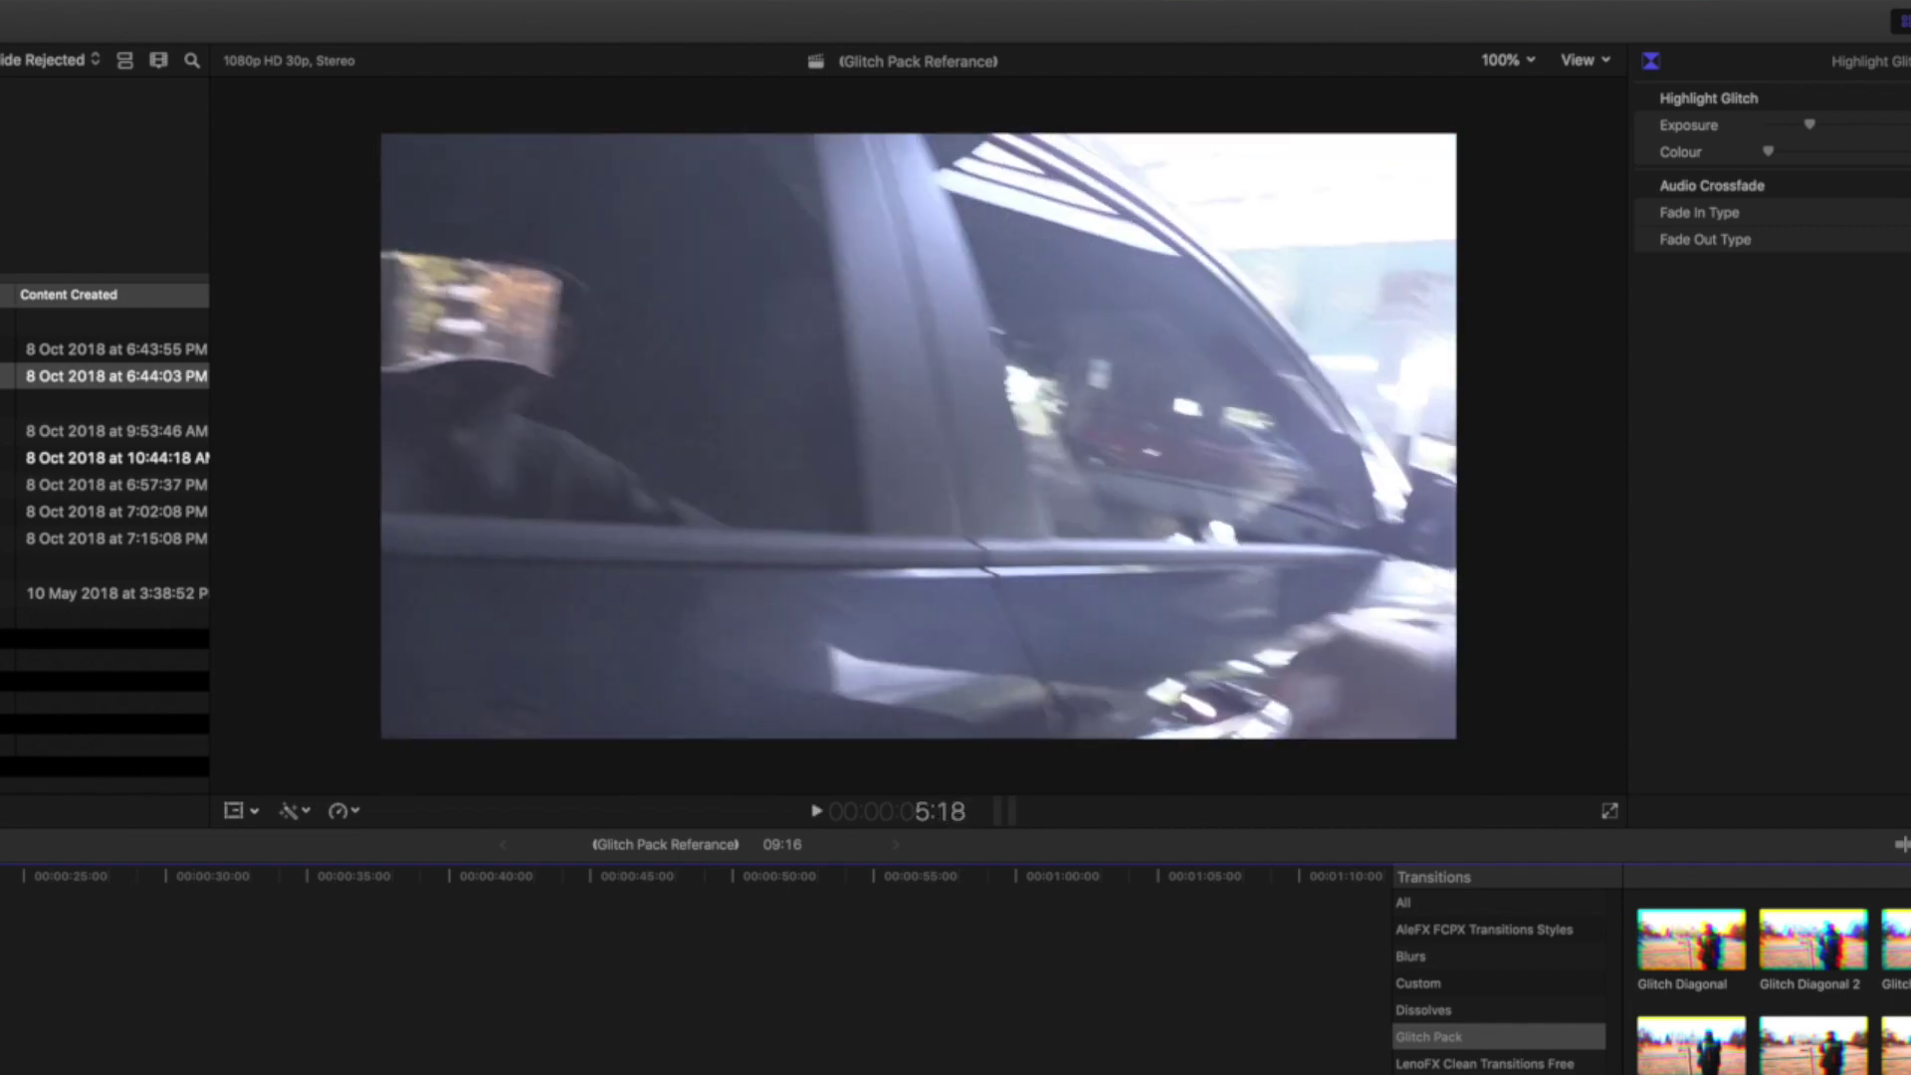
pyautogui.press('l')
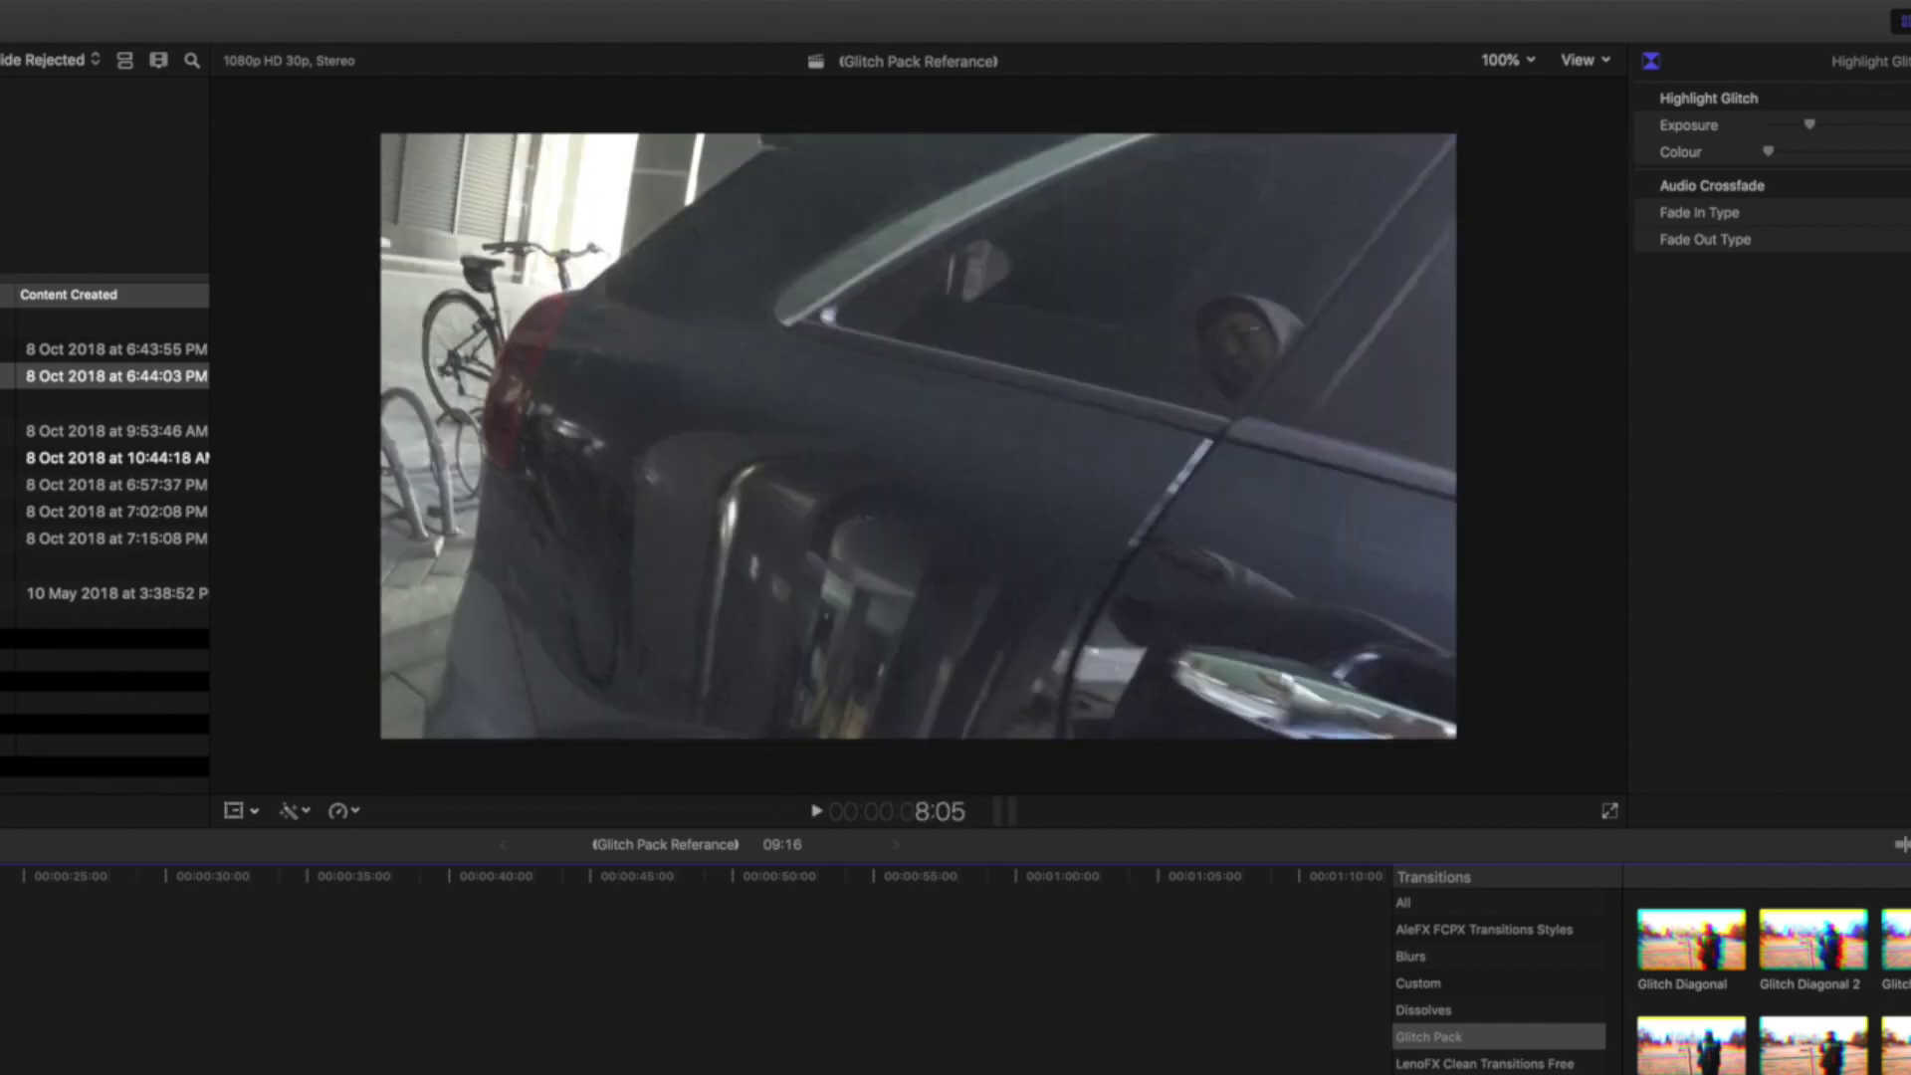
pyautogui.press('j')
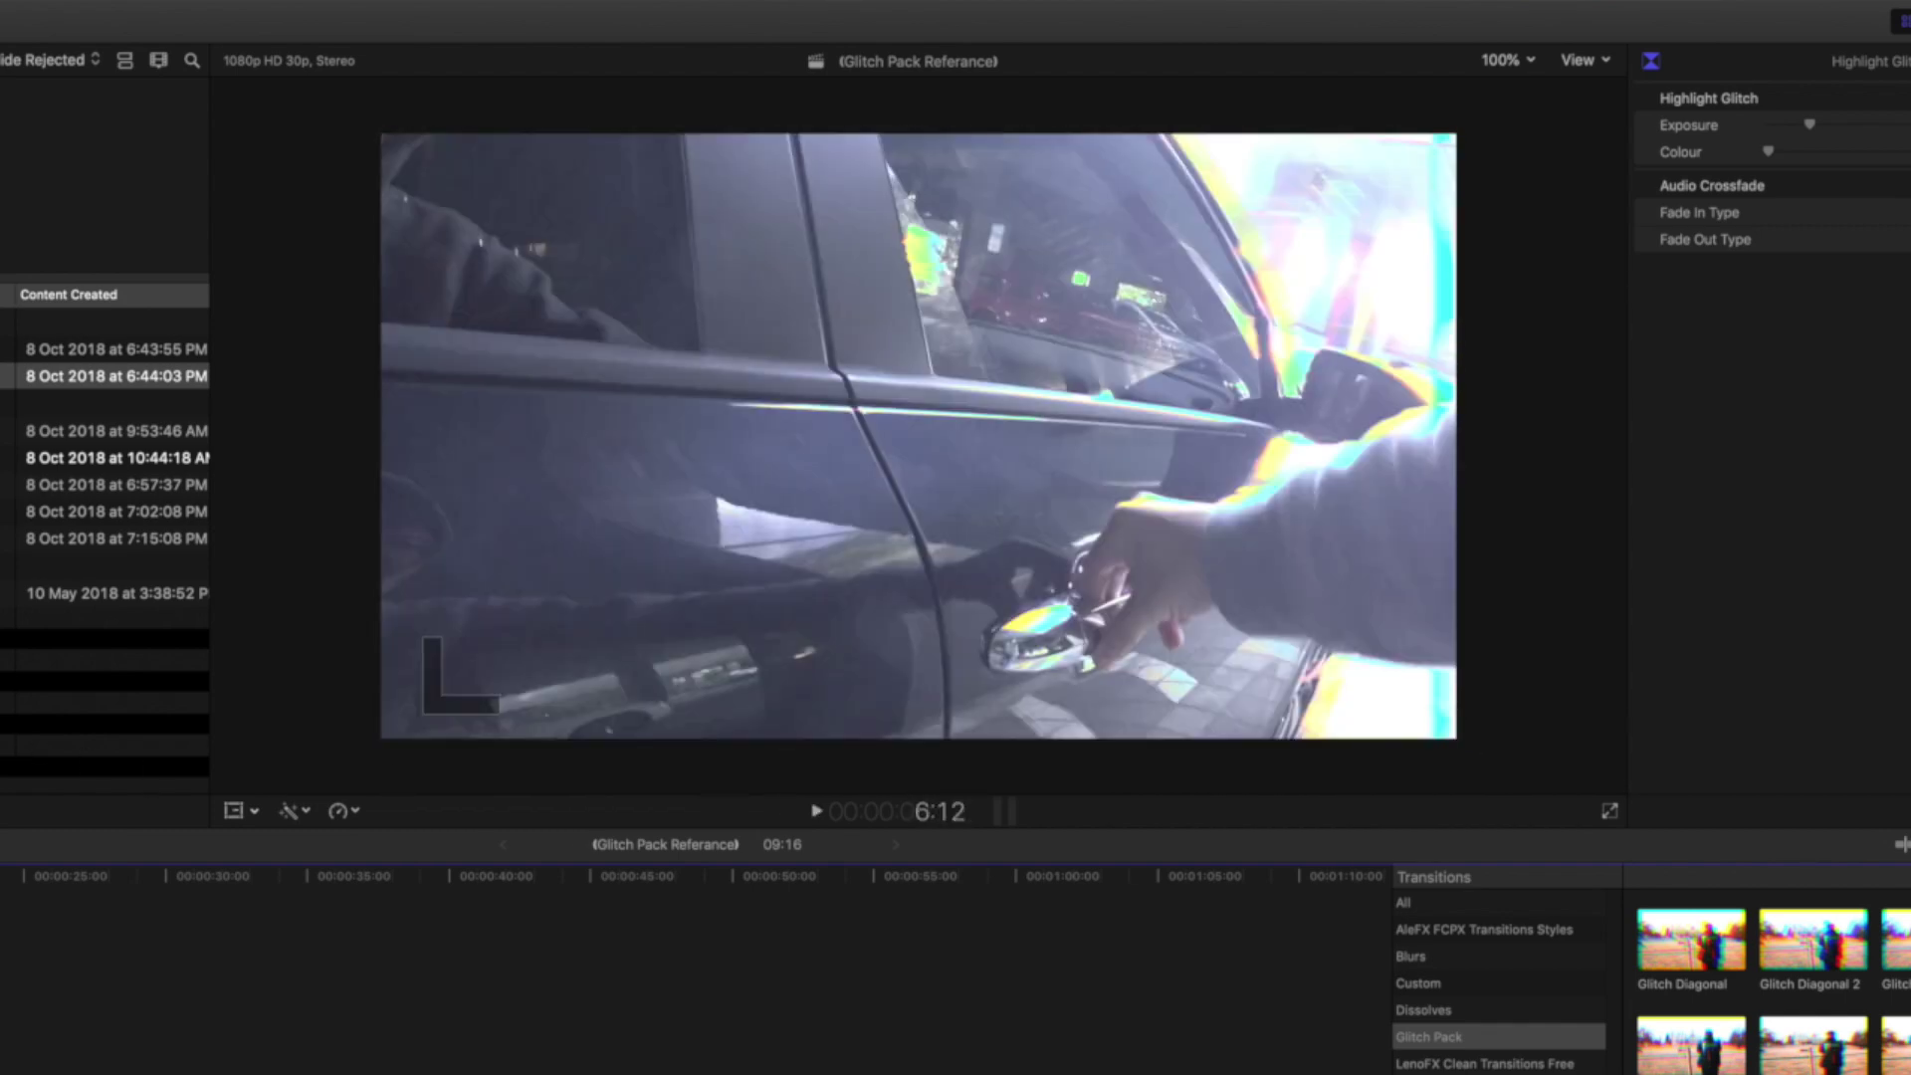
pyautogui.press('j')
# Step: Delete the Highlight Glitch transition, add Shadow Glitch 2 between clips 0001 and 0002 and review it
pyautogui.click(78, 872)
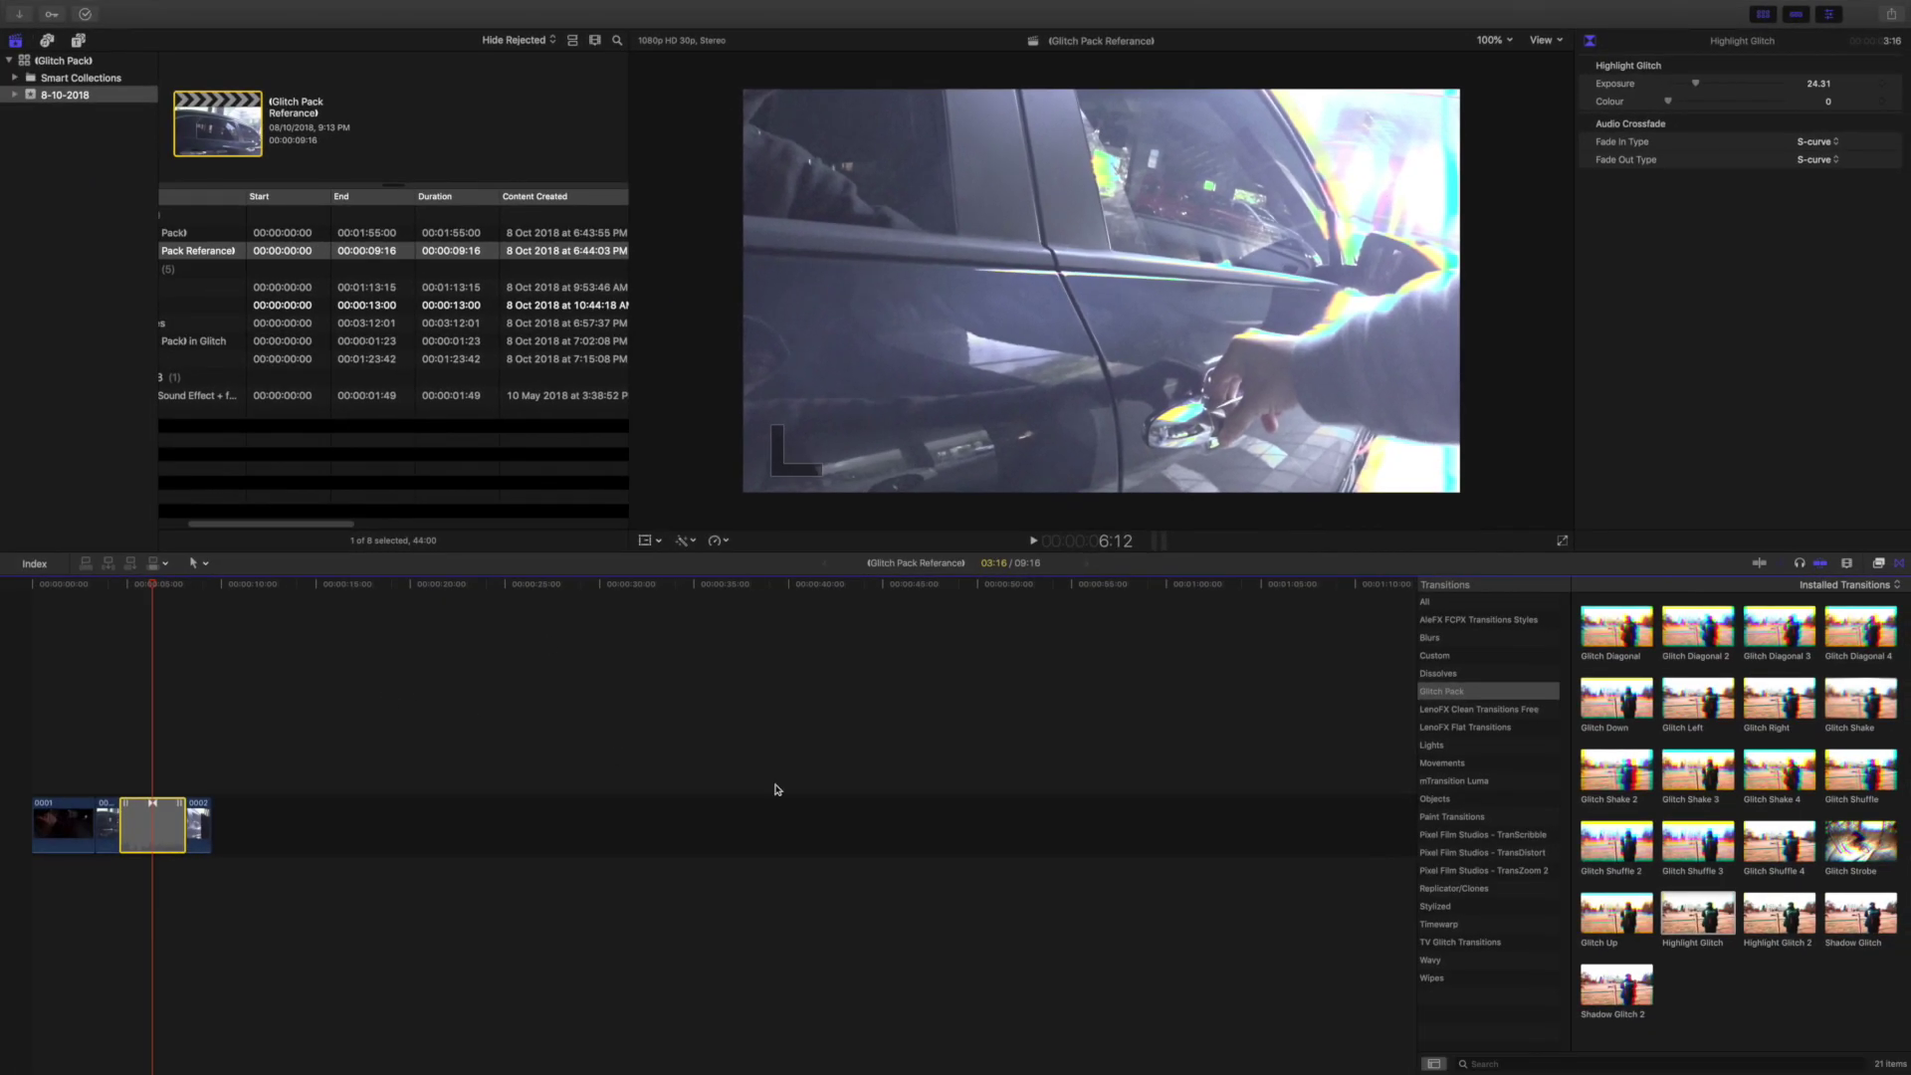
pyautogui.press('Delete')
pyautogui.click(1607, 985)
pyautogui.moveTo(1610, 990); pyautogui.dragTo(95, 826)
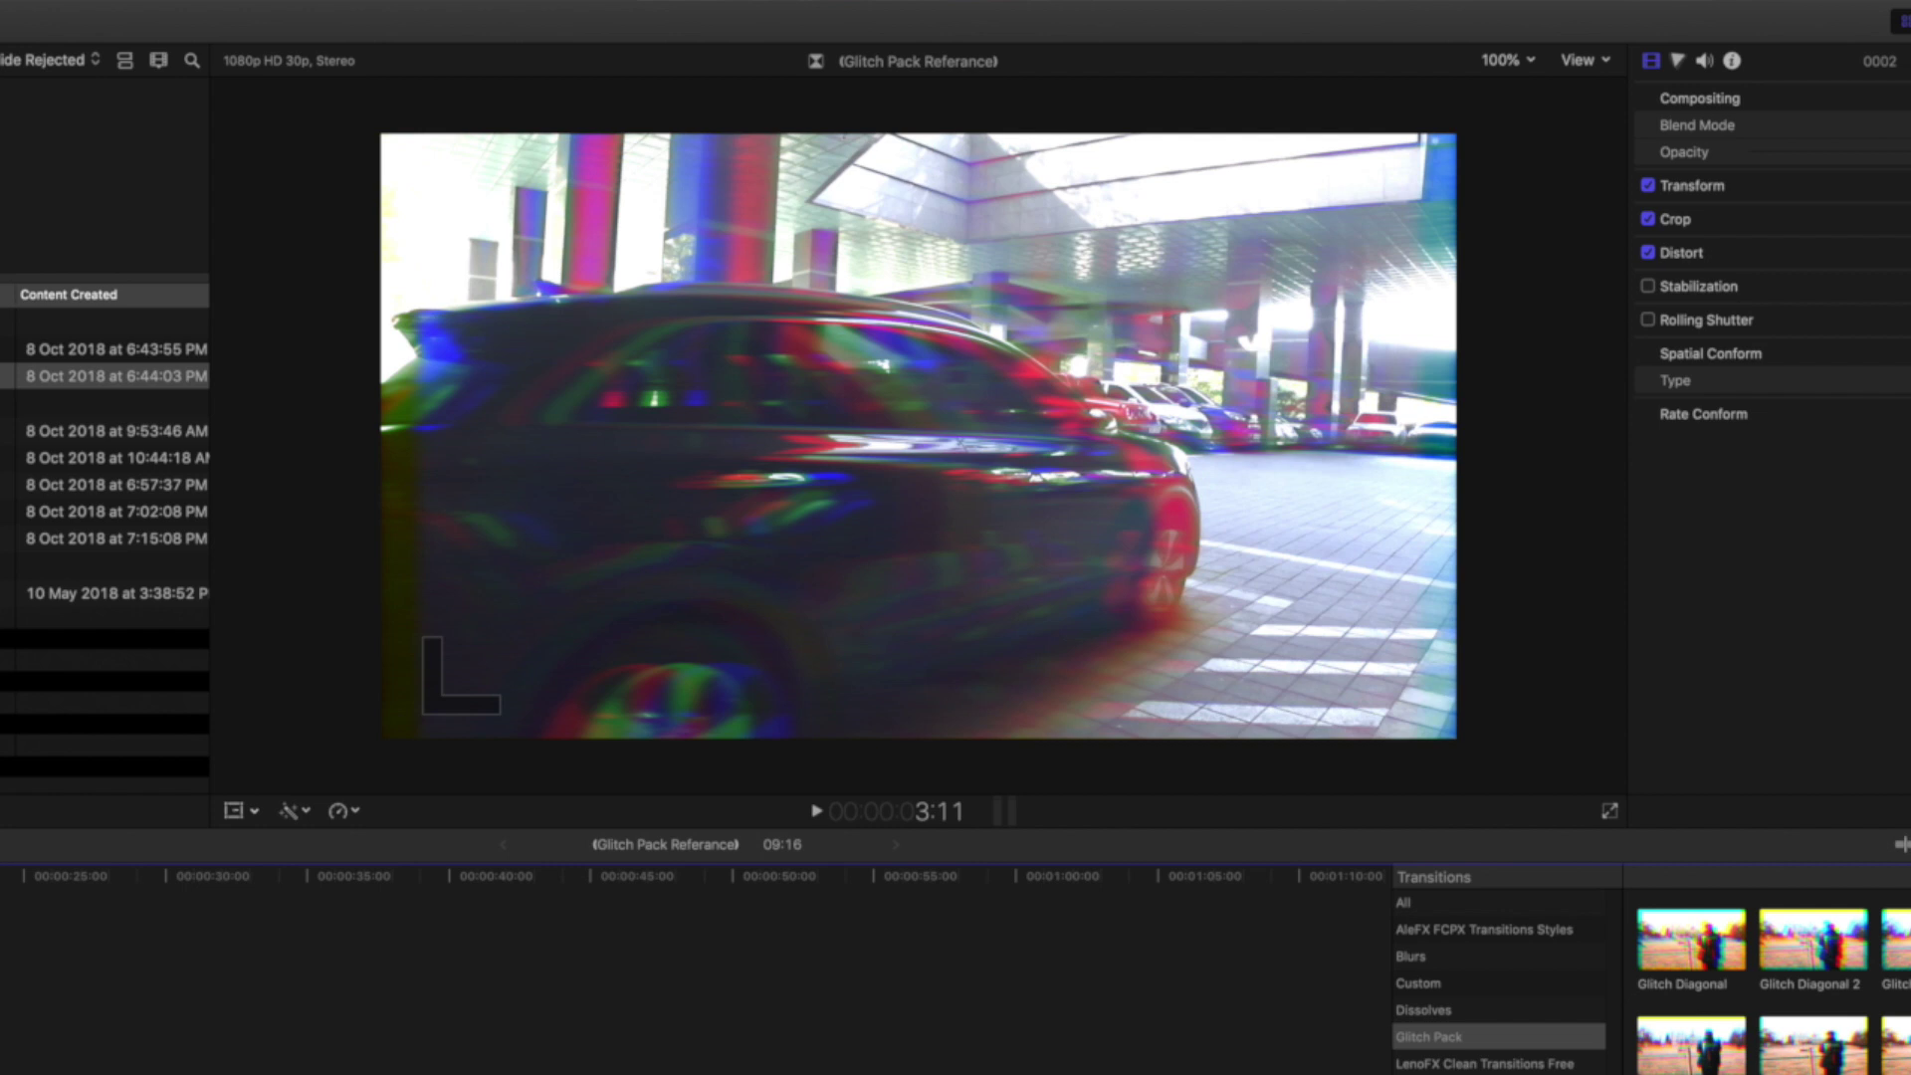
pyautogui.press('super+a')
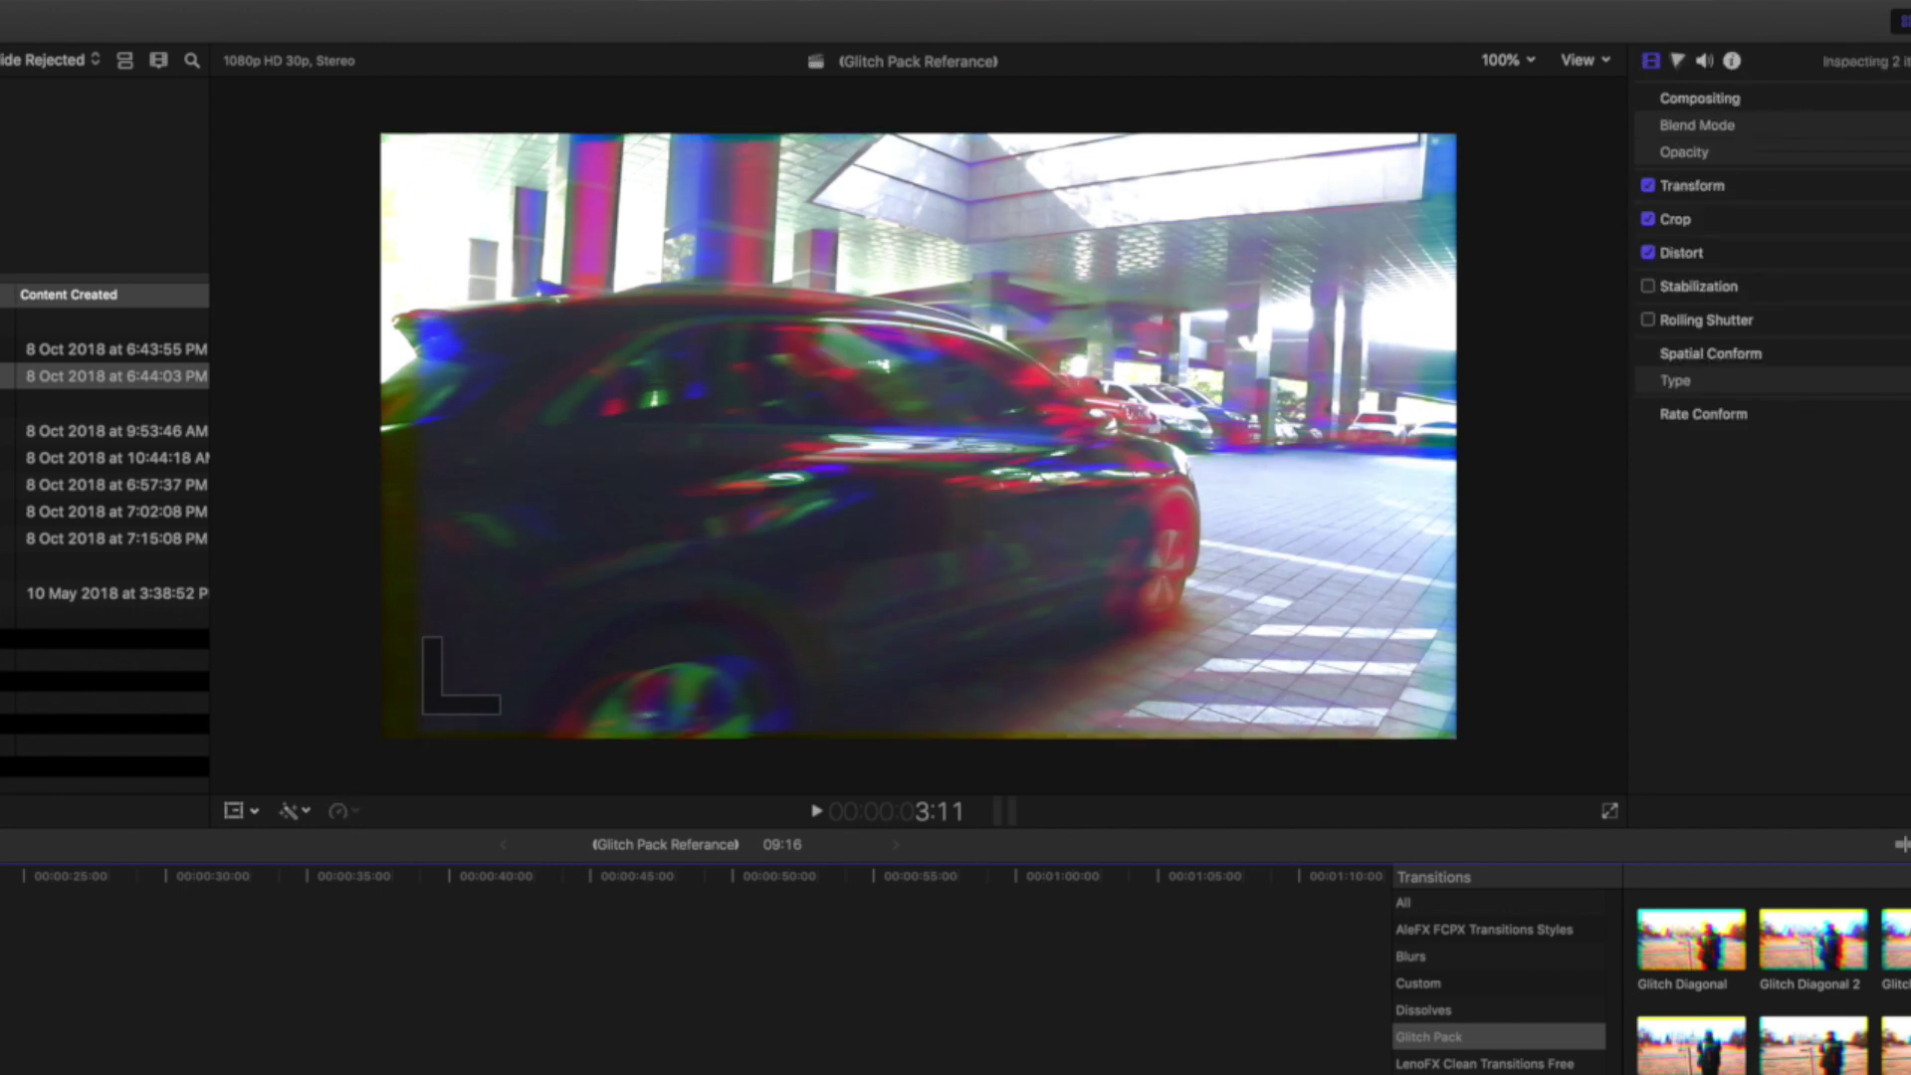
pyautogui.press('Up')
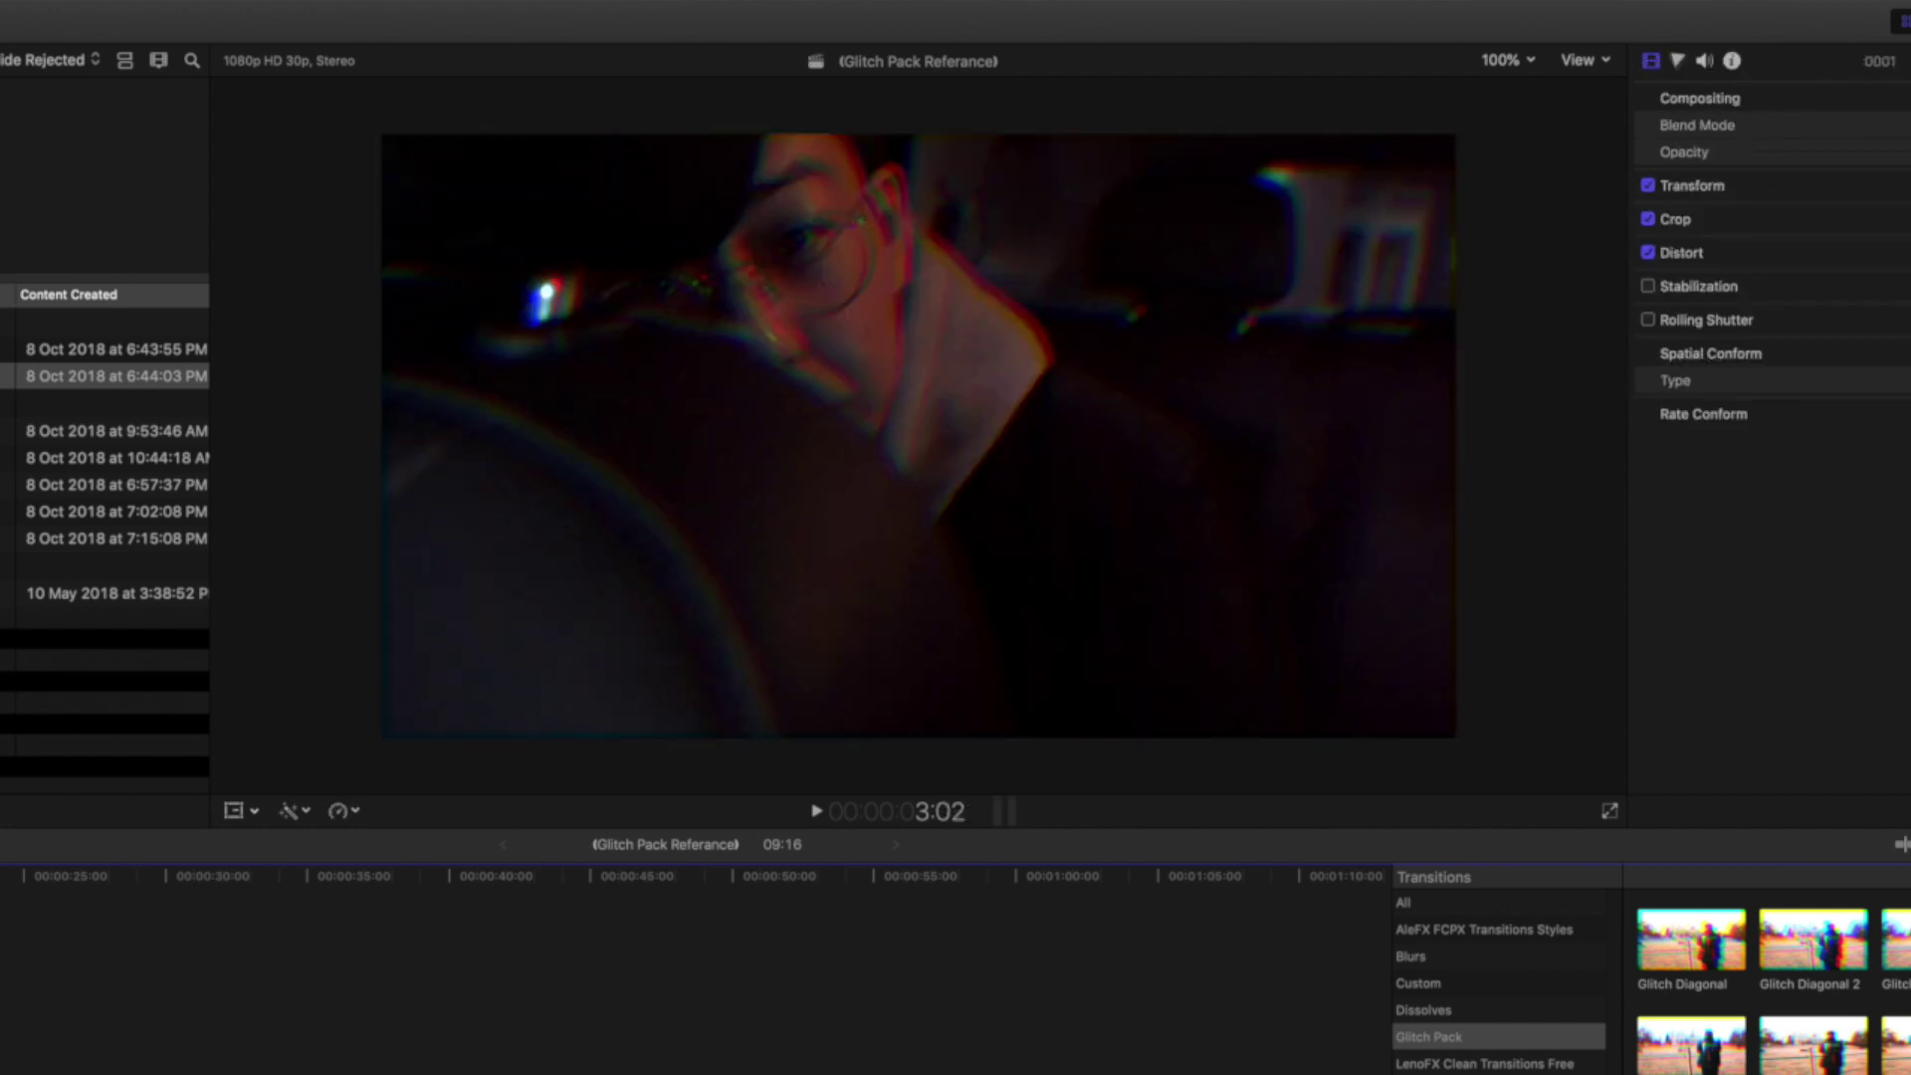